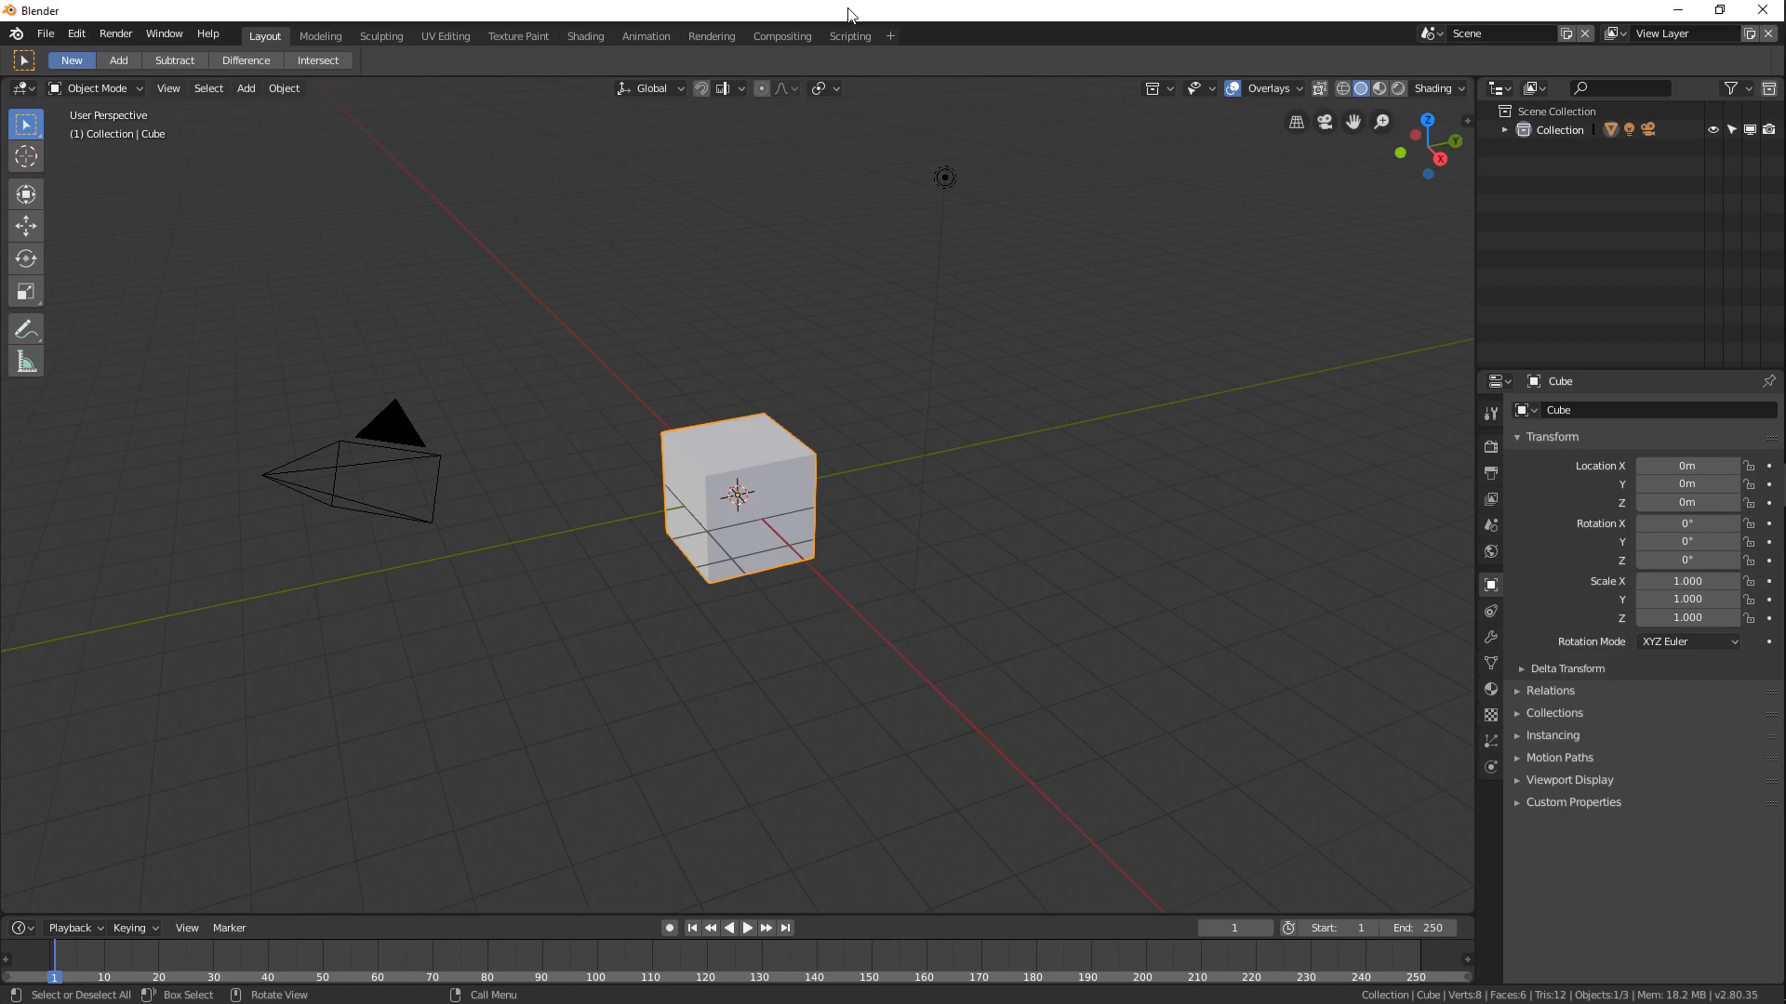
# Switch the cube to Edit Mode and add a centred vertical loop cut that splits its front face in half.
pyautogui.hotkey('ctrl', 'Tab')
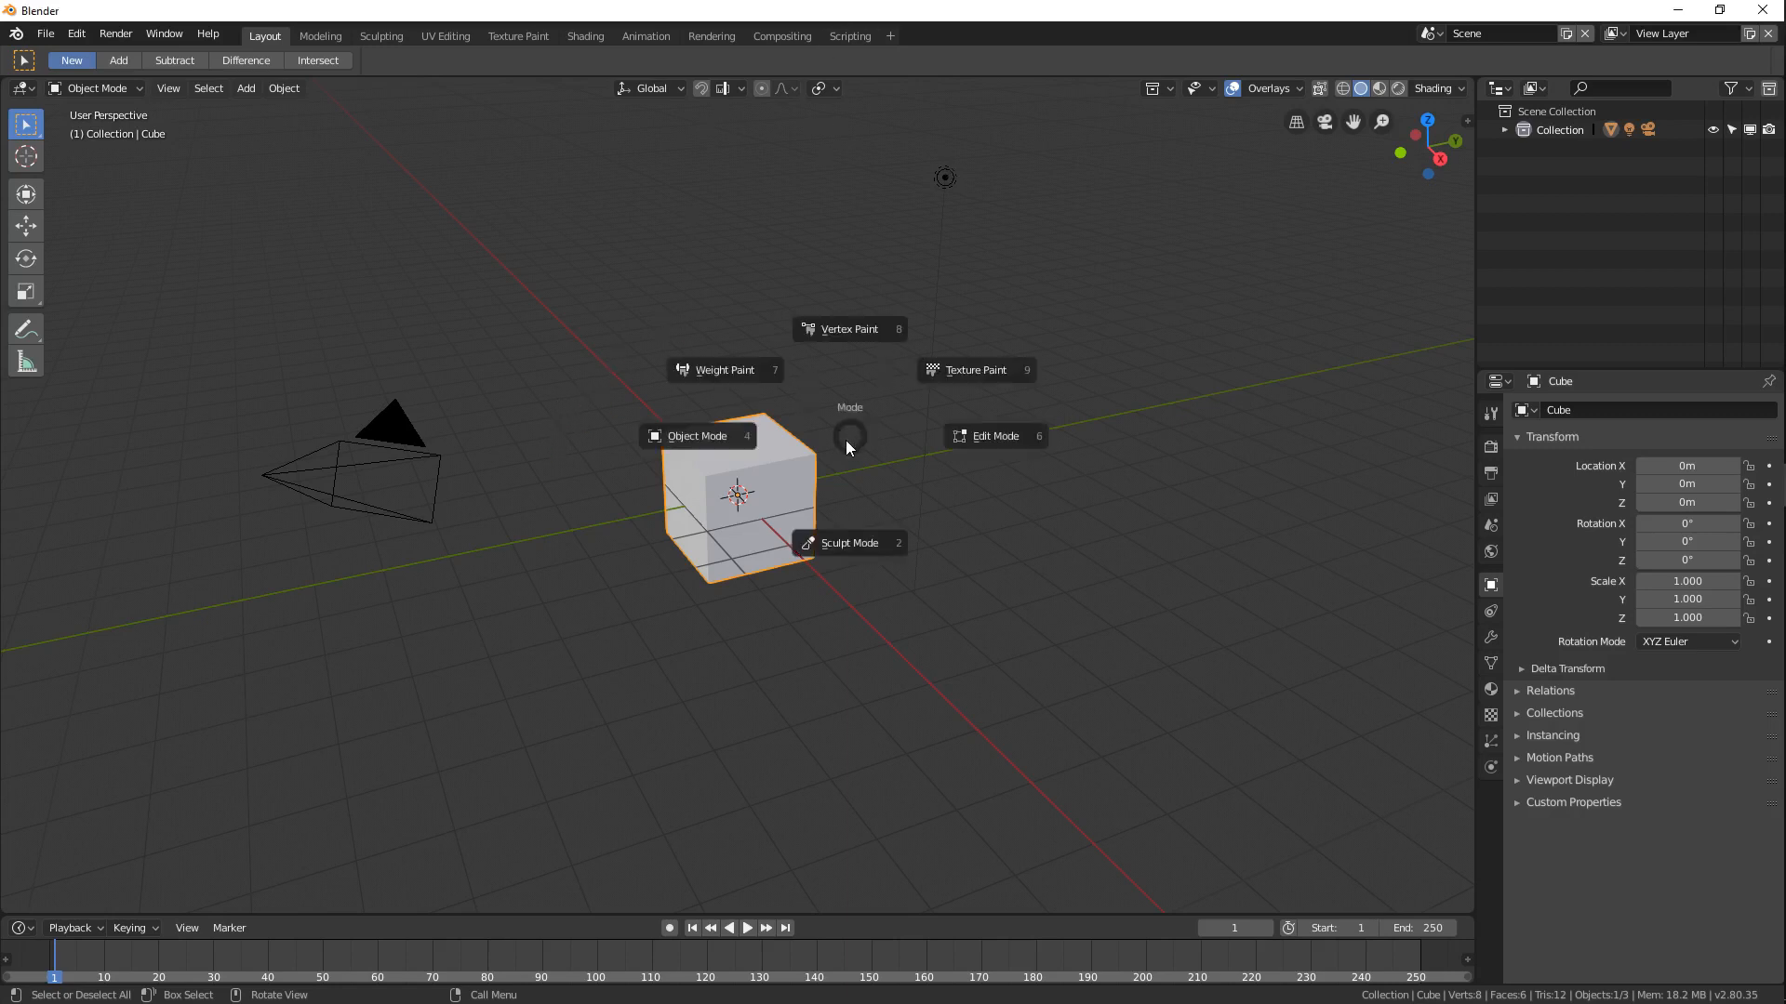
pyautogui.click(966, 432)
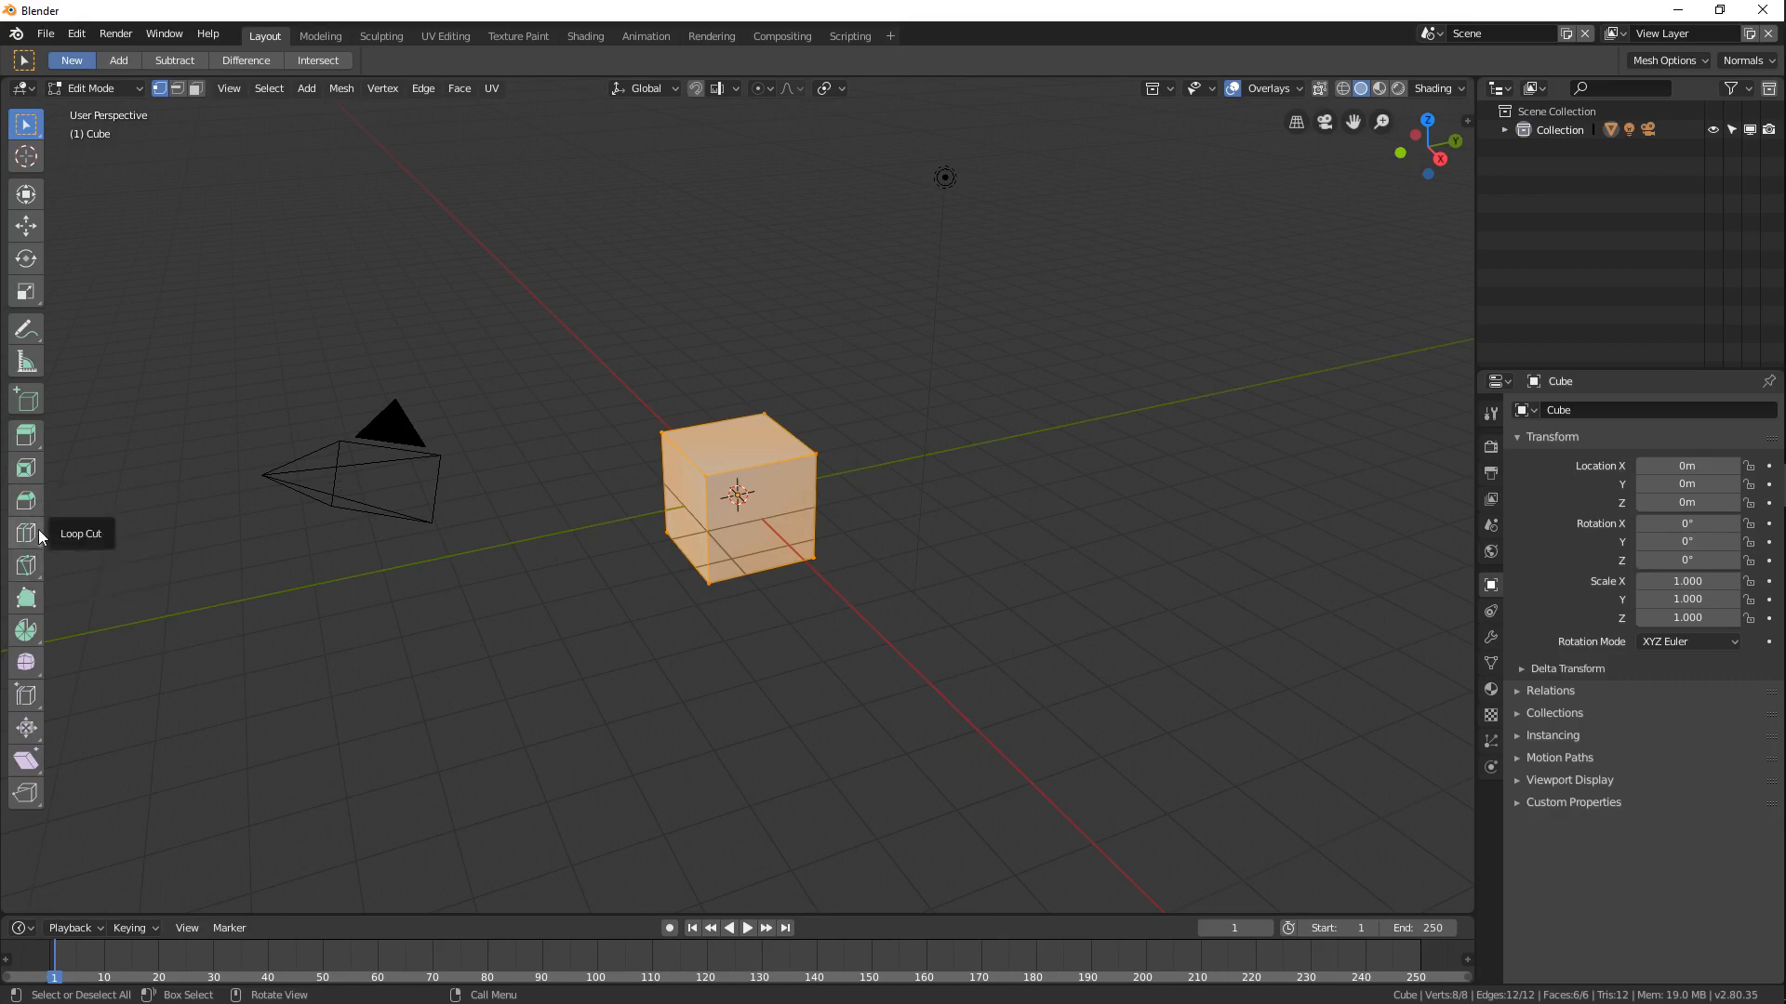
pyautogui.moveTo(722, 589); pyautogui.dragTo(700, 521, button='middle')
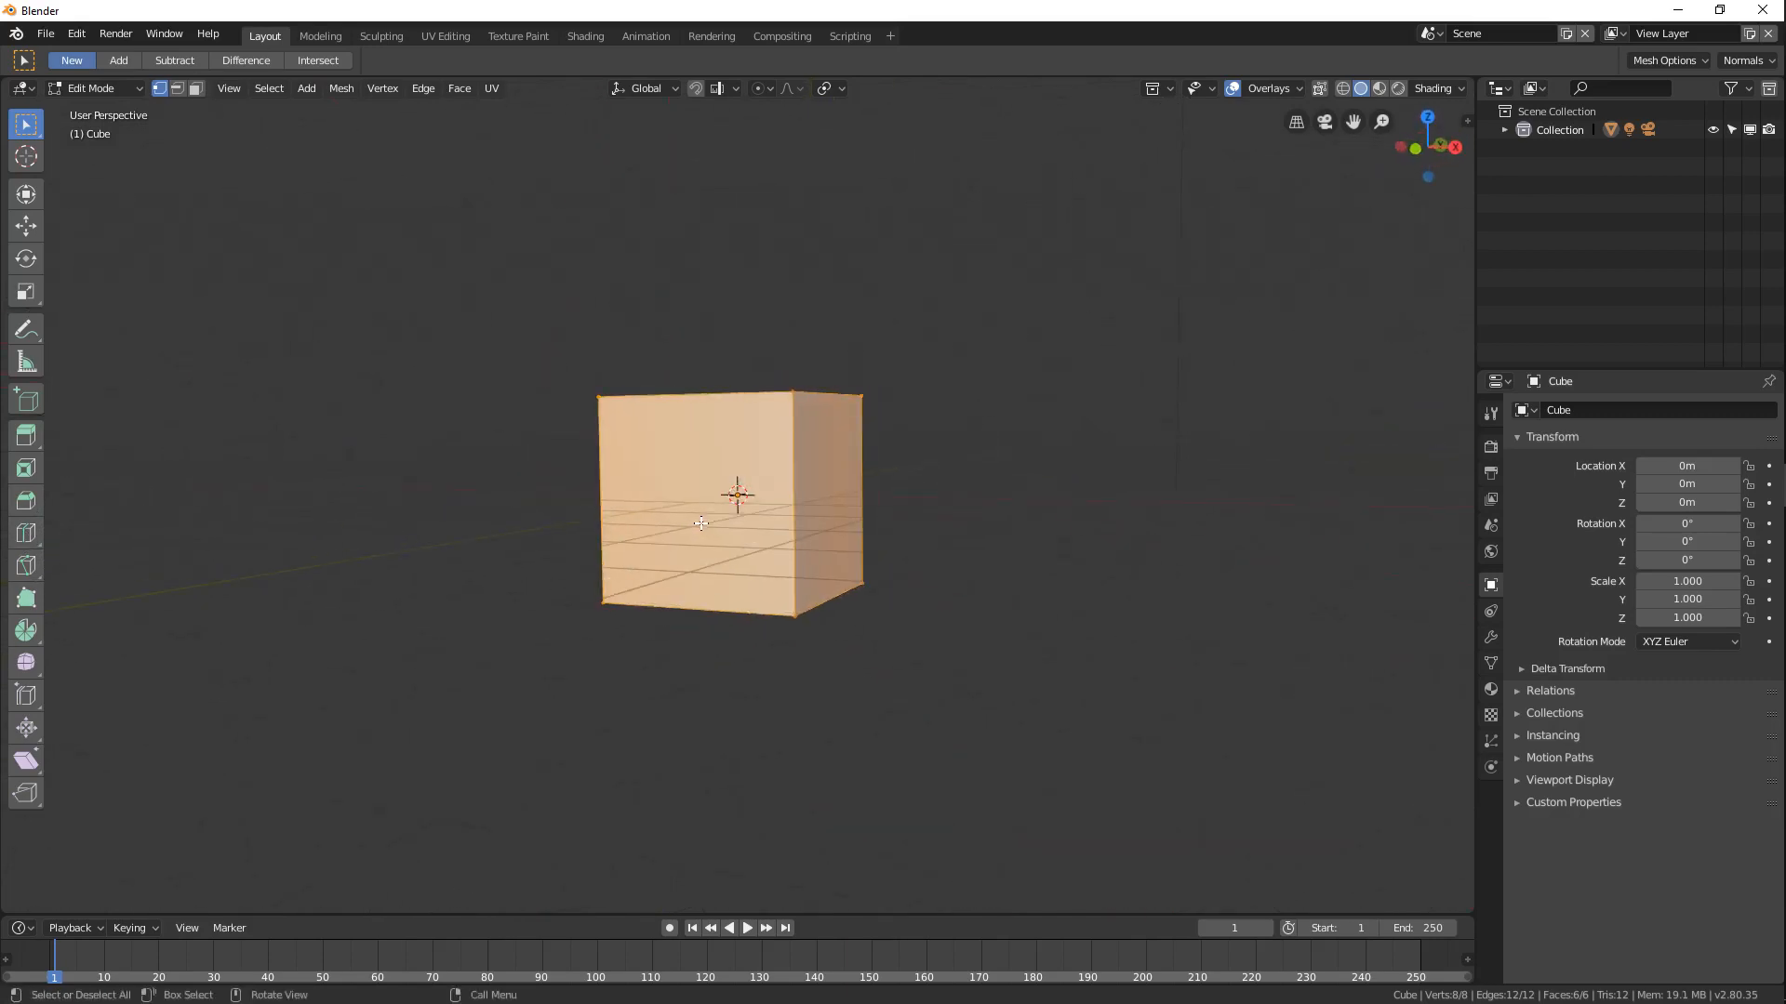
pyautogui.click(26, 533)
pyautogui.moveTo(432, 481); pyautogui.dragTo(340, 516, button='middle')
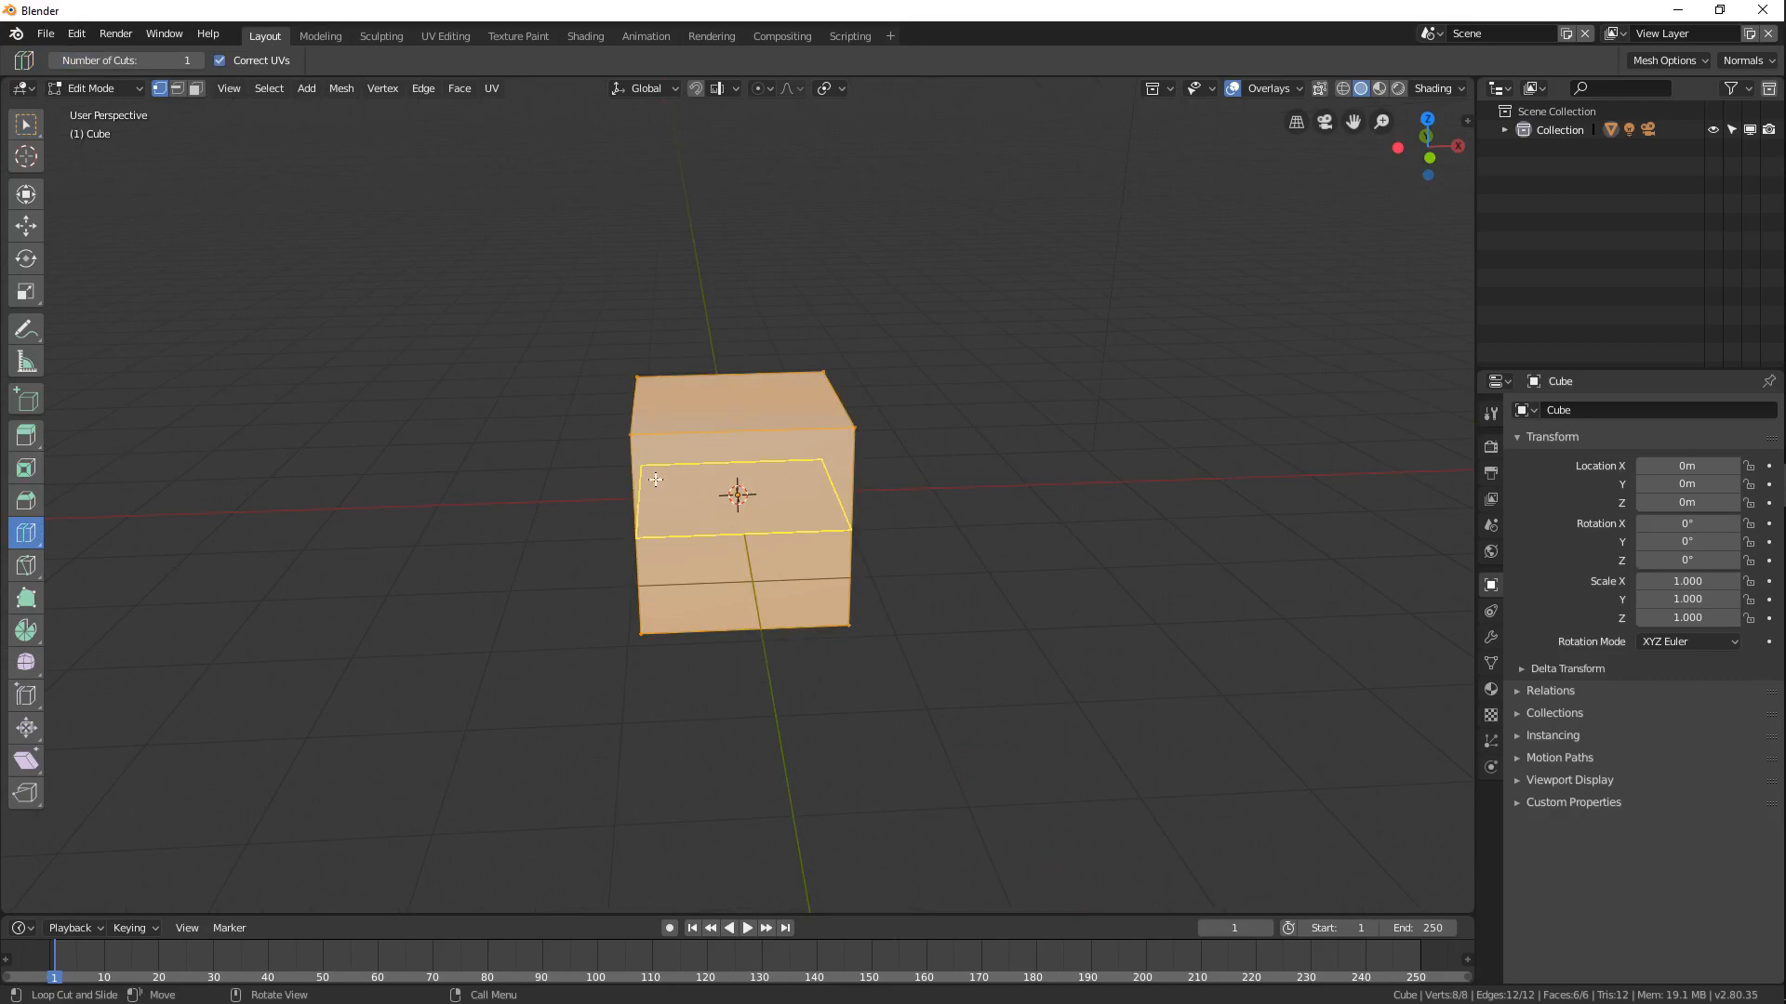
pyautogui.click(634, 496)
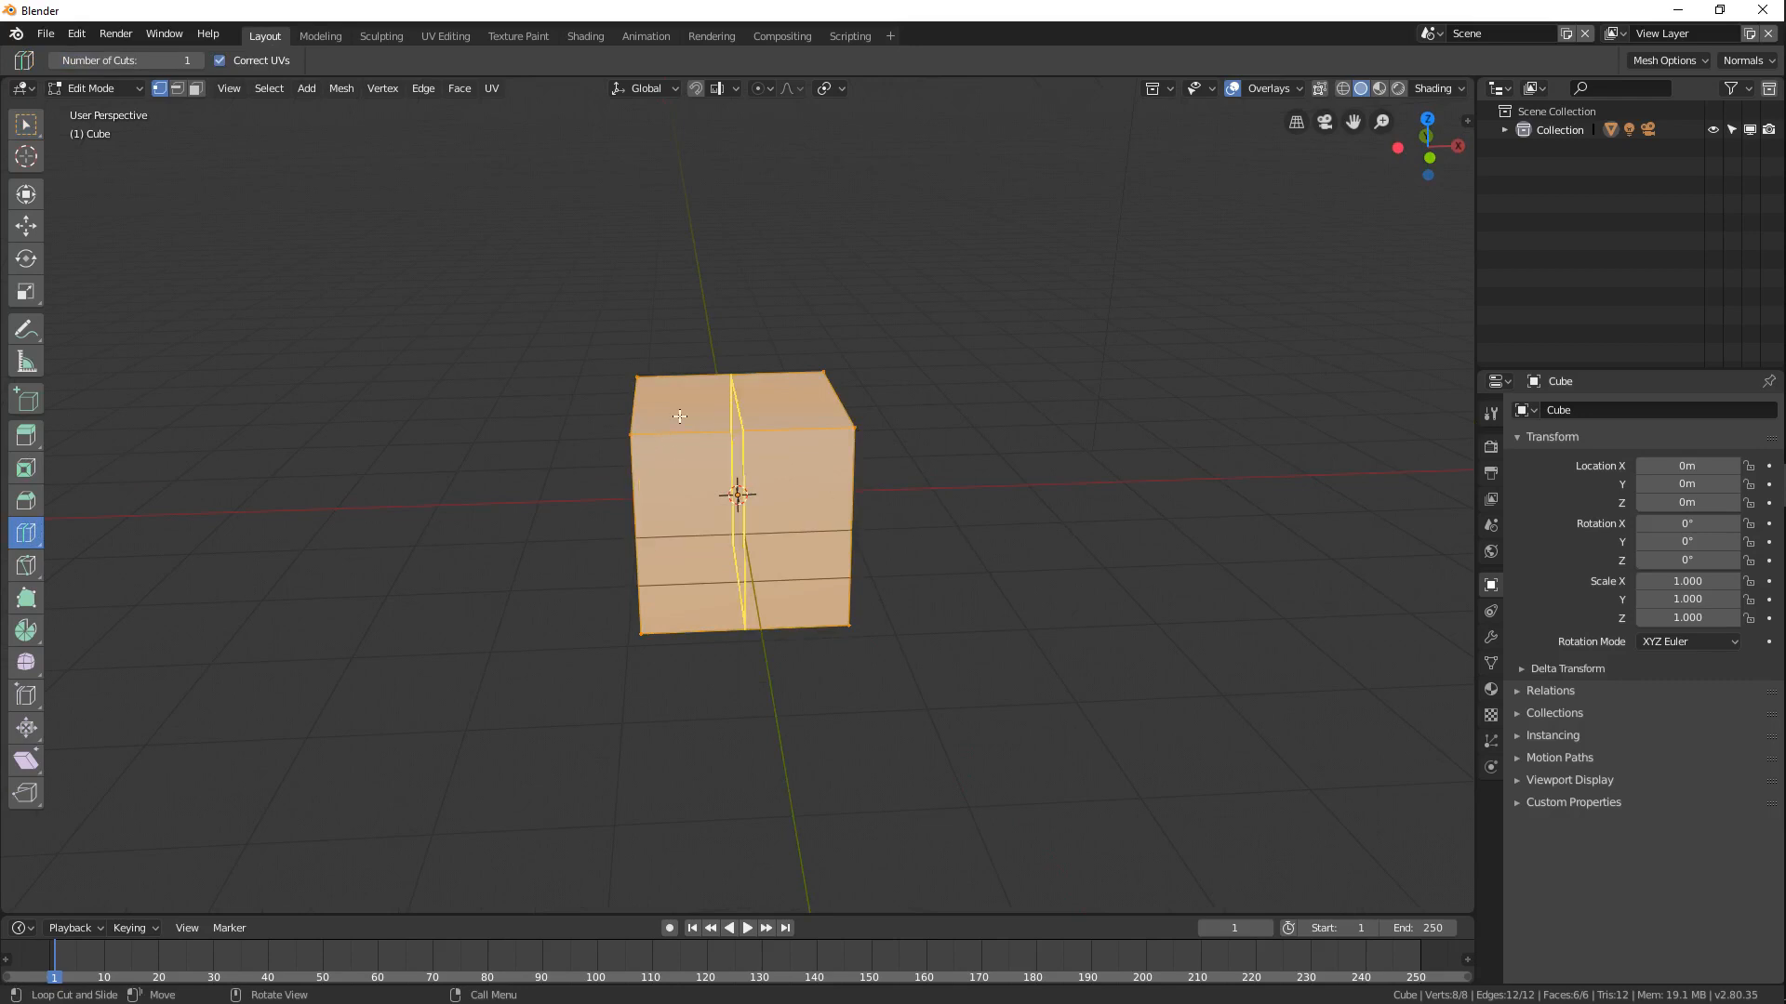
pyautogui.click(731, 430)
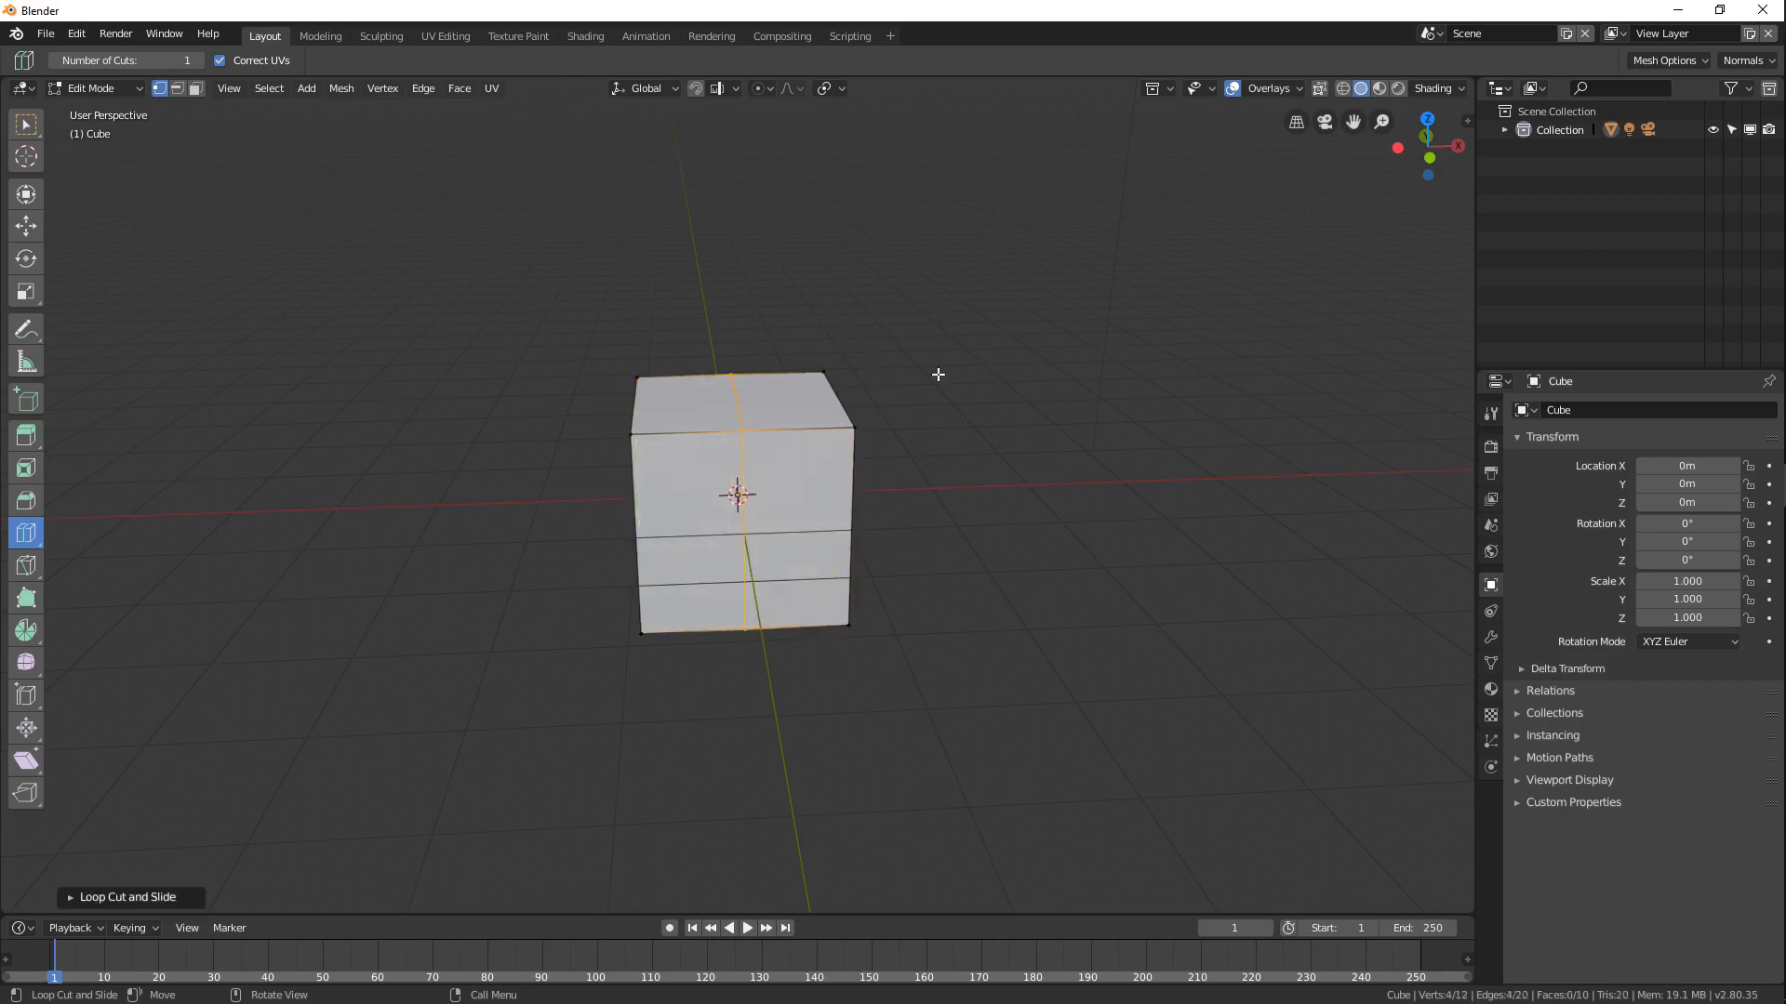
# Add a horizontal loop cut at the cube's mid-height and a vertical loop cut through the middle of each half.
pyautogui.moveTo(764, 496); pyautogui.dragTo(712, 564, button='middle')
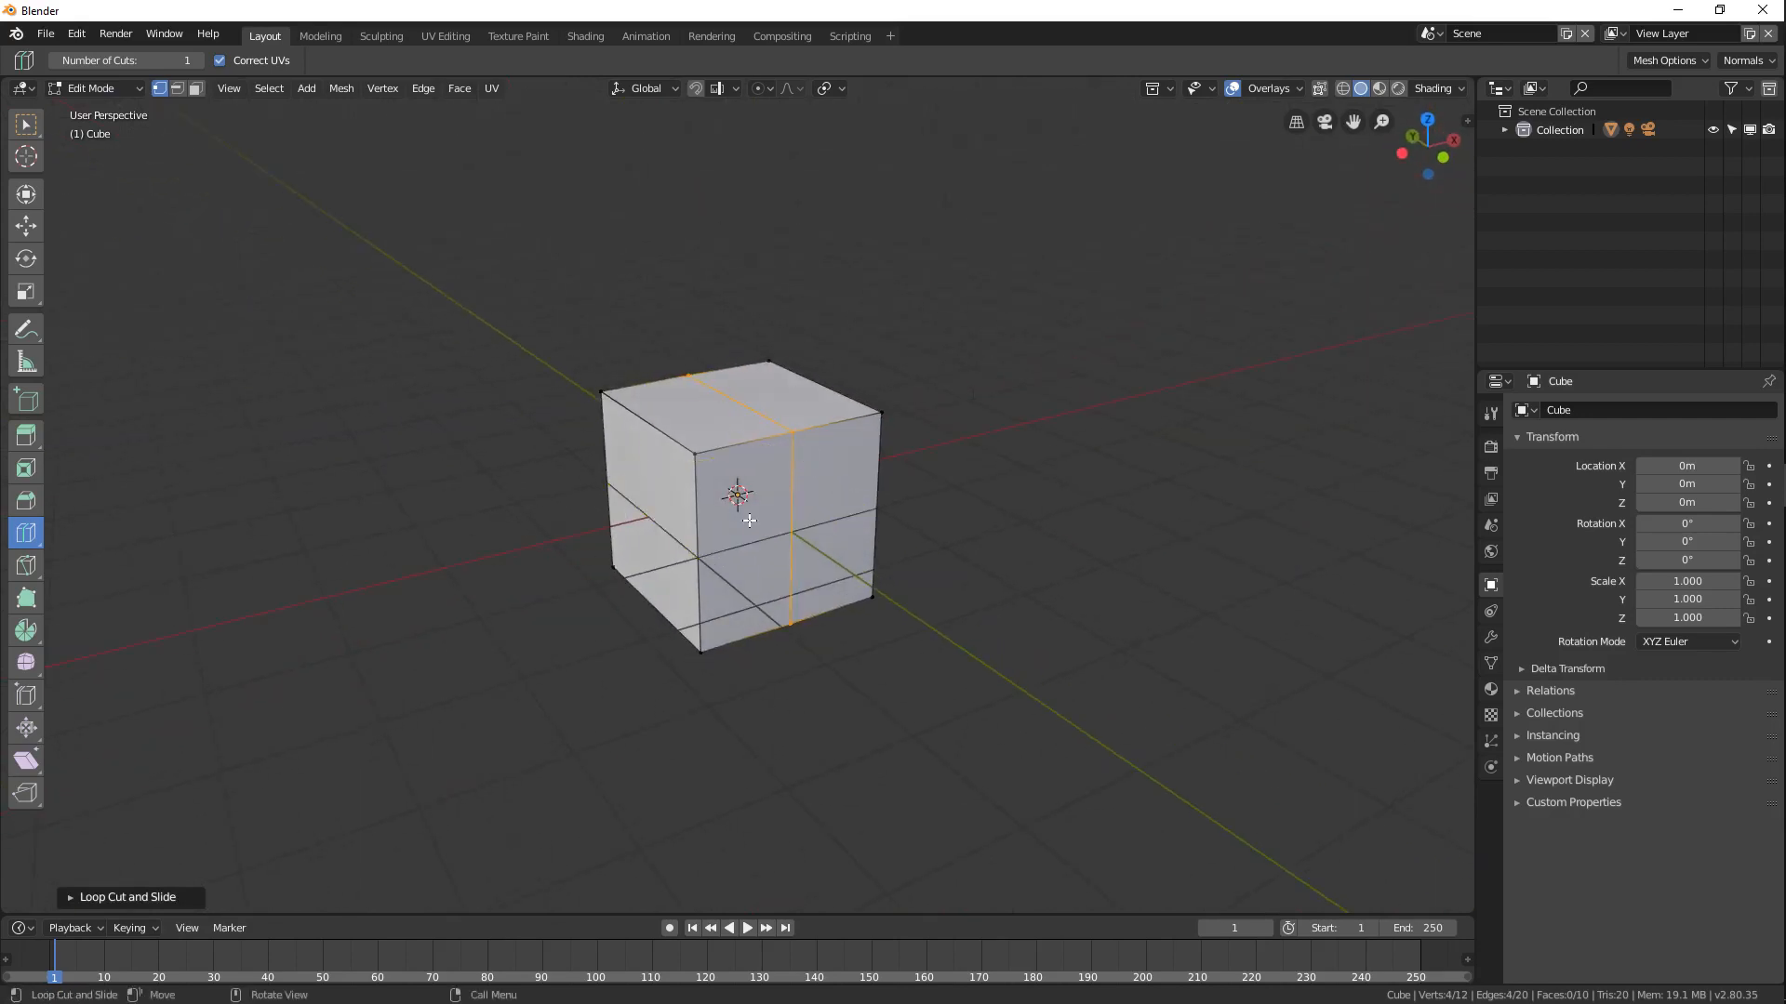
pyautogui.click(694, 559)
pyautogui.click(744, 434)
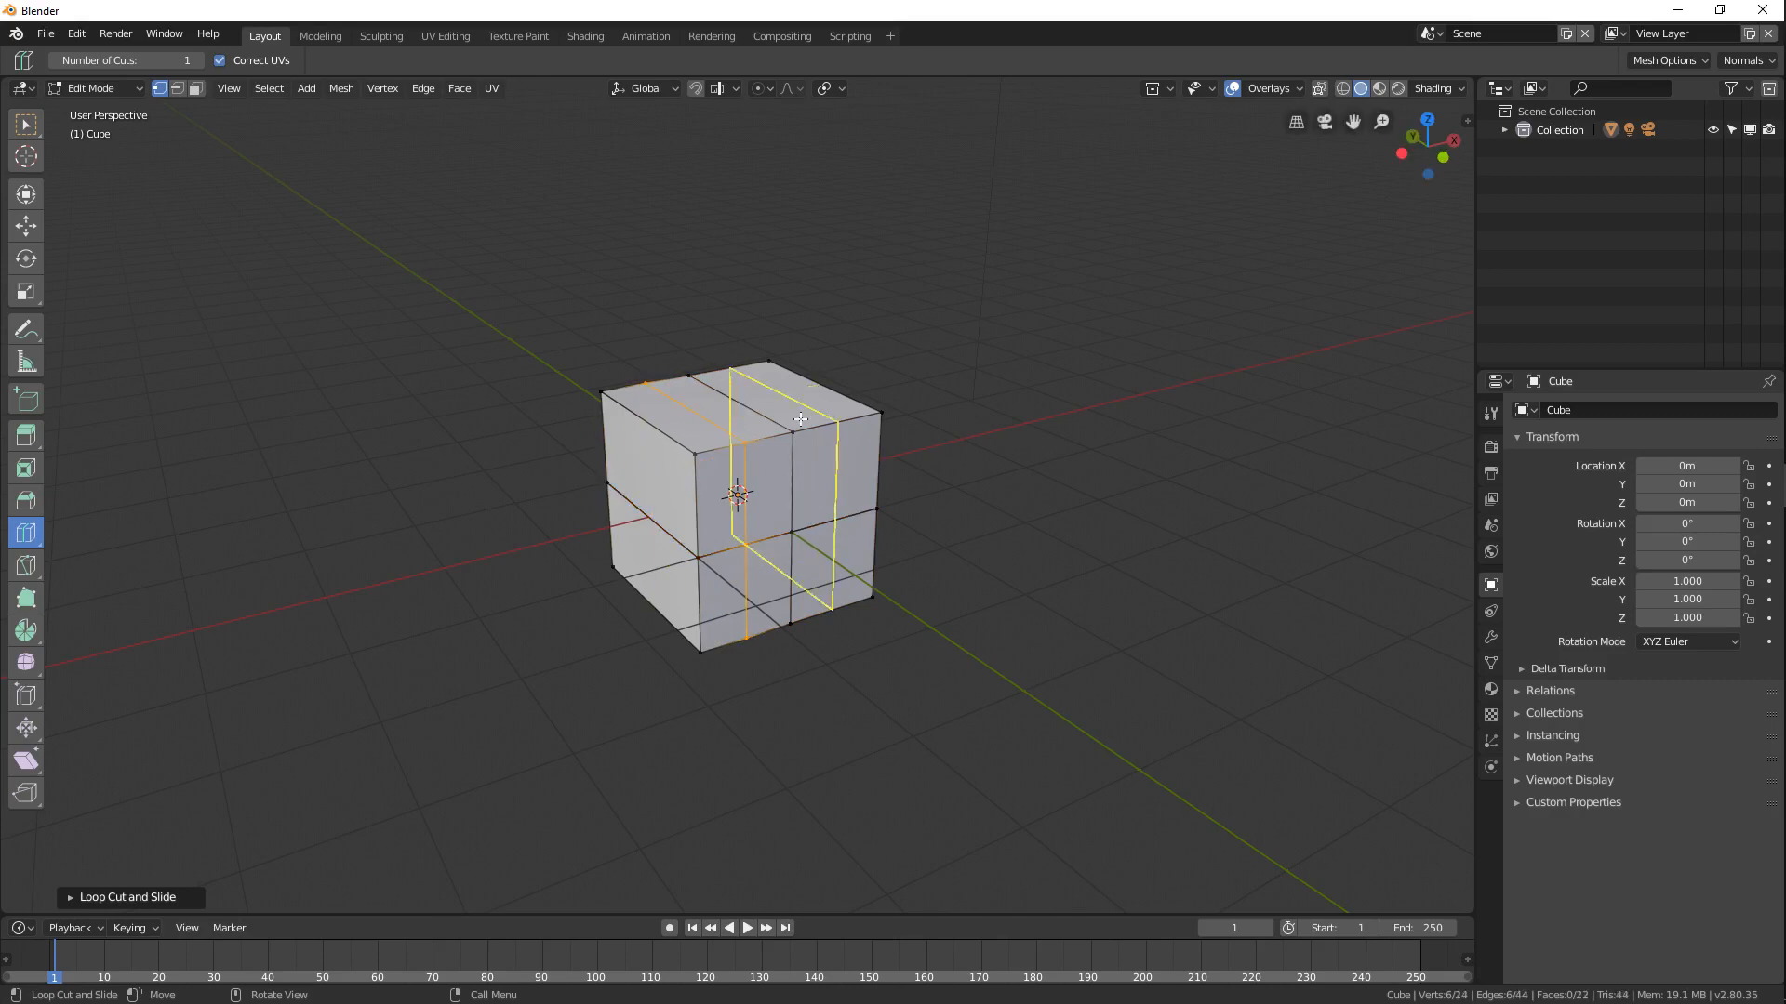
pyautogui.click(819, 420)
# Add a loop cut across the middle of the four top strips, perpendicular to the existing vertical cuts.
pyautogui.moveTo(820, 419); pyautogui.dragTo(643, 423, button='middle')
pyautogui.click(763, 439)
pyautogui.moveTo(763, 439); pyautogui.dragTo(1096, 506, button='middle')
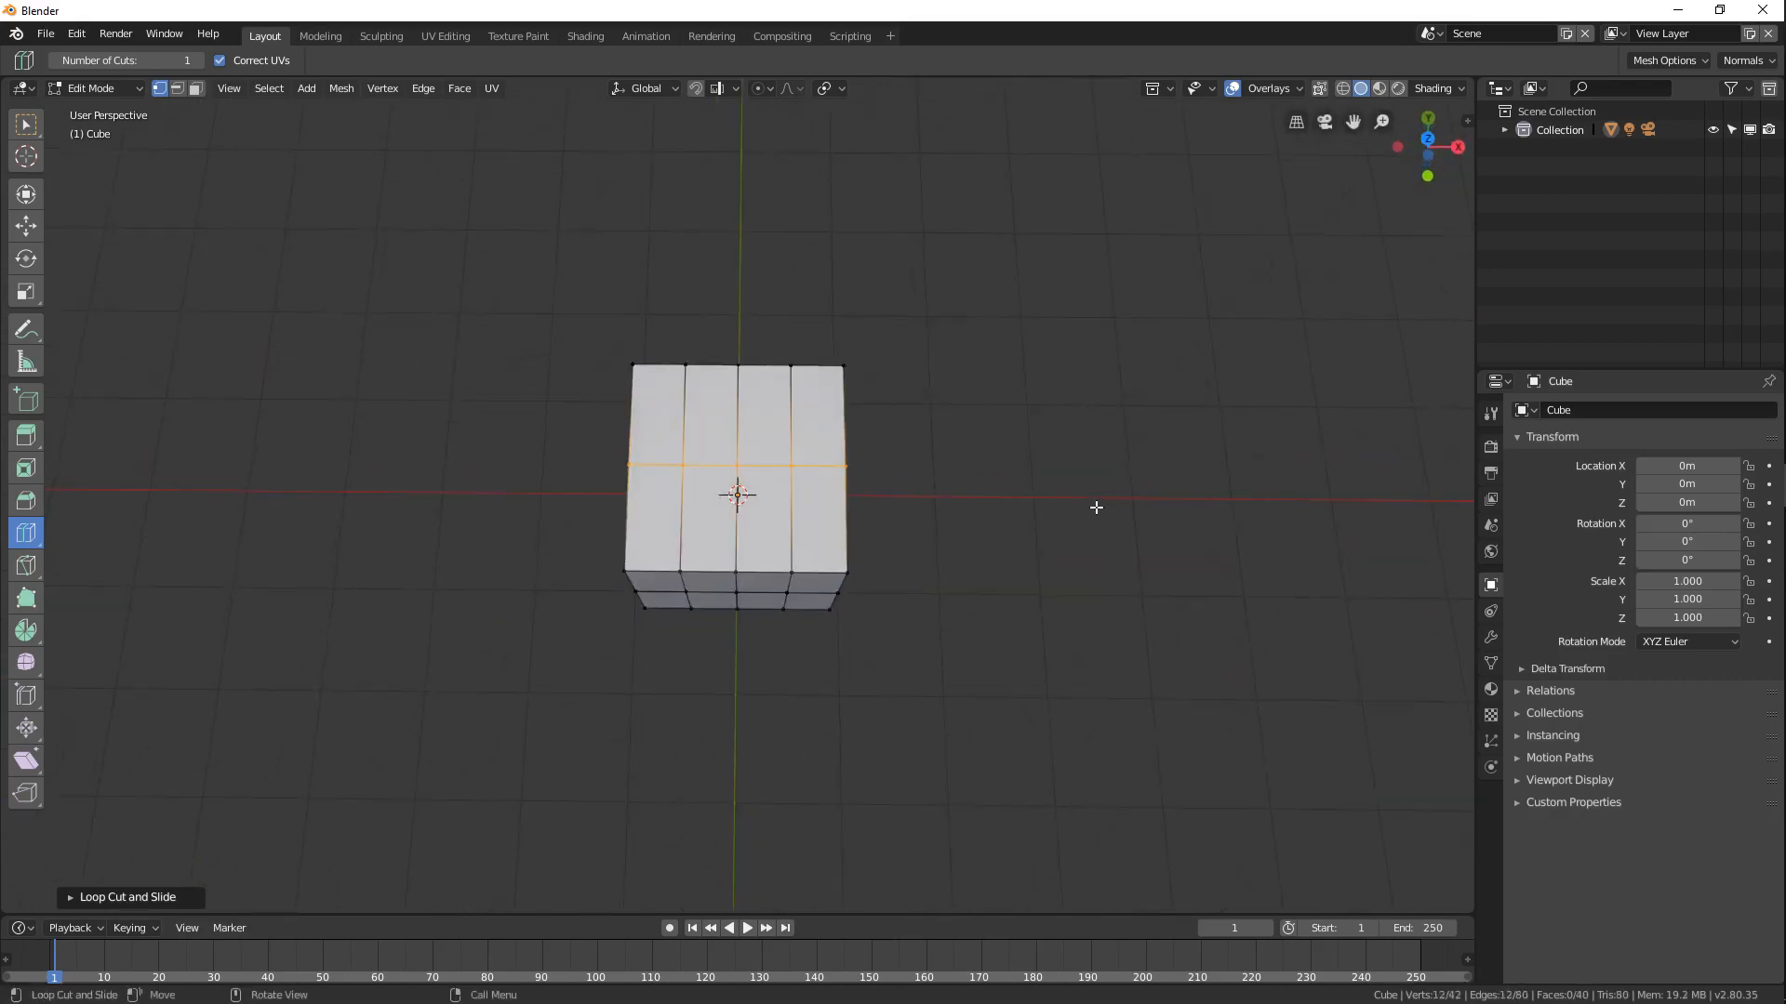
pyautogui.moveTo(885, 617); pyautogui.dragTo(756, 487, button='middle')
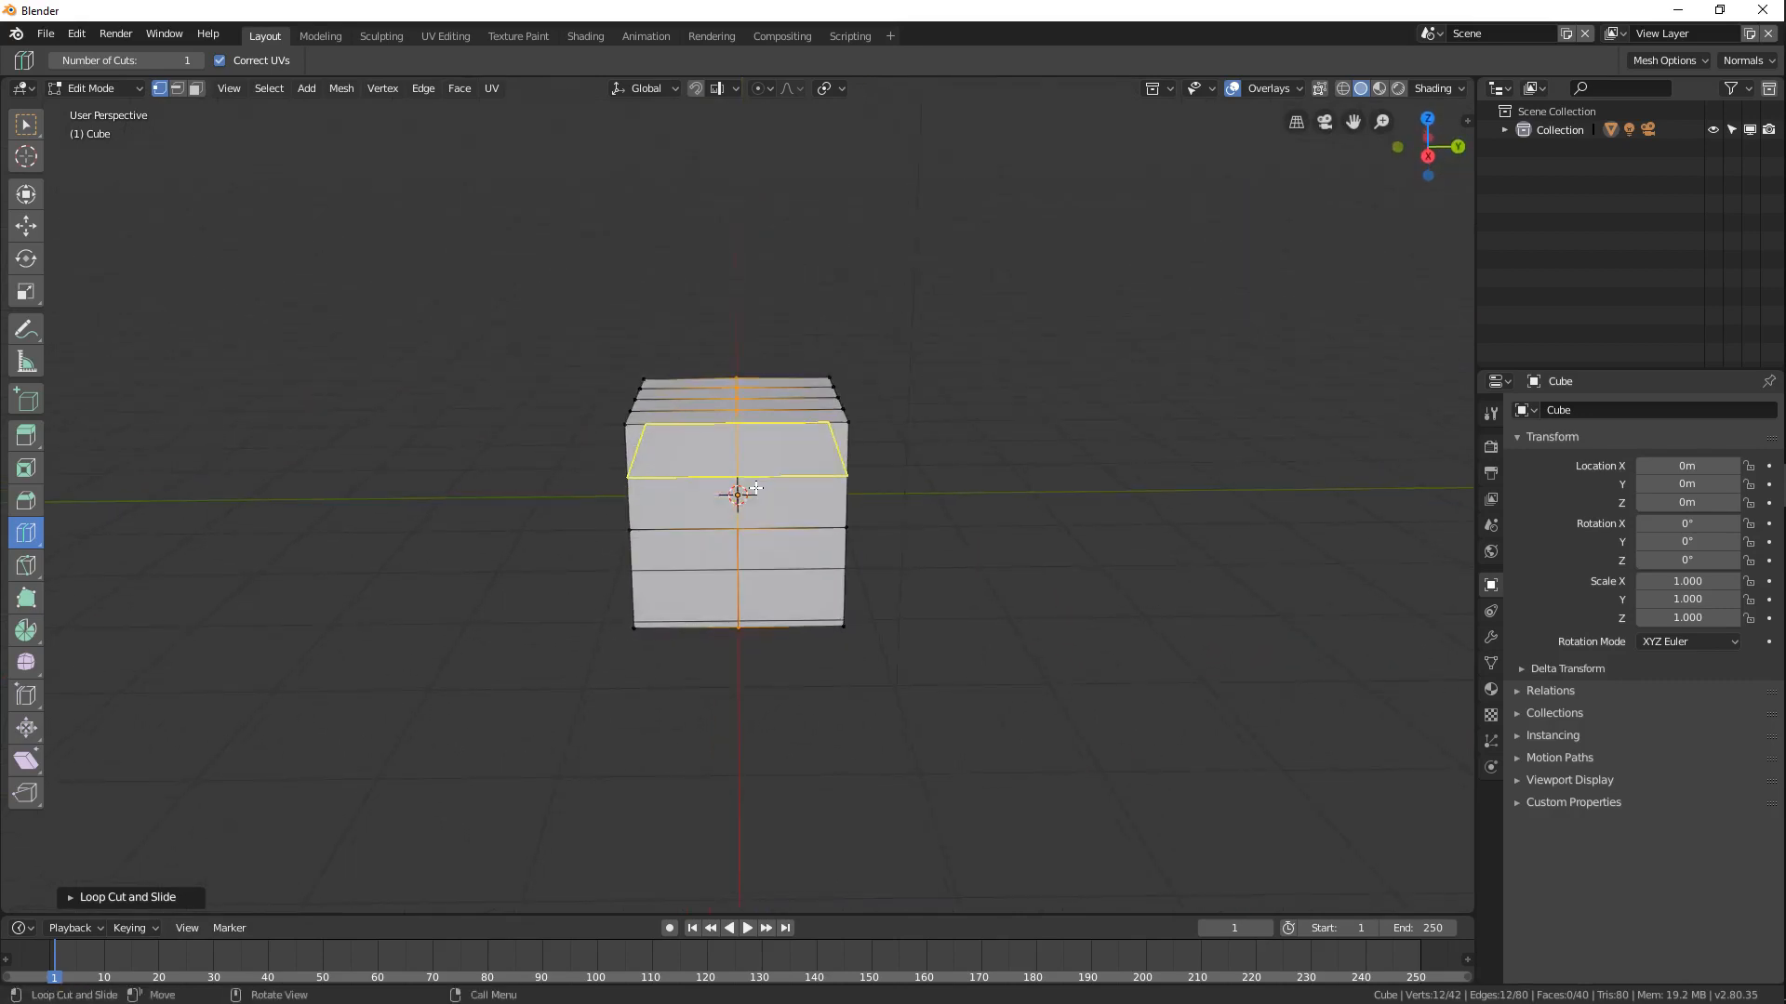
pyautogui.press('g')
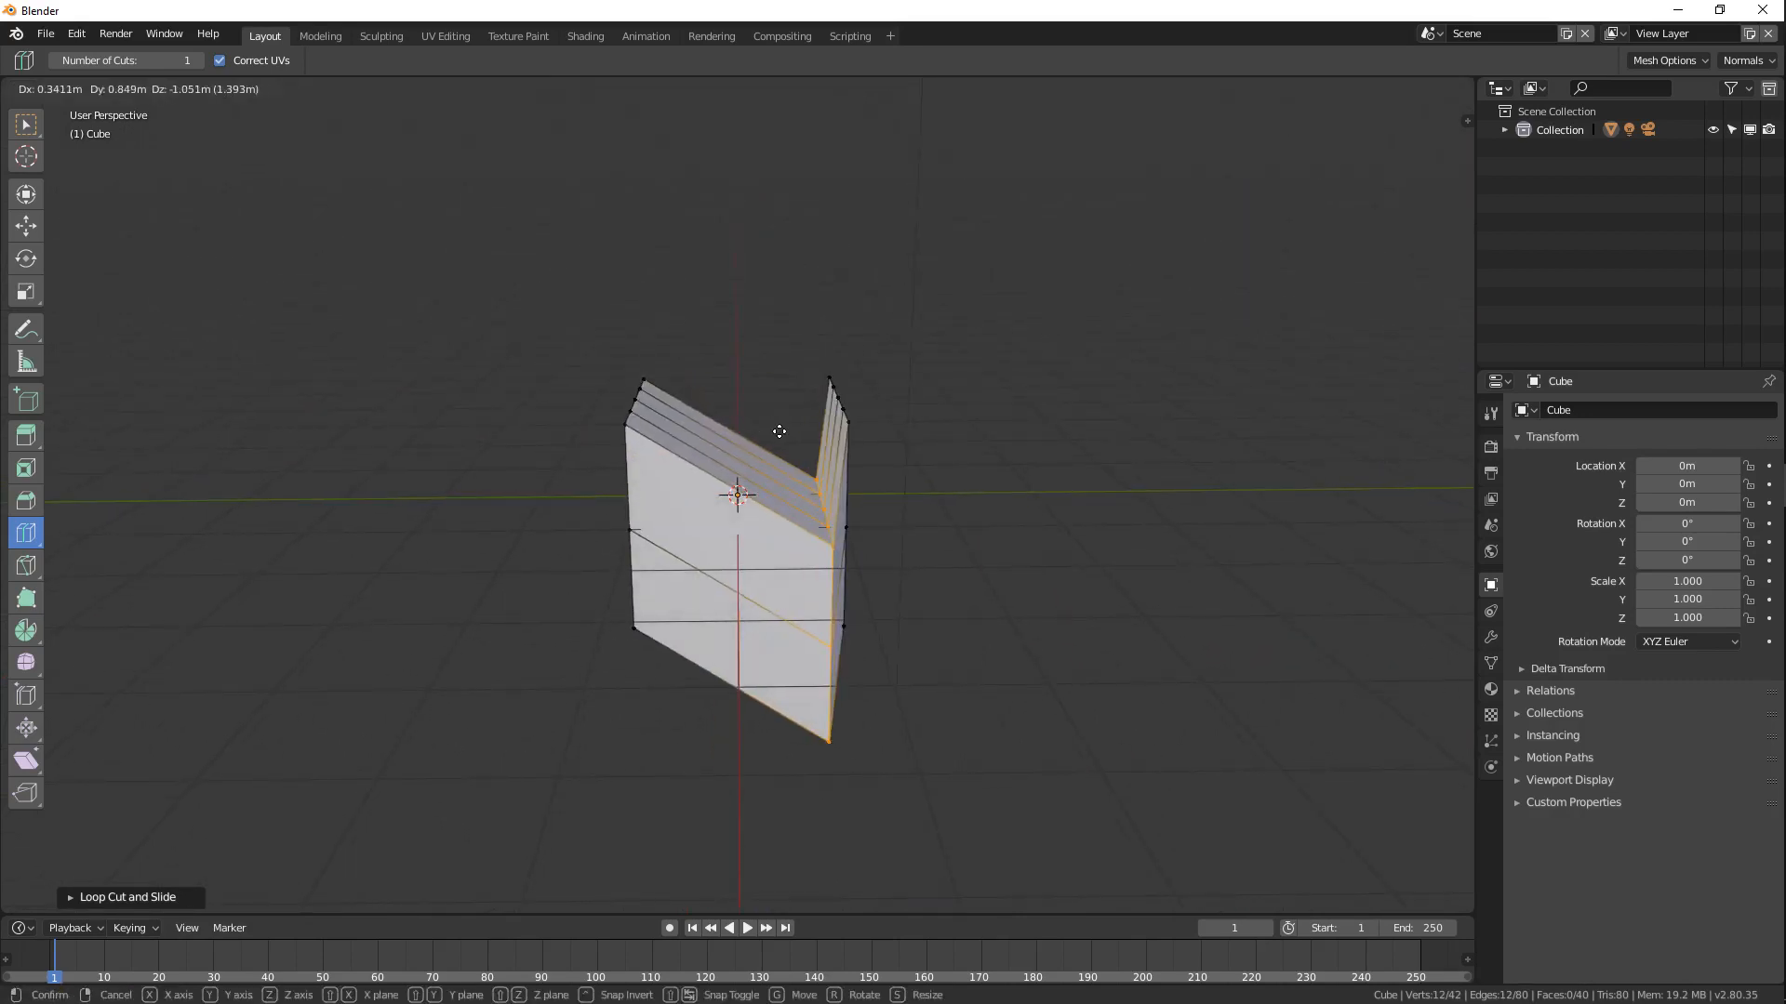
pyautogui.click(779, 425)
pyautogui.hotkey('ctrl', 'z')
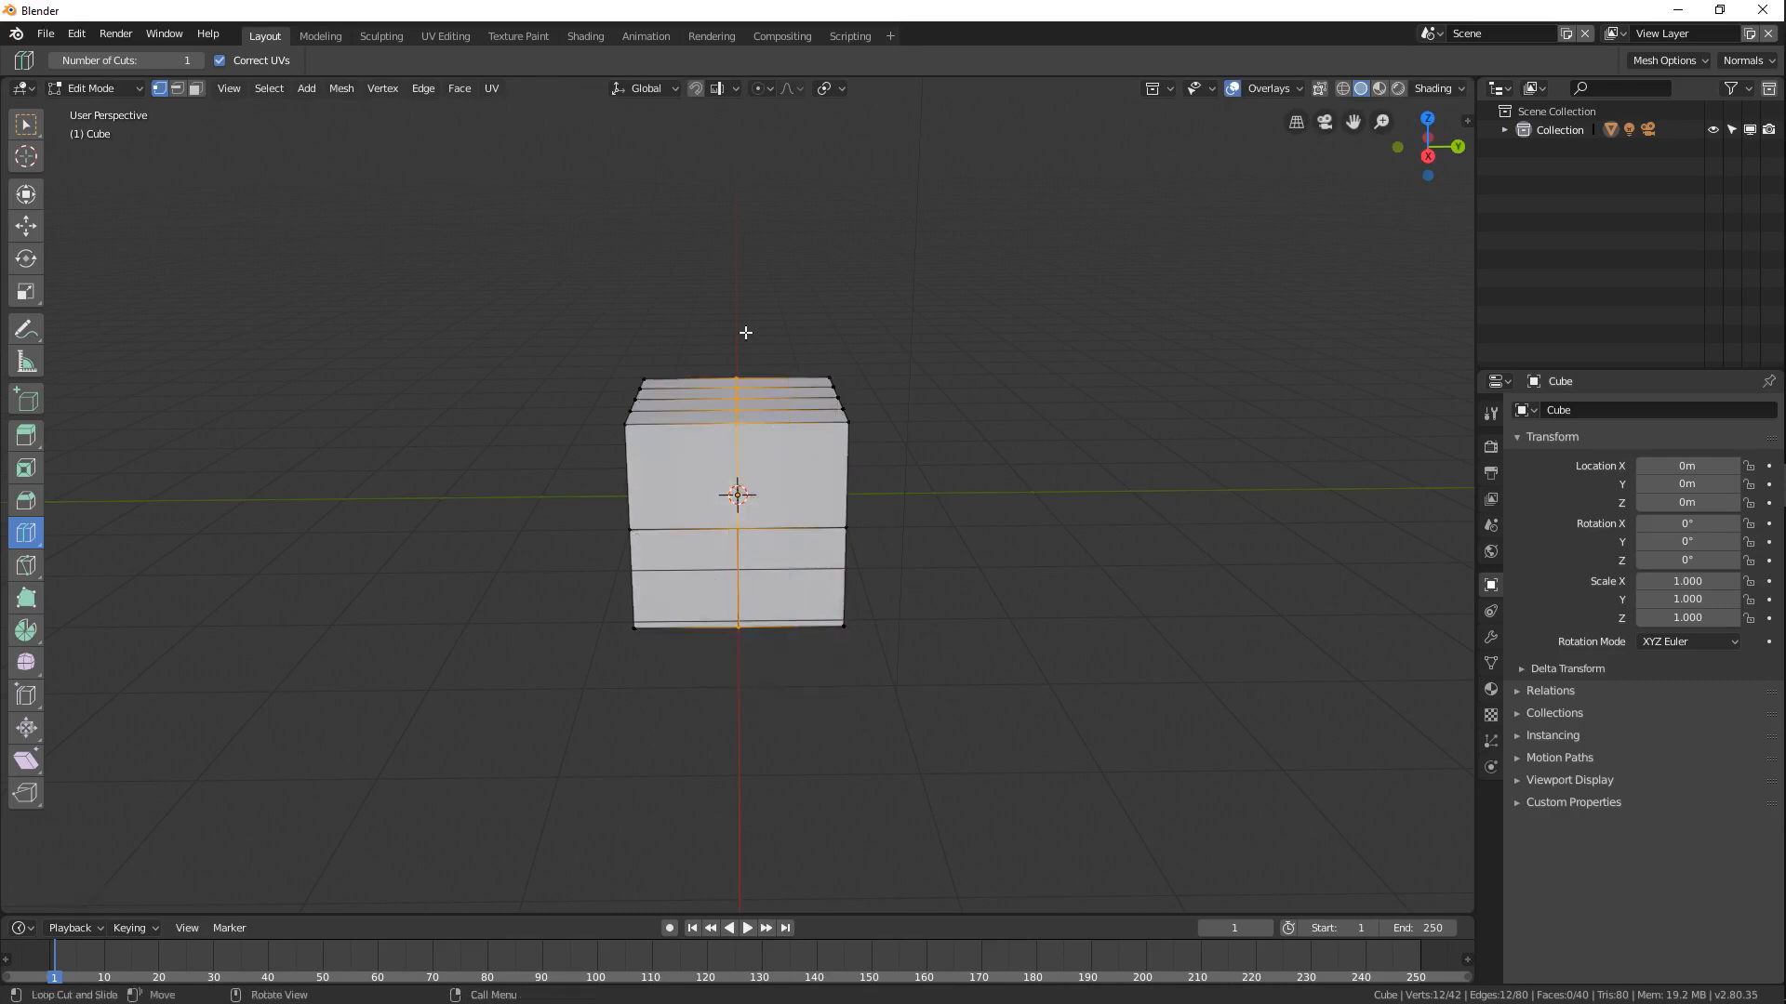
# Select only the centre row of vertices on the cube's top face and raise it along Z into a roof ridge.
pyautogui.hotkey('alt', 'a')
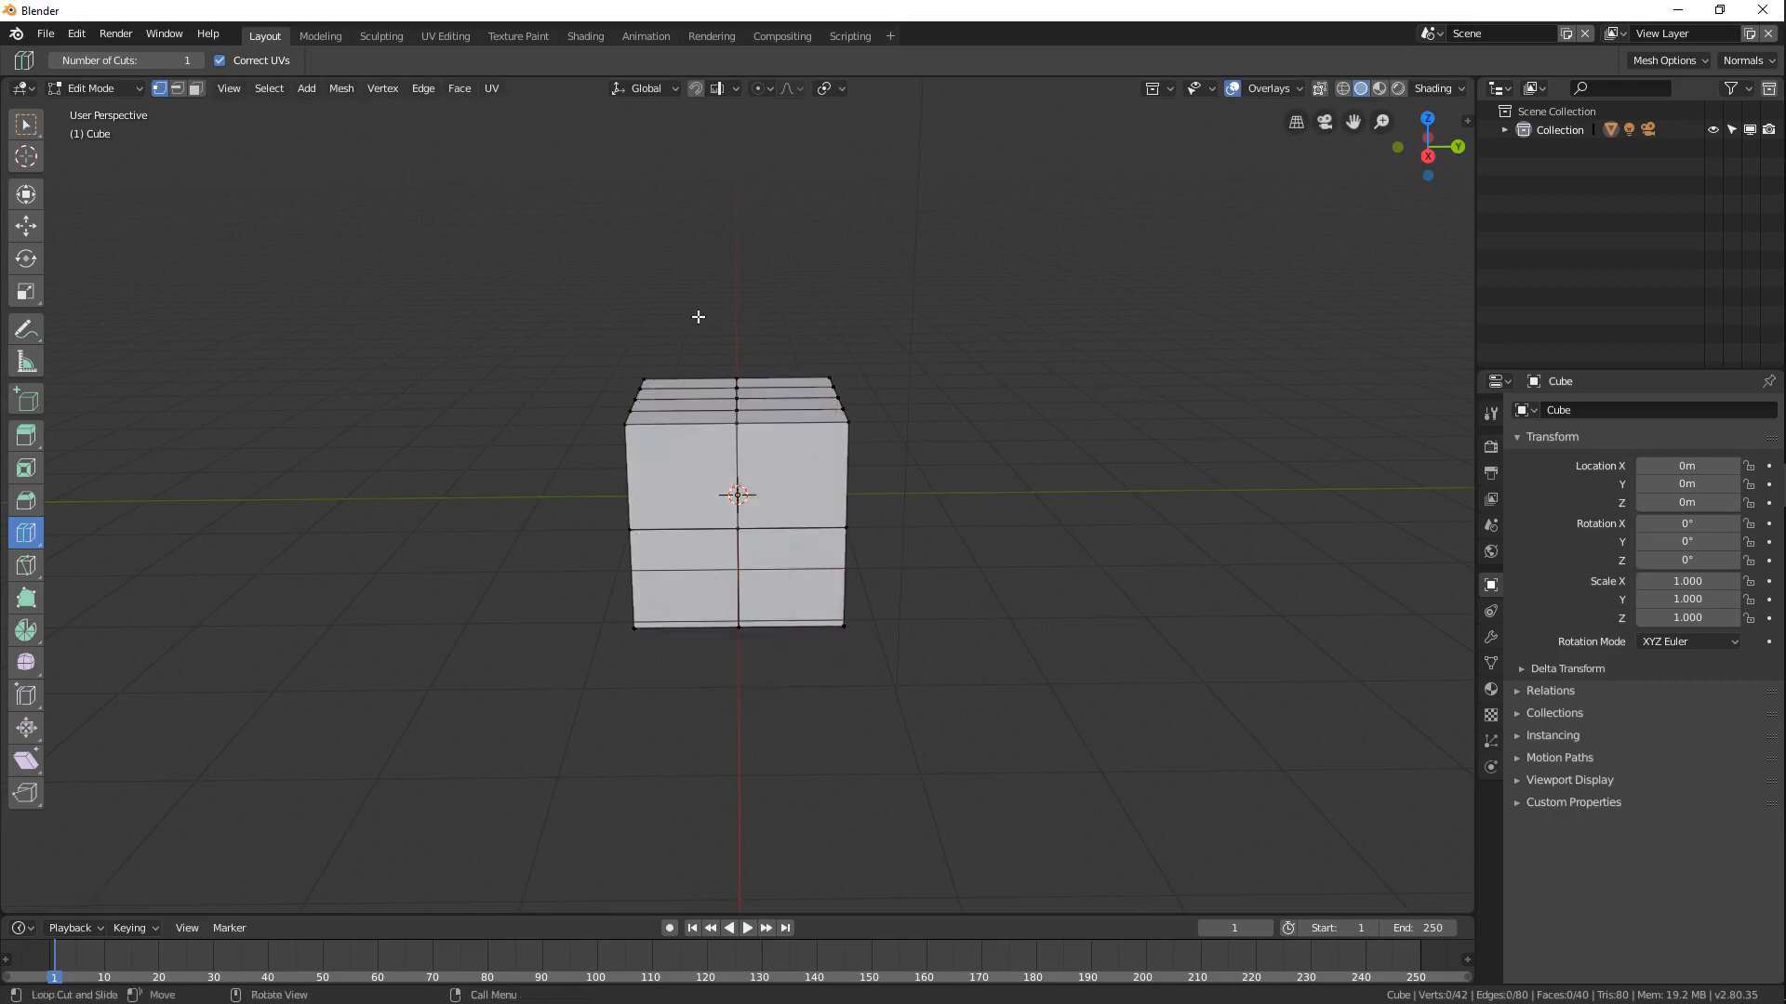
pyautogui.click(26, 123)
pyautogui.moveTo(709, 316); pyautogui.dragTo(811, 478)
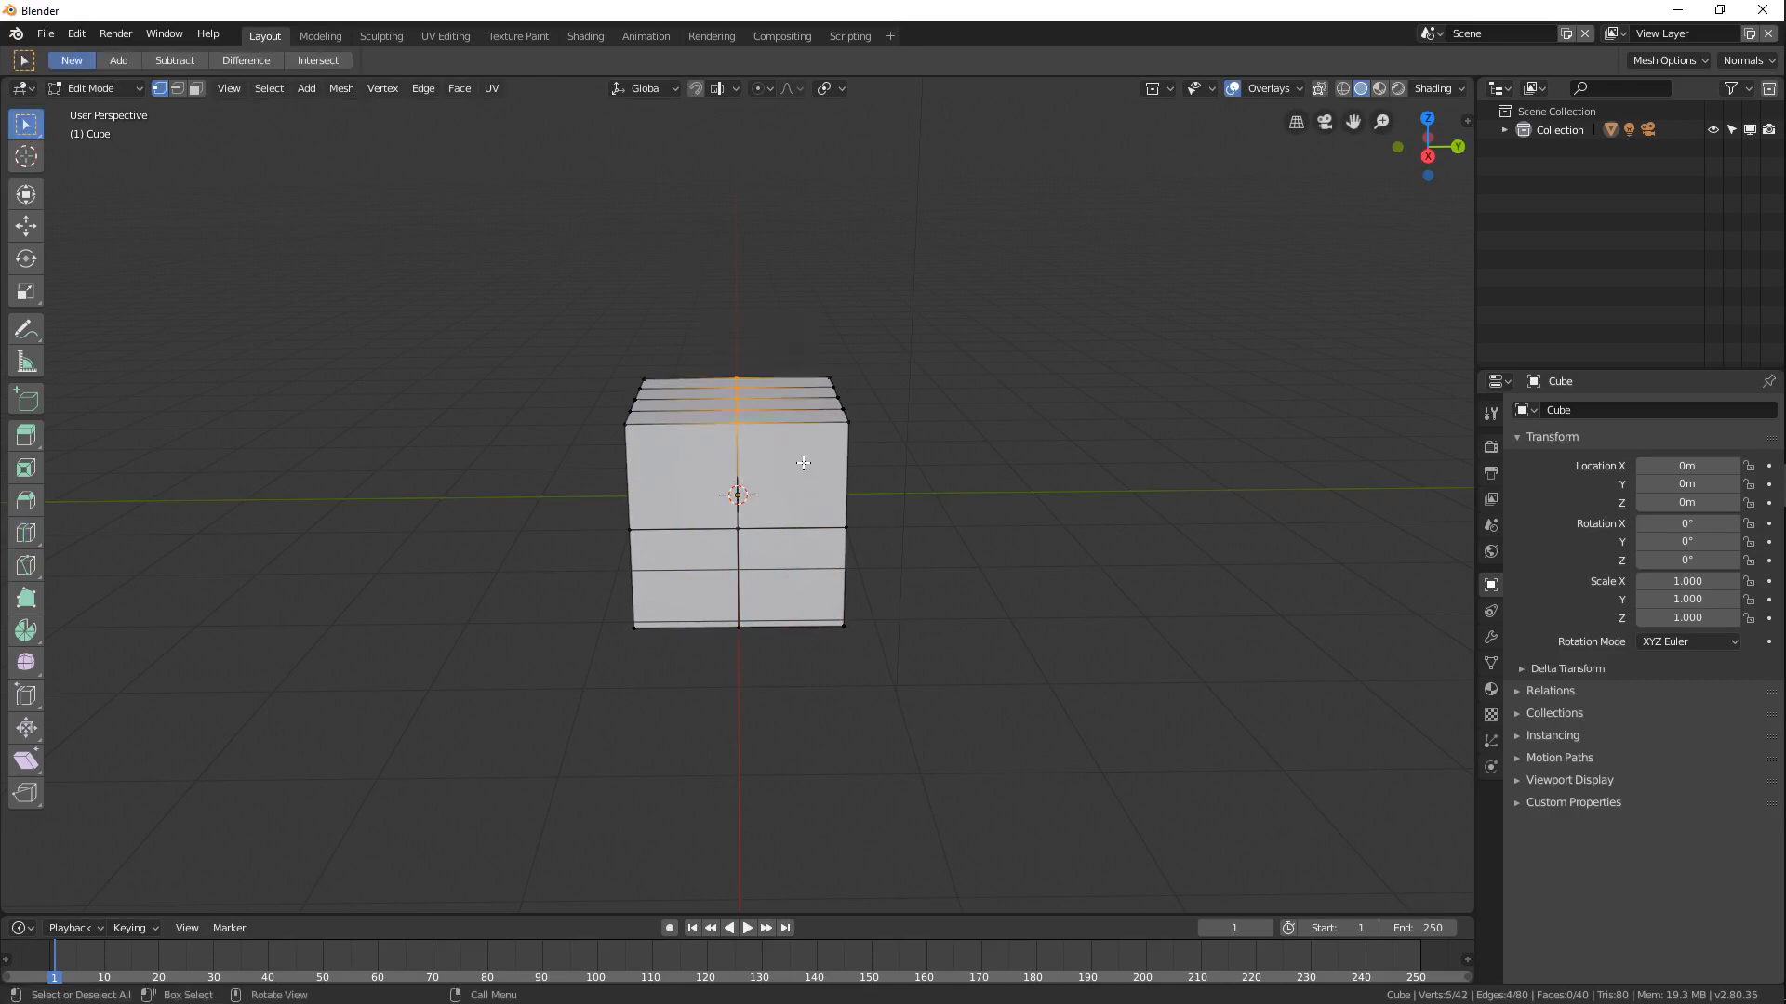
pyautogui.press('g')
pyautogui.press('z')
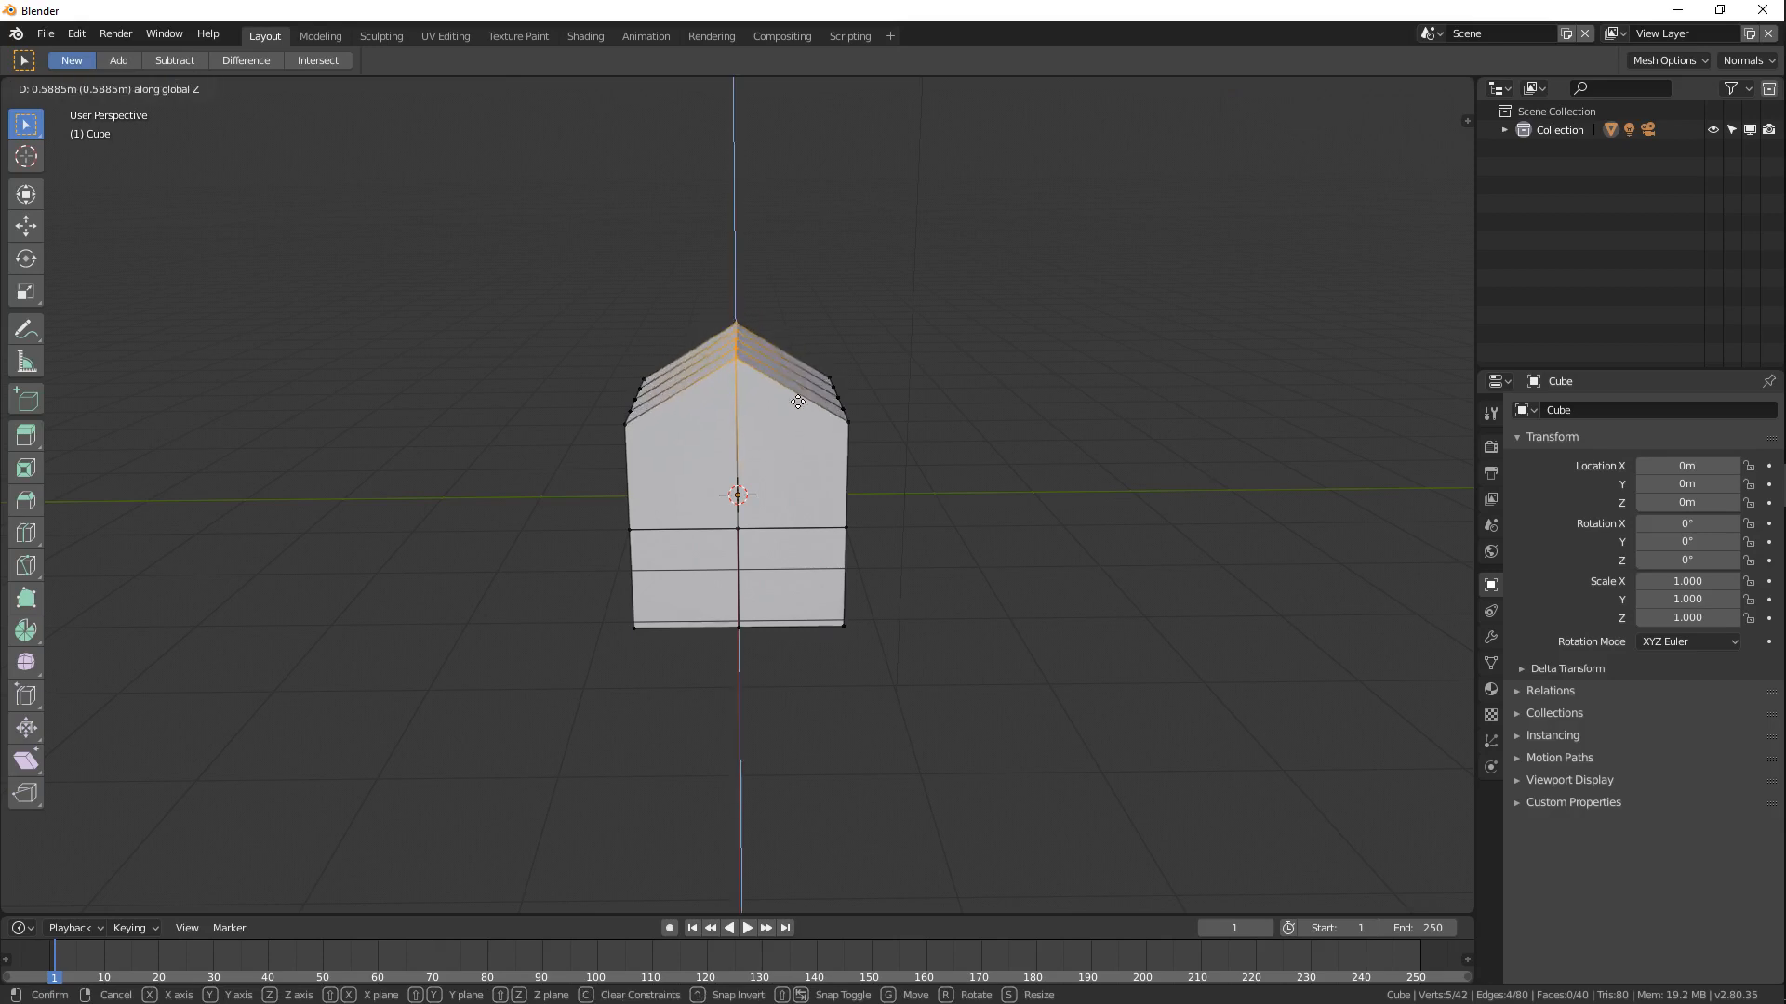
pyautogui.click(900, 406)
# Examine the house shape's gable ends, roof slopes and side walls from several angles.
pyautogui.moveTo(900, 406); pyautogui.dragTo(530, 379, button='middle')
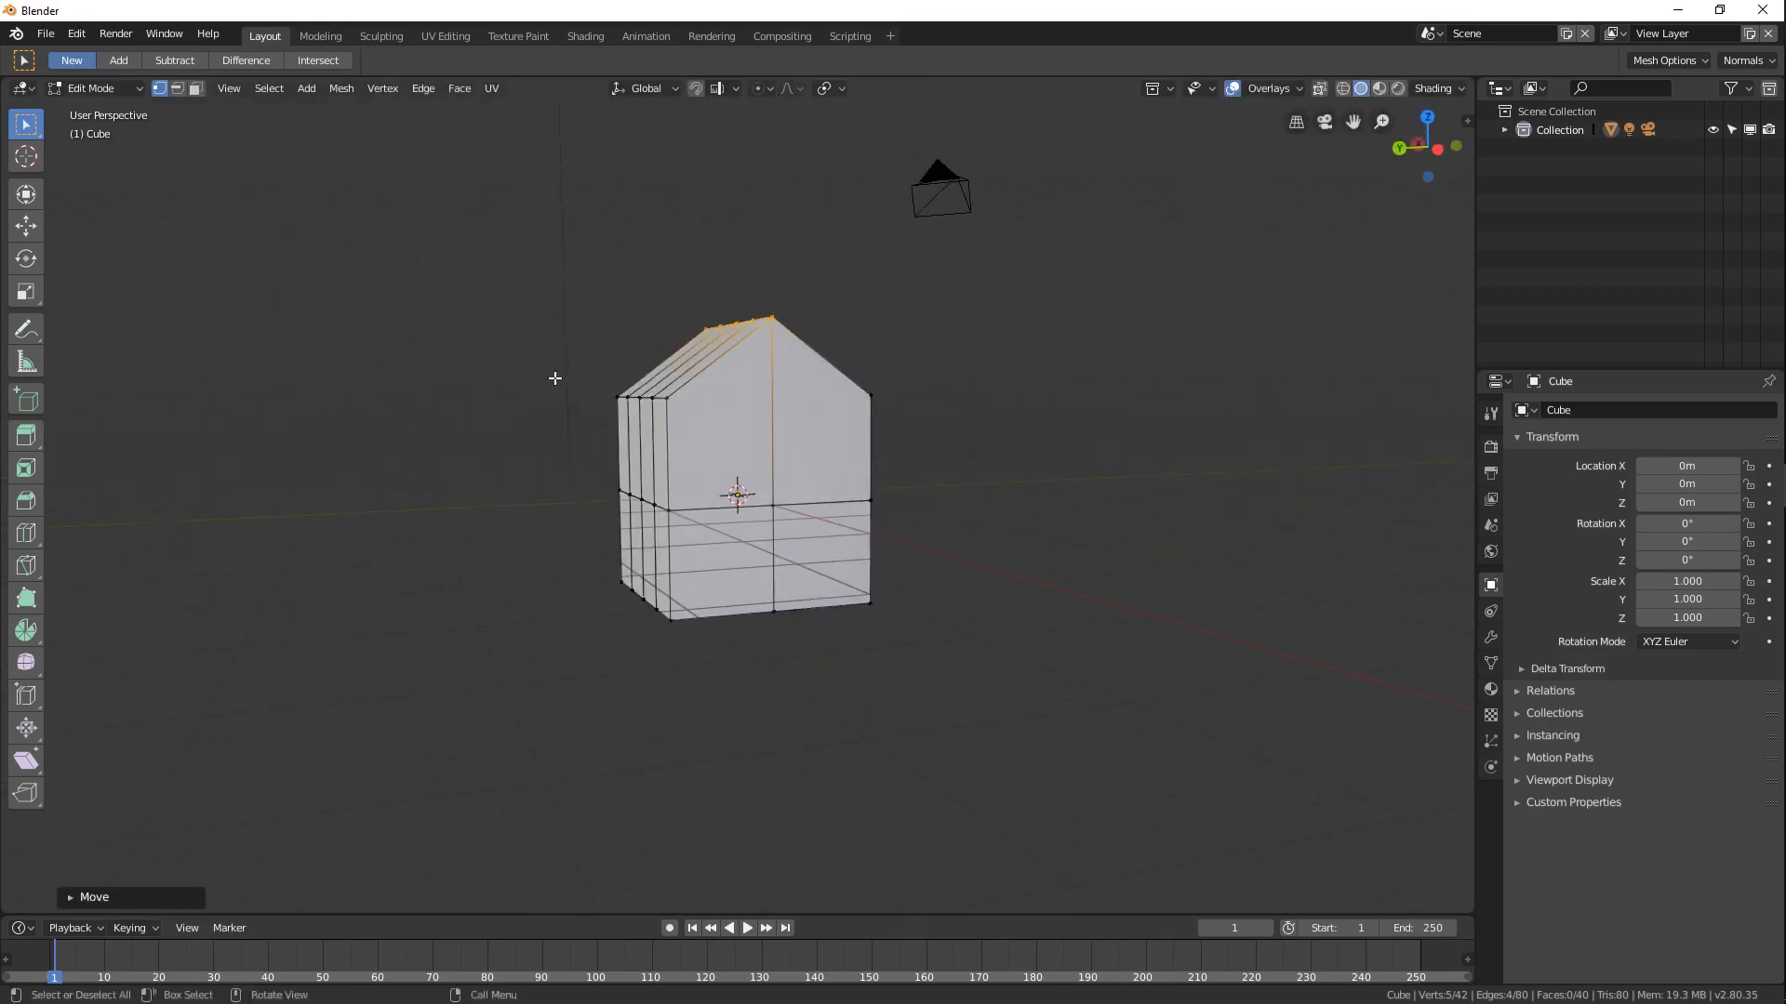
pyautogui.moveTo(788, 459); pyautogui.dragTo(799, 410, button='middle')
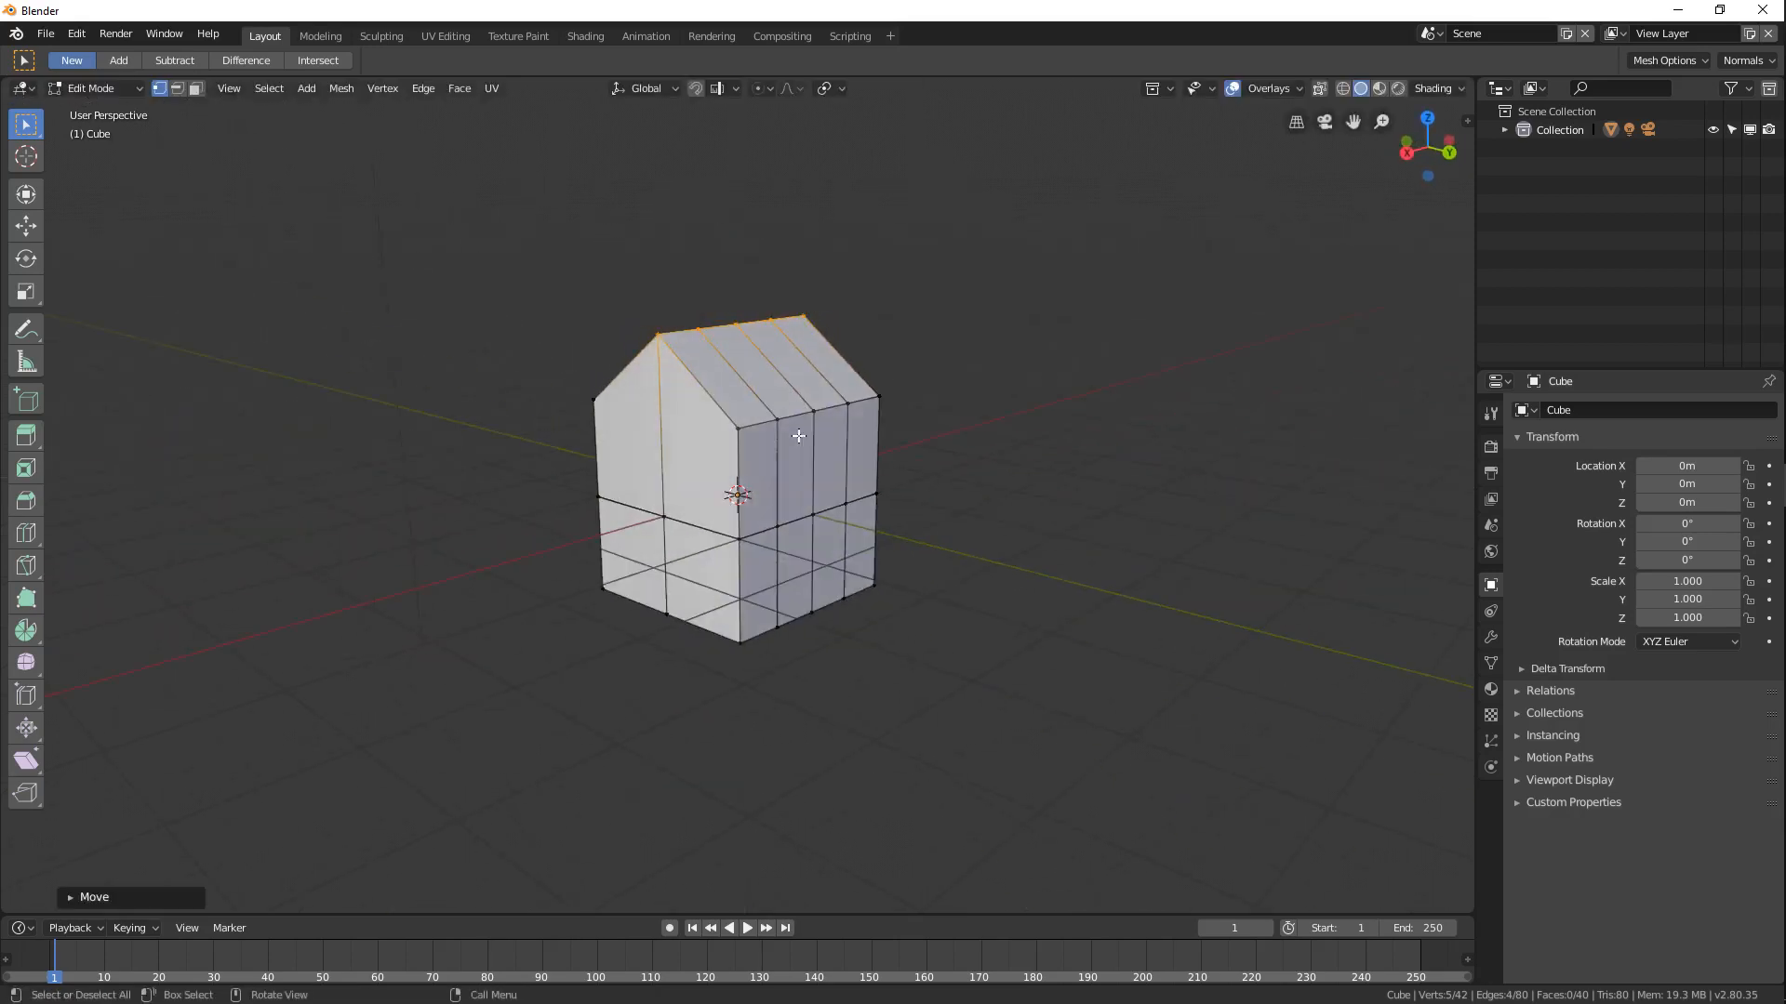
pyautogui.moveTo(650, 548); pyautogui.dragTo(767, 514, button='middle')
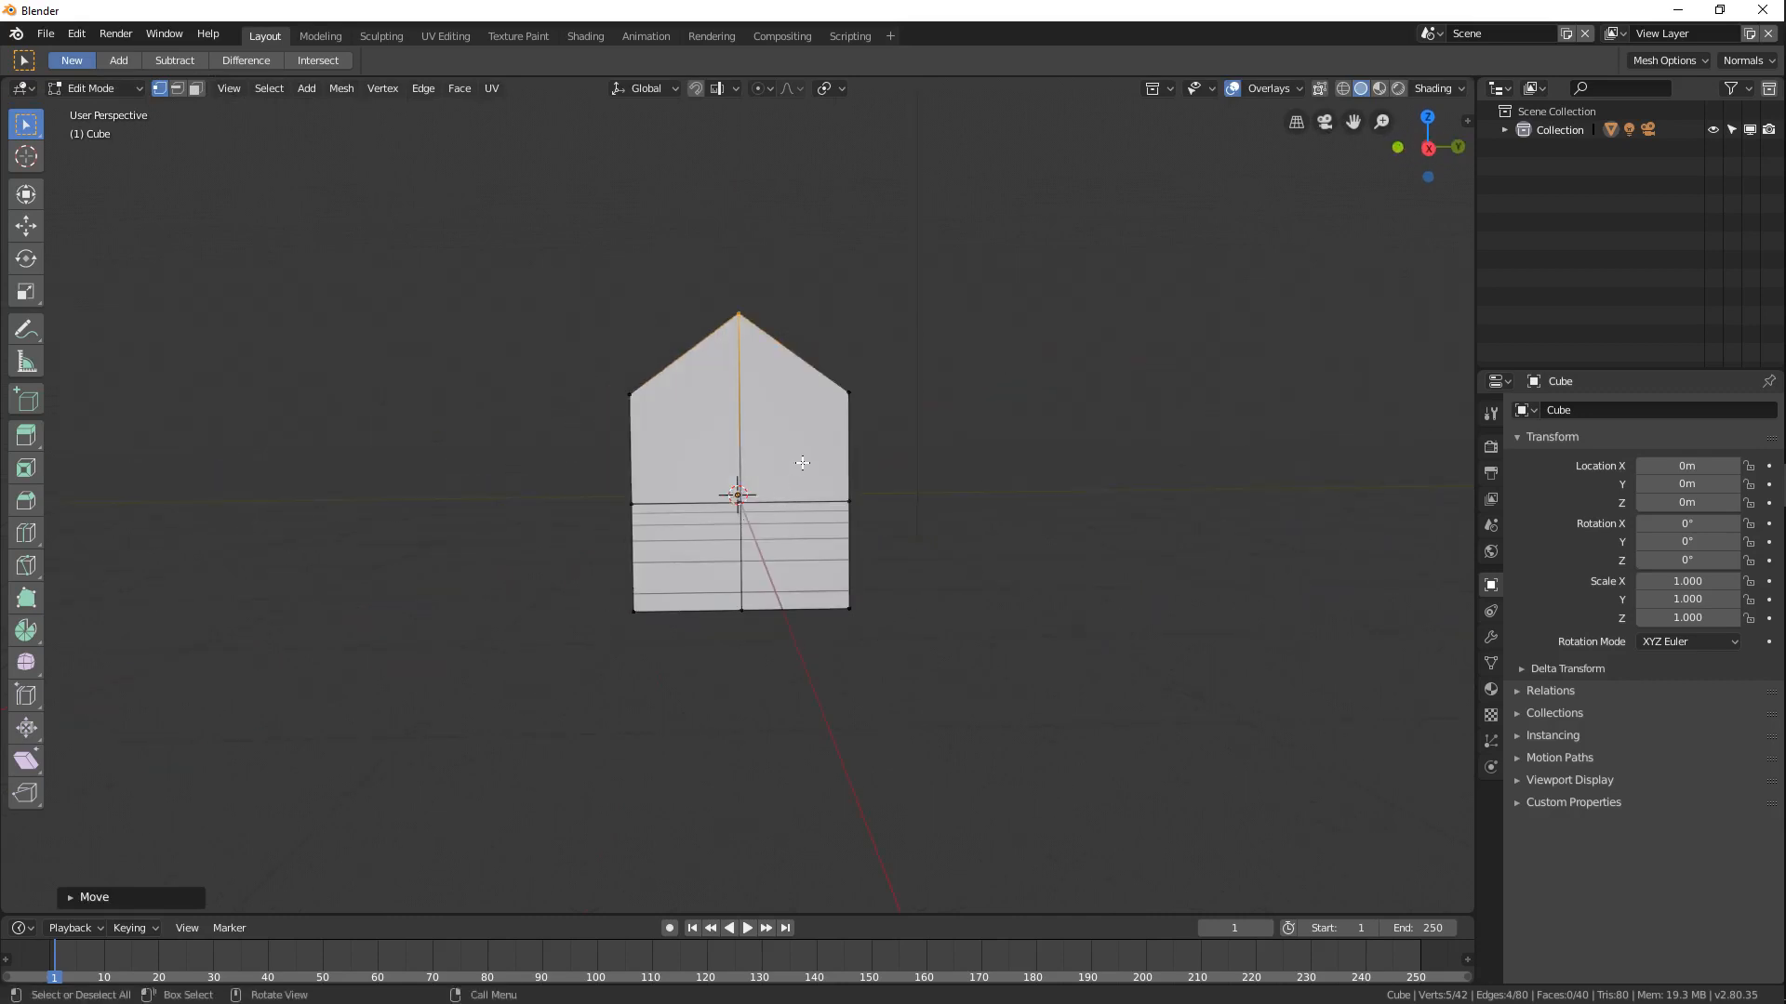
pyautogui.moveTo(897, 533); pyautogui.dragTo(706, 443, button='middle')
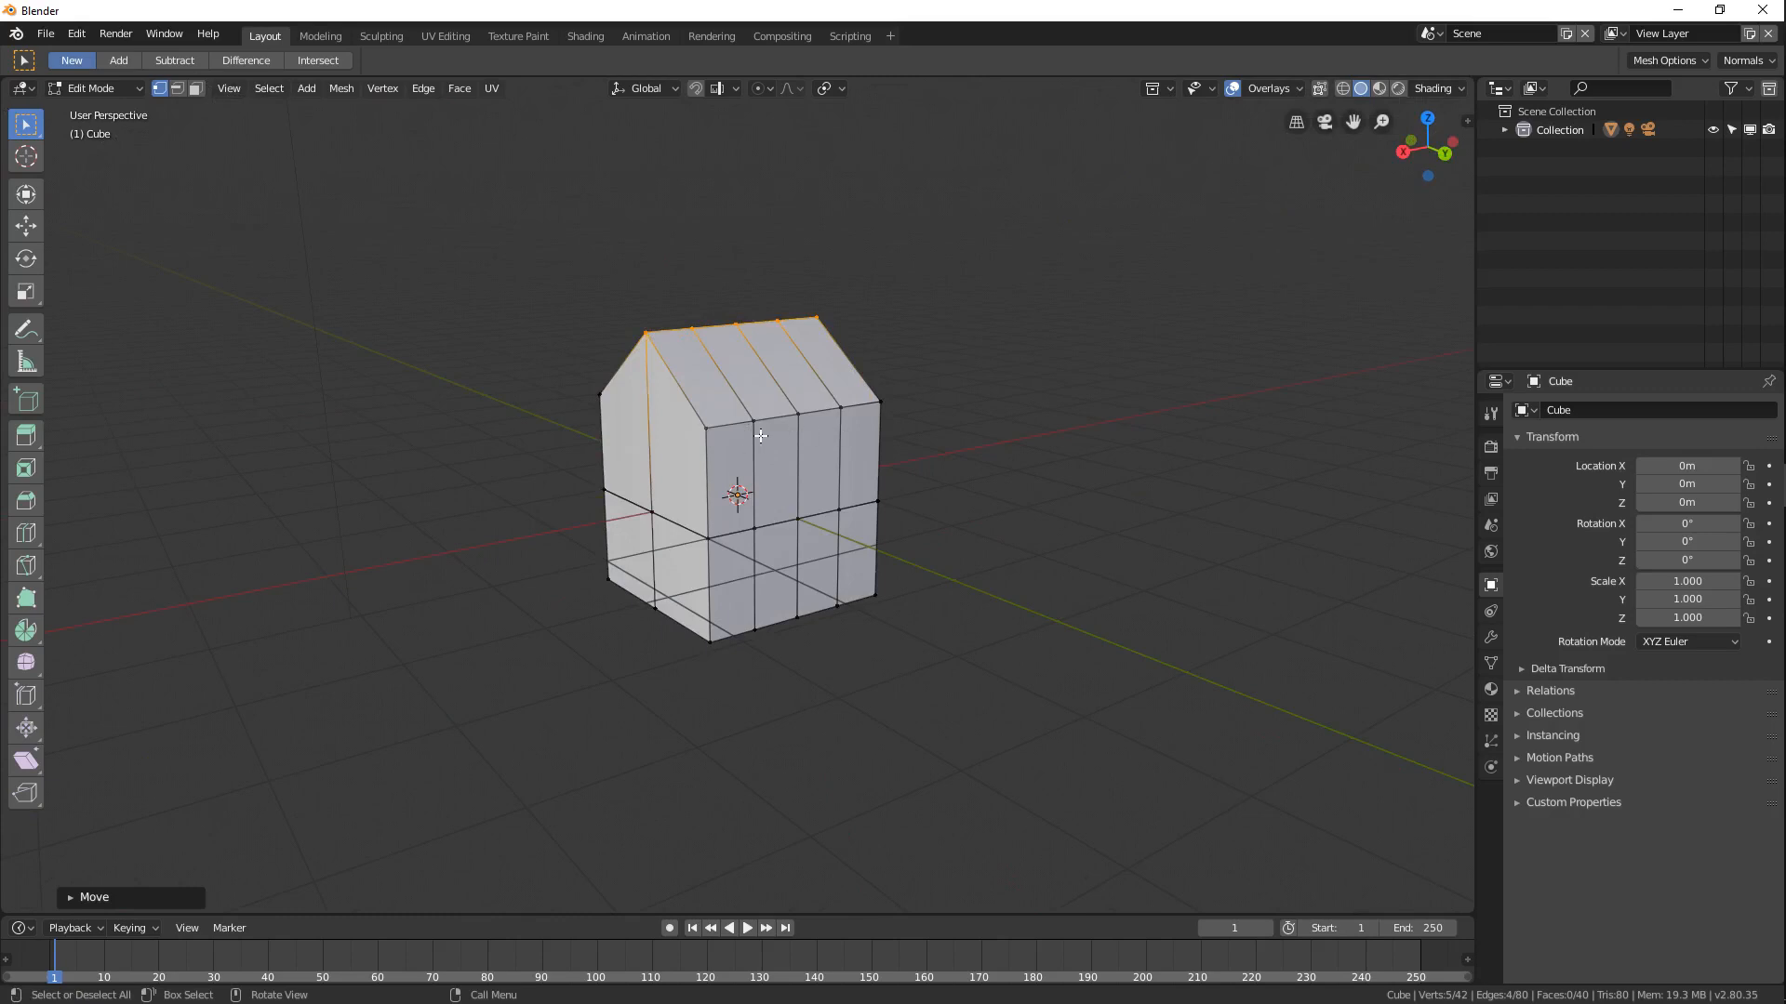
pyautogui.moveTo(968, 486); pyautogui.dragTo(726, 552, button='middle')
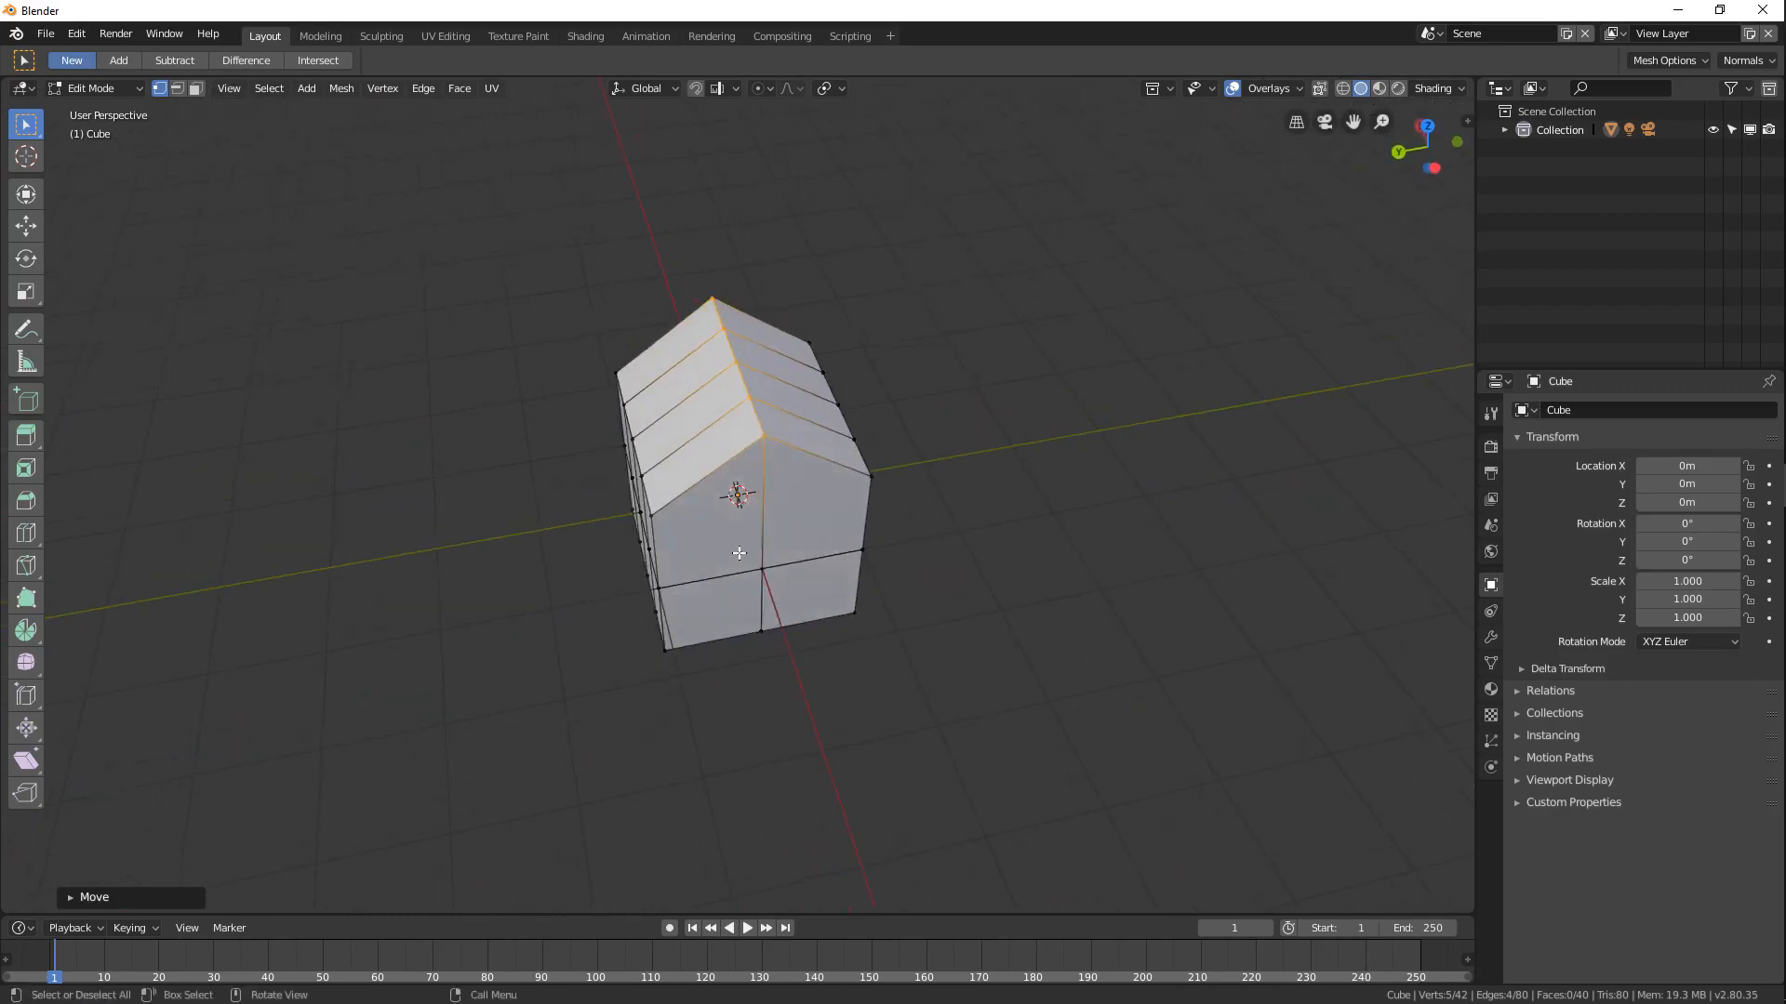
pyautogui.moveTo(636, 469); pyautogui.dragTo(977, 525, button='middle')
pyautogui.scroll(-2, 747, 497)
pyautogui.moveTo(731, 437); pyautogui.dragTo(809, 499, button='middle')
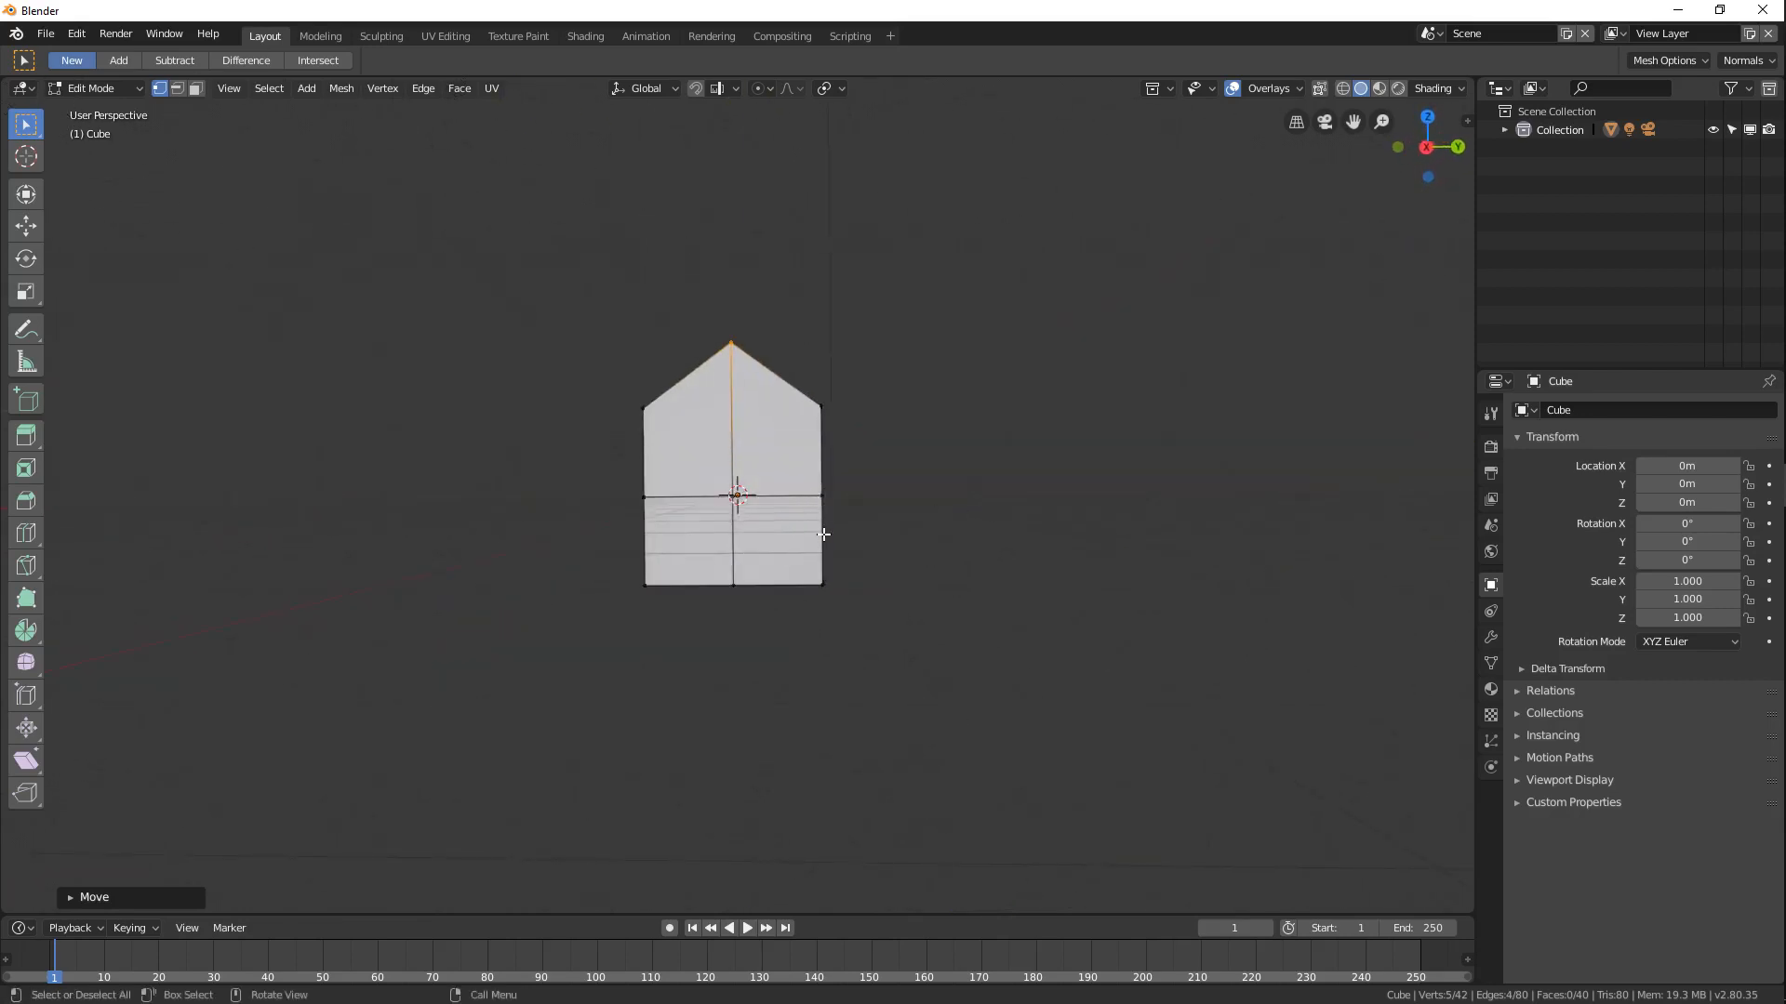
pyautogui.moveTo(917, 510); pyautogui.dragTo(514, 448, button='middle')
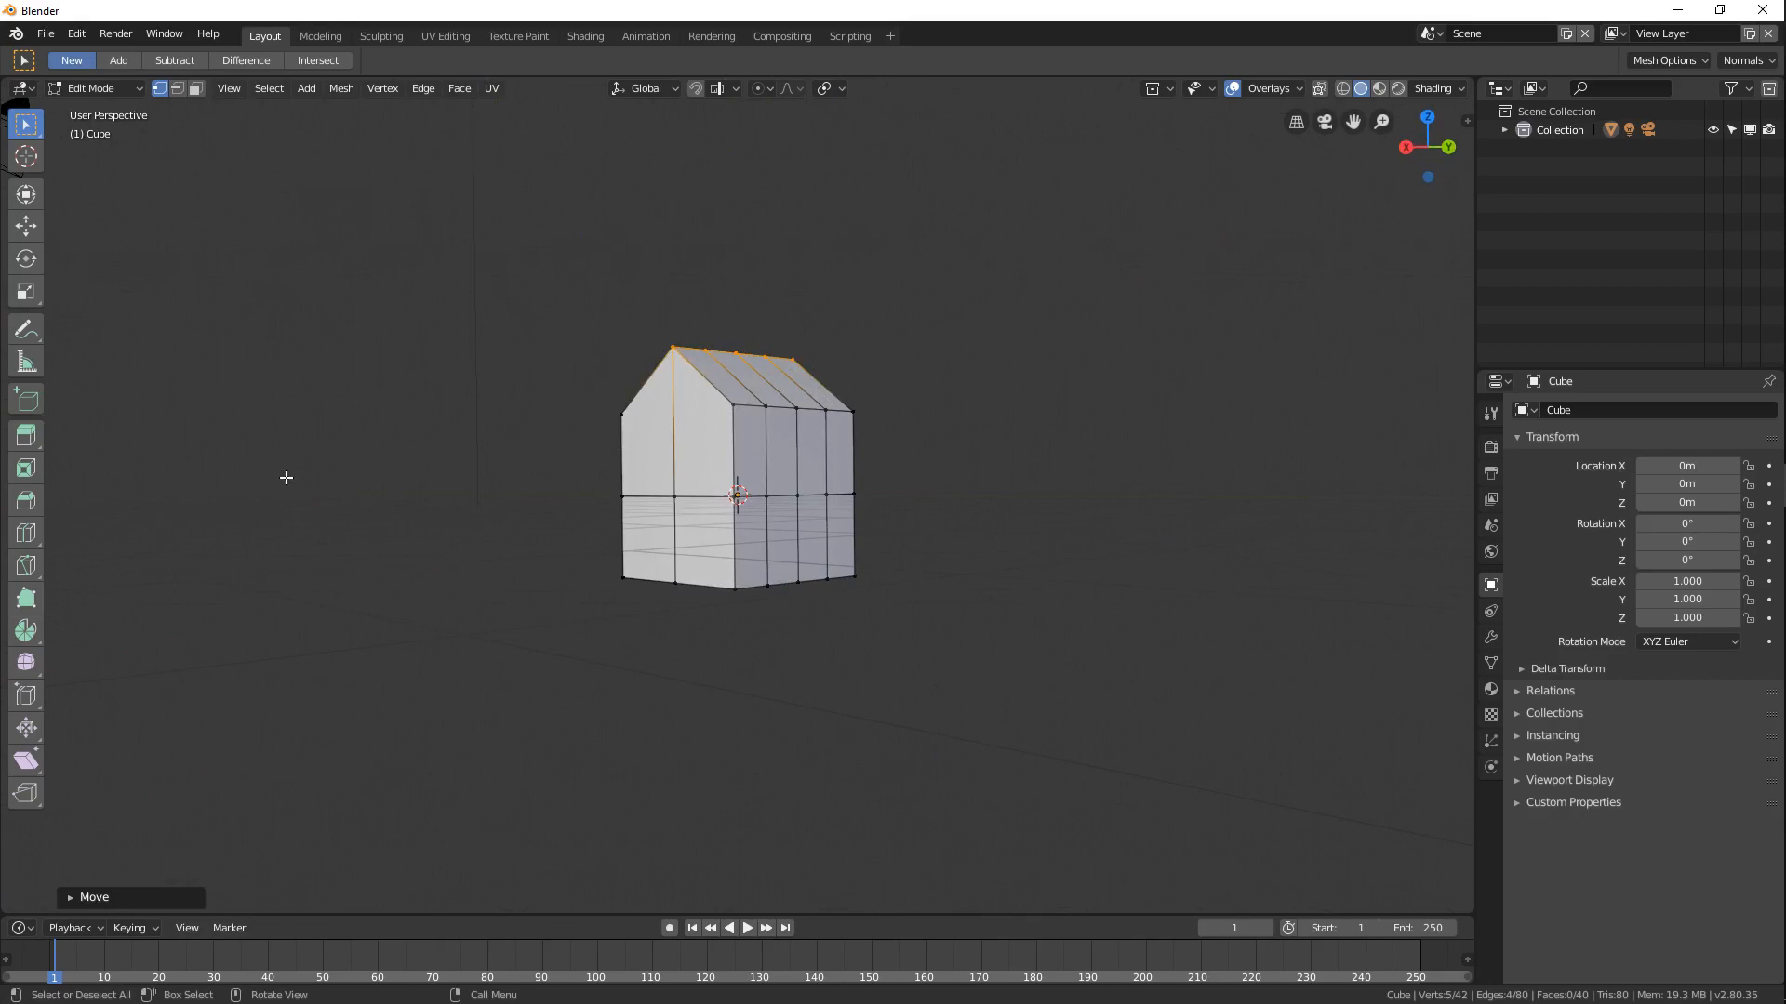
# Add a loop cut around the upper walls, between the mid-height edge loop and the eaves.
pyautogui.click(27, 533)
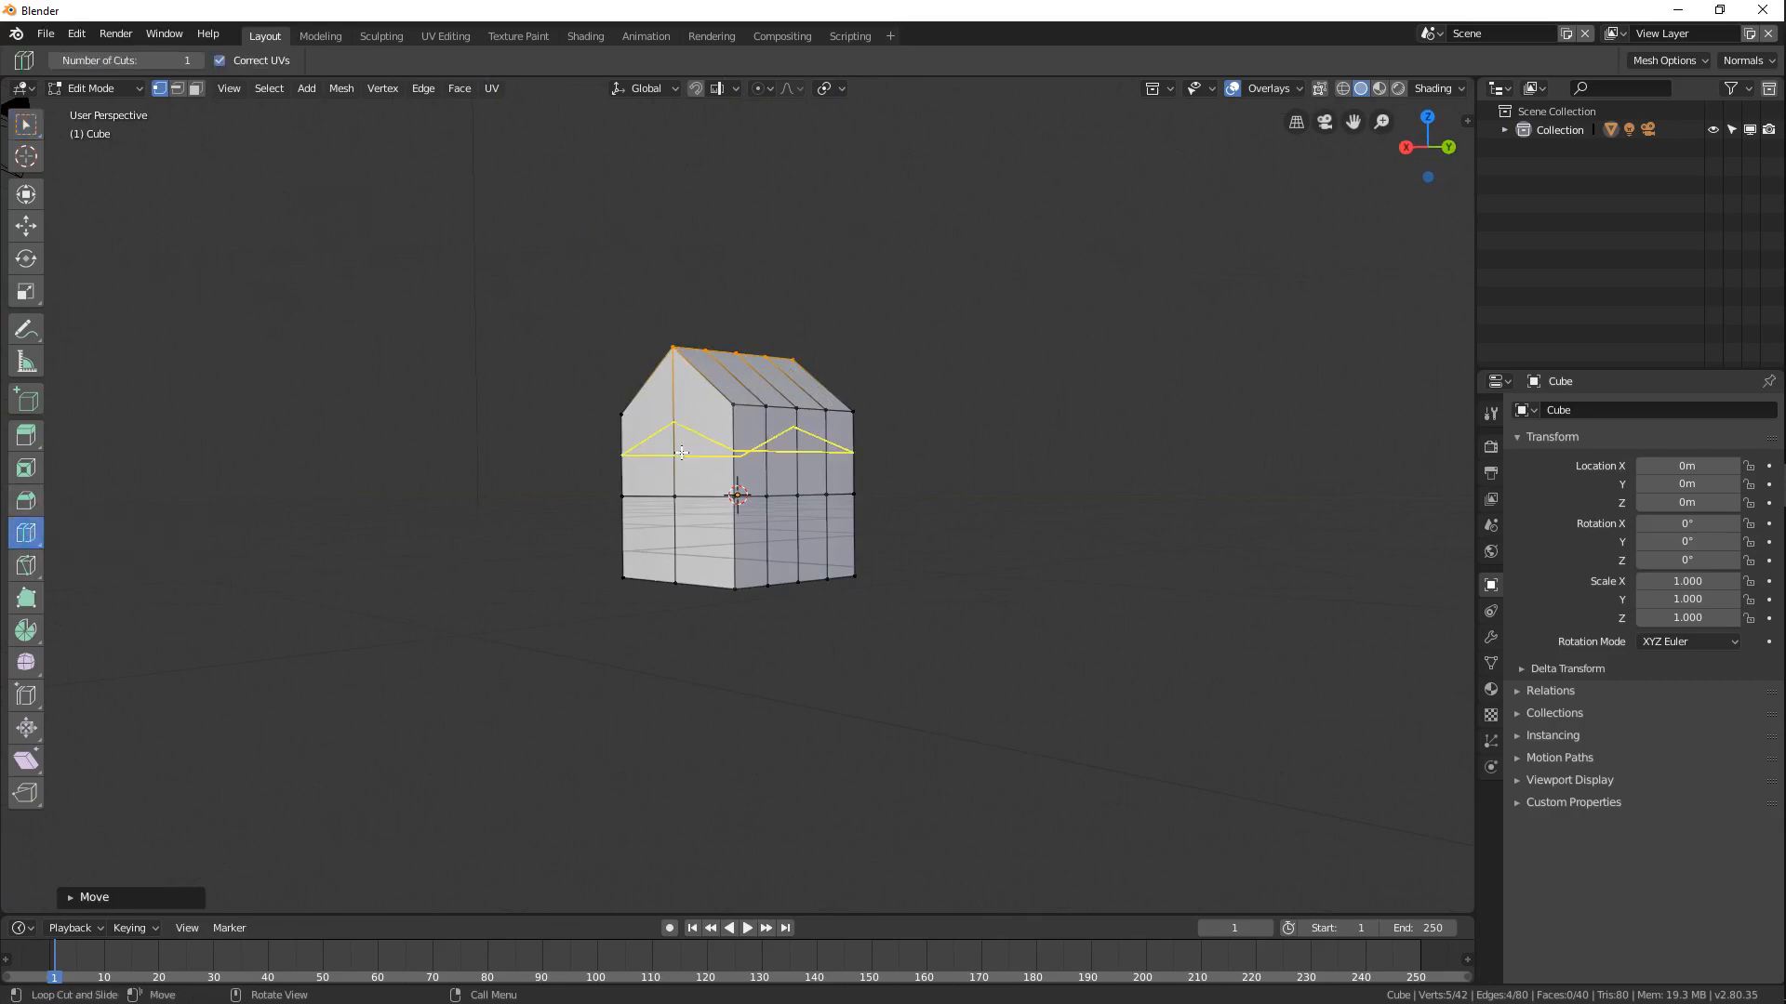
pyautogui.moveTo(730, 465); pyautogui.dragTo(806, 472, button='middle')
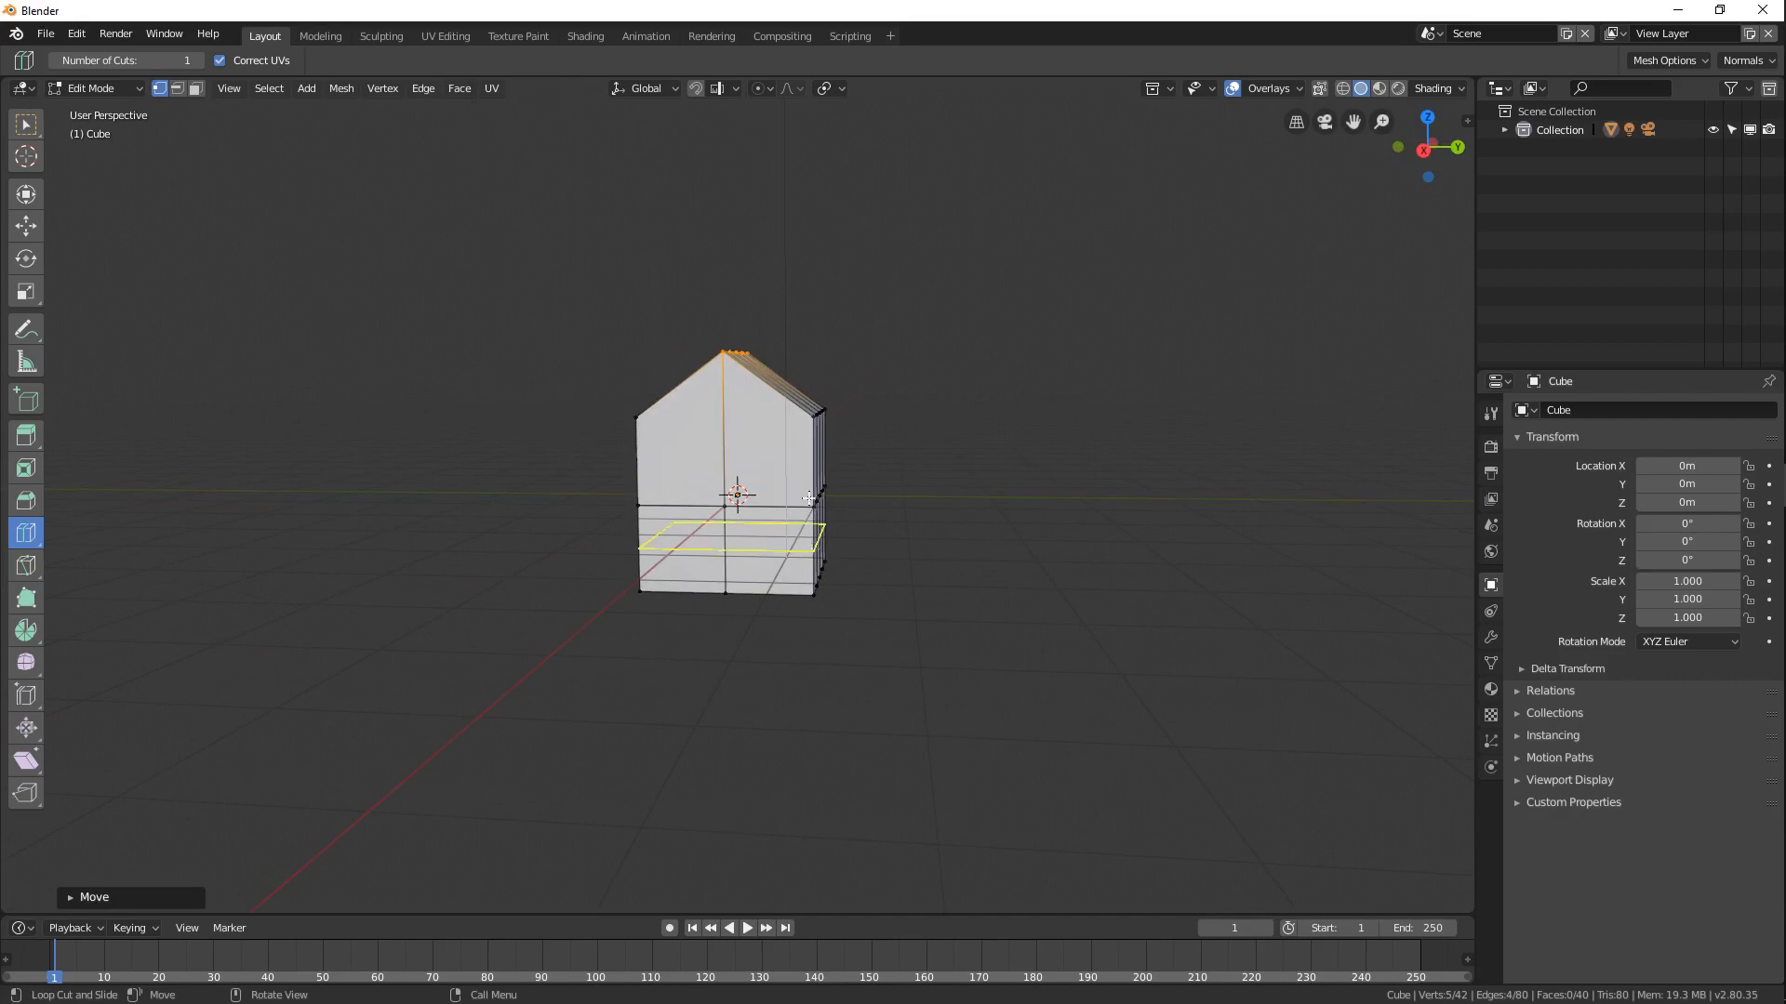
pyautogui.moveTo(806, 461); pyautogui.dragTo(790, 437, button='middle')
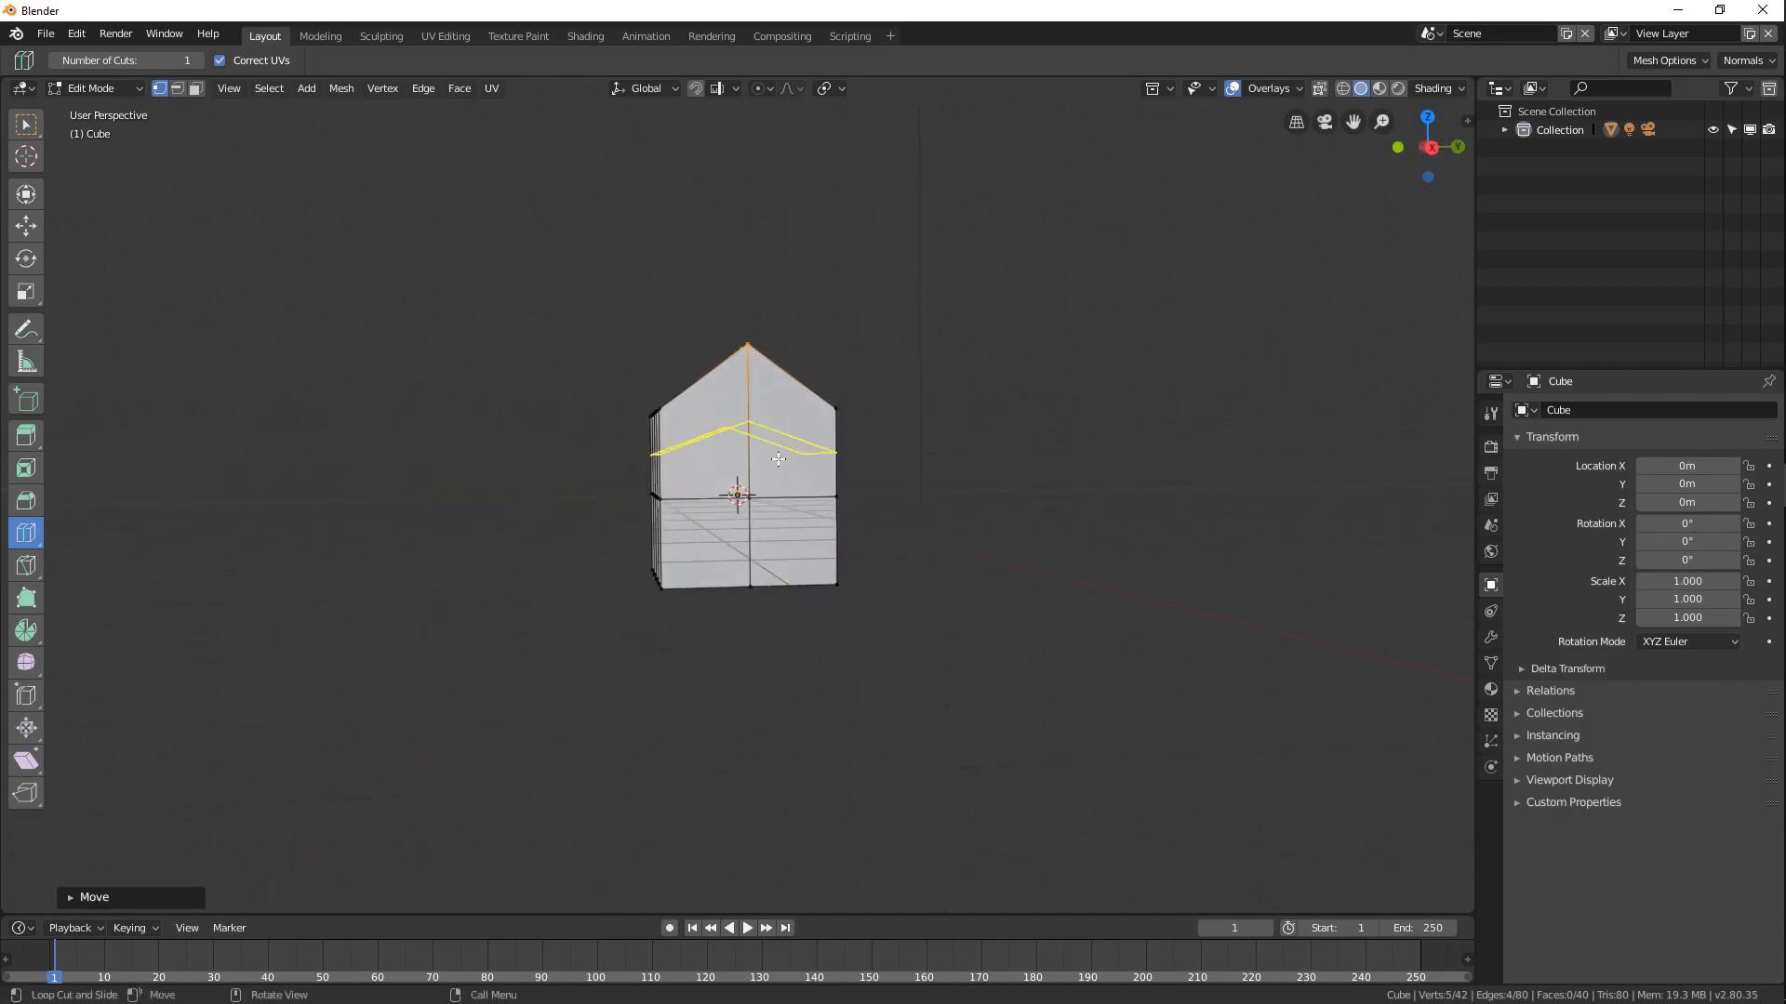
pyautogui.click(831, 453)
# Flatten the peaked upper-wall edge loop by scaling it down along the Z axis.
pyautogui.moveTo(1100, 399); pyautogui.dragTo(707, 447, button='middle')
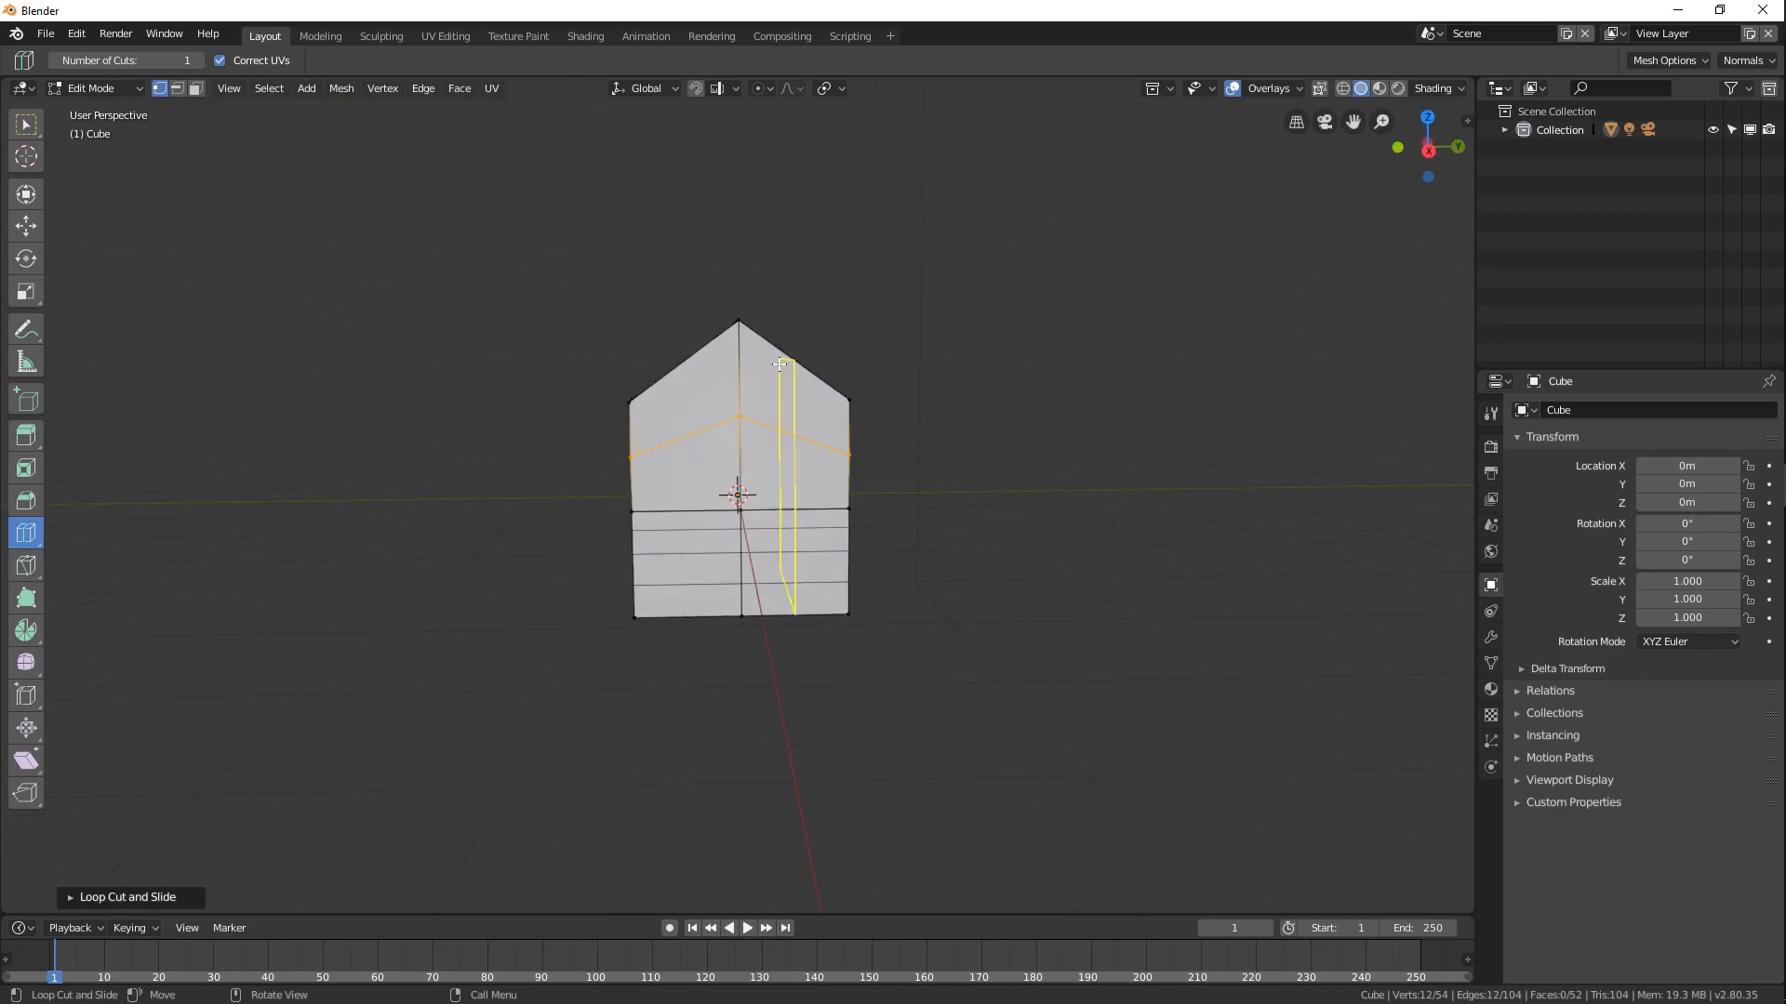
pyautogui.moveTo(828, 449)
pyautogui.mouseDown(button='middle')
pyautogui.moveTo(874, 455)
pyautogui.moveTo(774, 465)
pyautogui.moveTo(968, 450)
pyautogui.moveTo(808, 464)
pyautogui.mouseUp(button='middle')
pyautogui.press('s')
pyautogui.press('z')
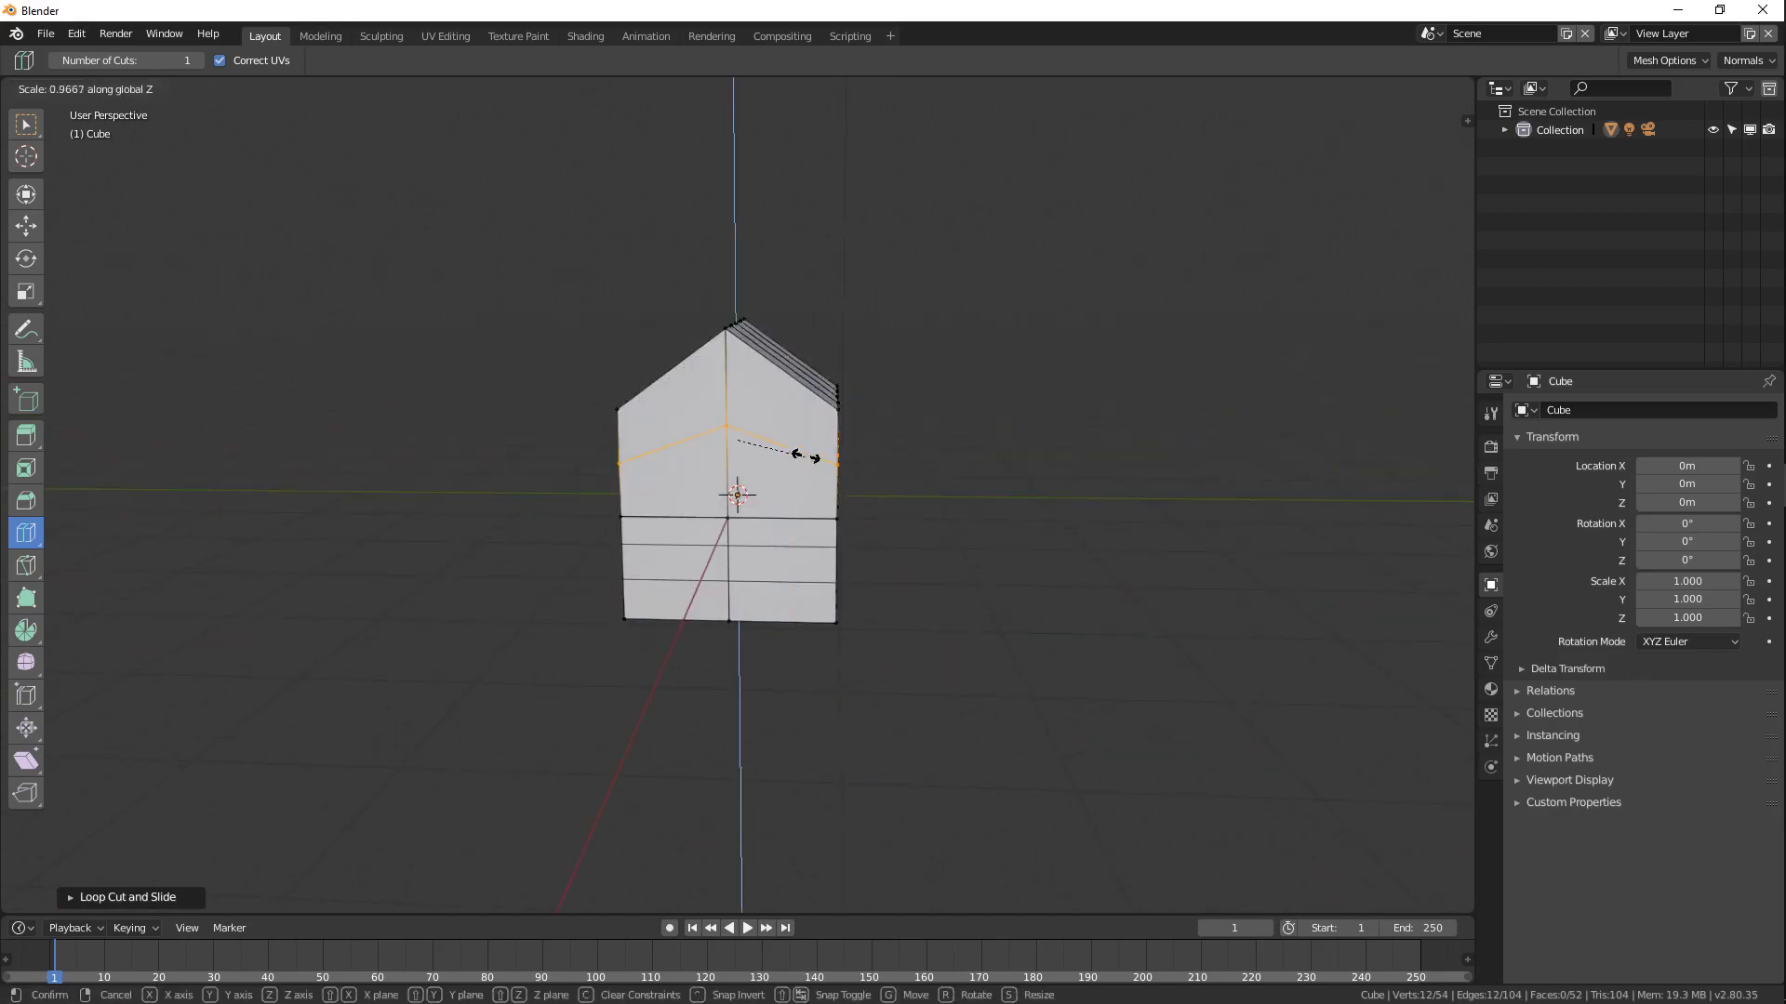
pyautogui.click(734, 444)
# Add a vertical loop cut through the middle of each half of the gable, on both sides of the ridge.
pyautogui.moveTo(877, 458); pyautogui.dragTo(716, 544, button='middle')
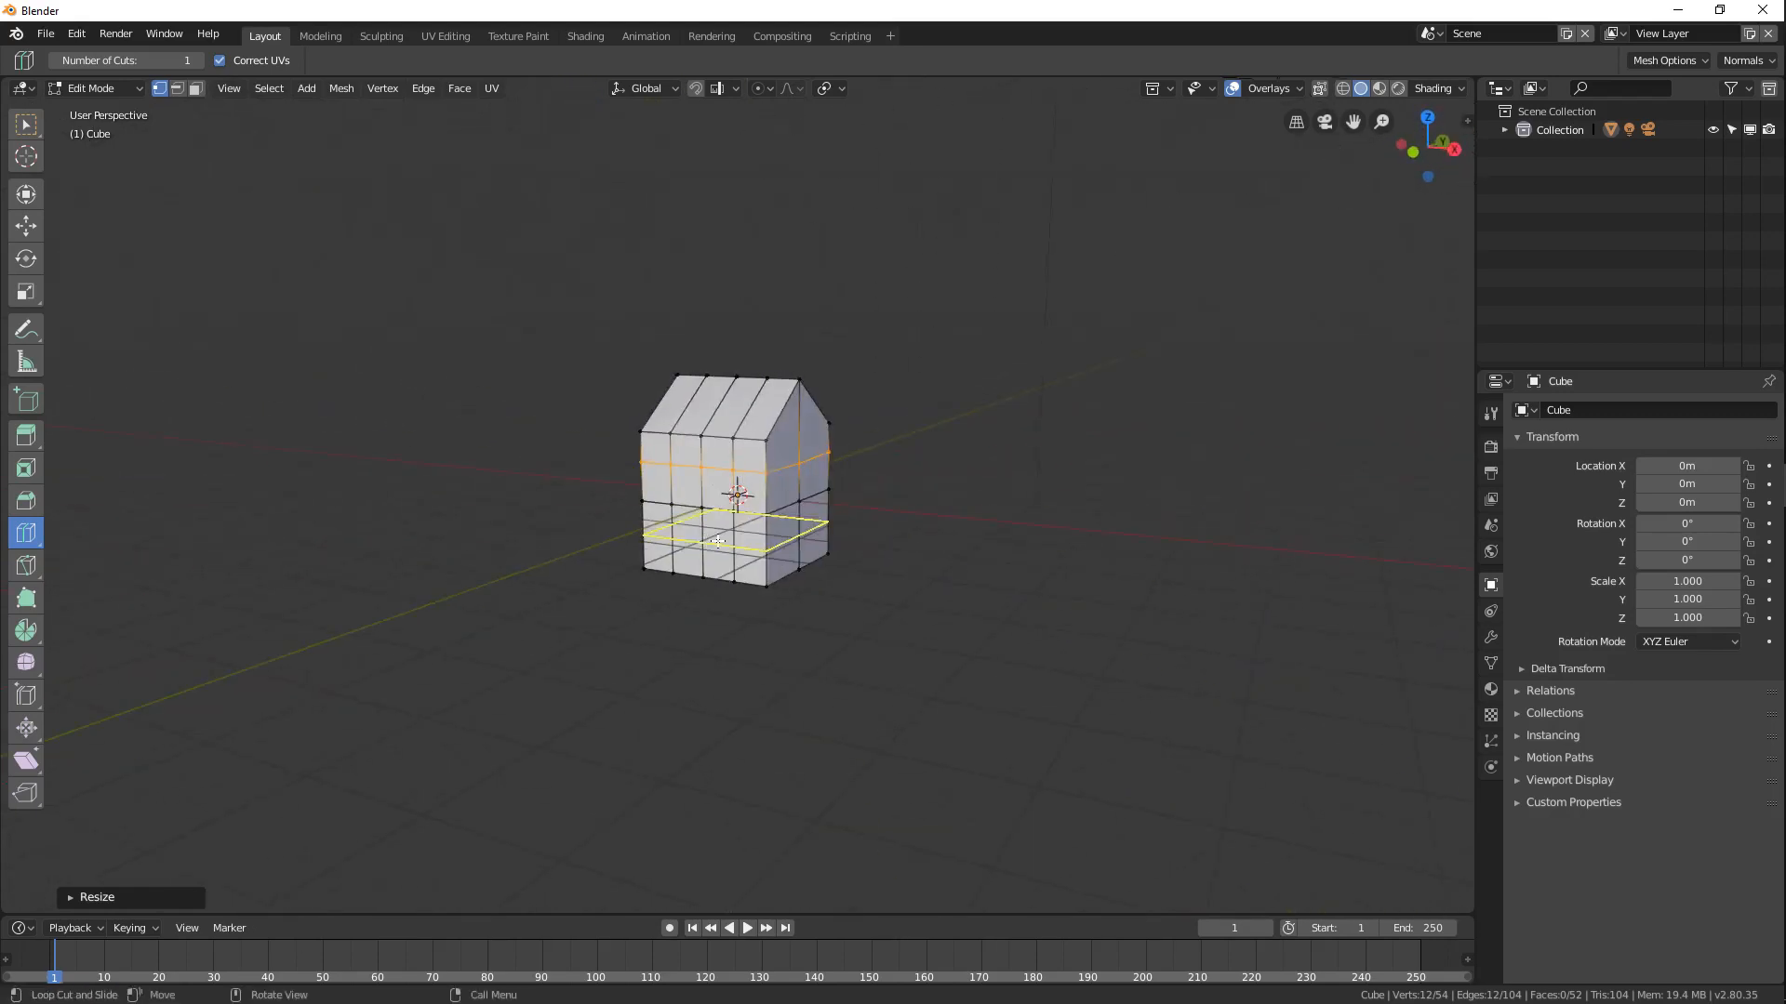
pyautogui.moveTo(996, 549); pyautogui.dragTo(811, 521, button='middle')
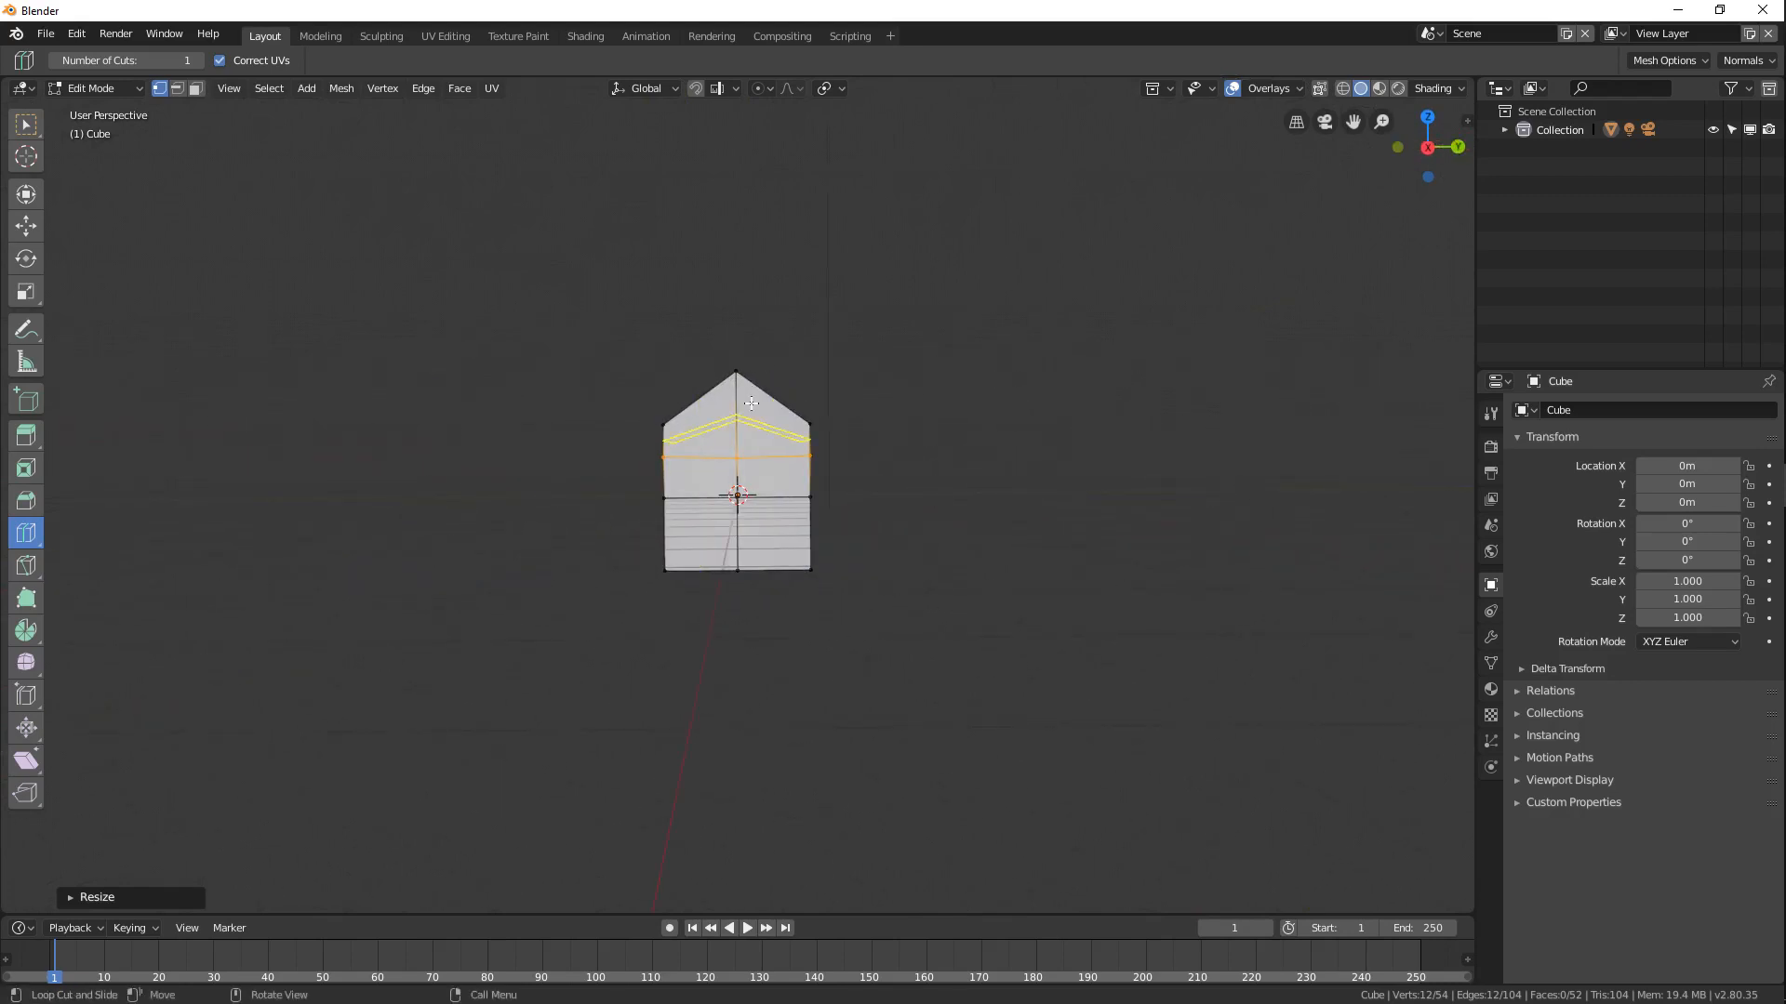
pyautogui.click(698, 459)
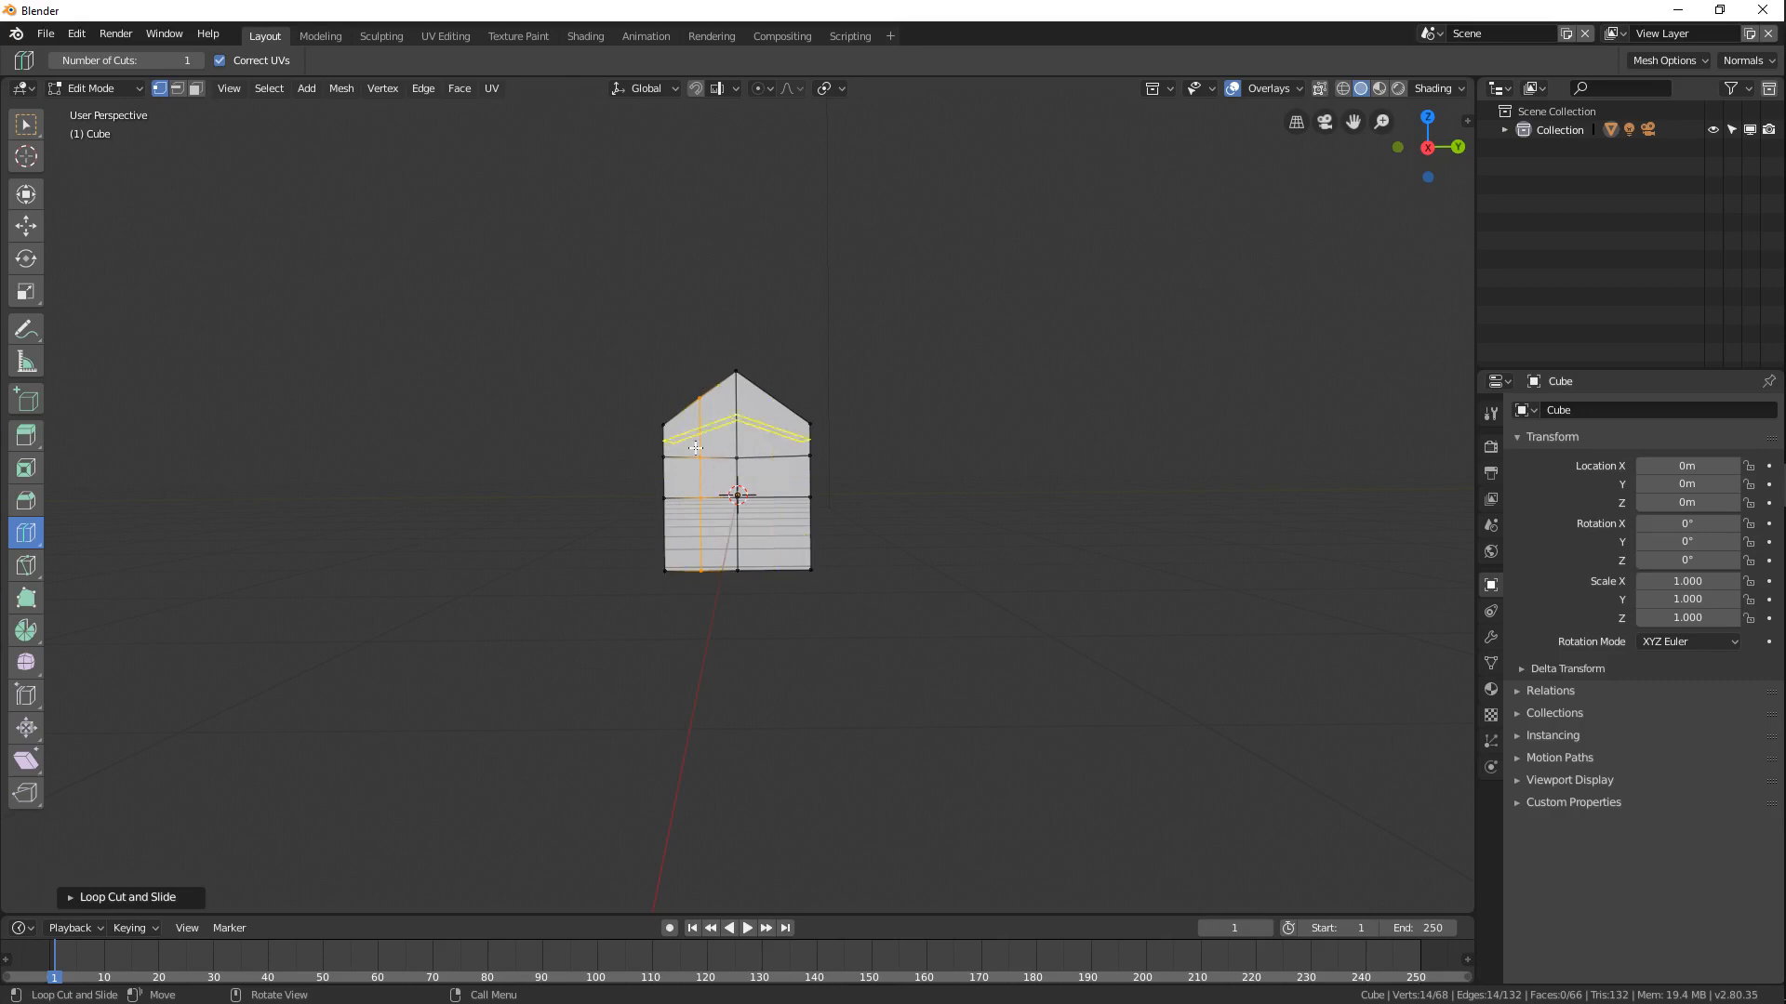
pyautogui.click(775, 468)
# Set the number of cuts to 3 for the last loop cut and inspect the evenly spaced loops.
pyautogui.moveTo(831, 353); pyautogui.dragTo(491, 609, button='middle')
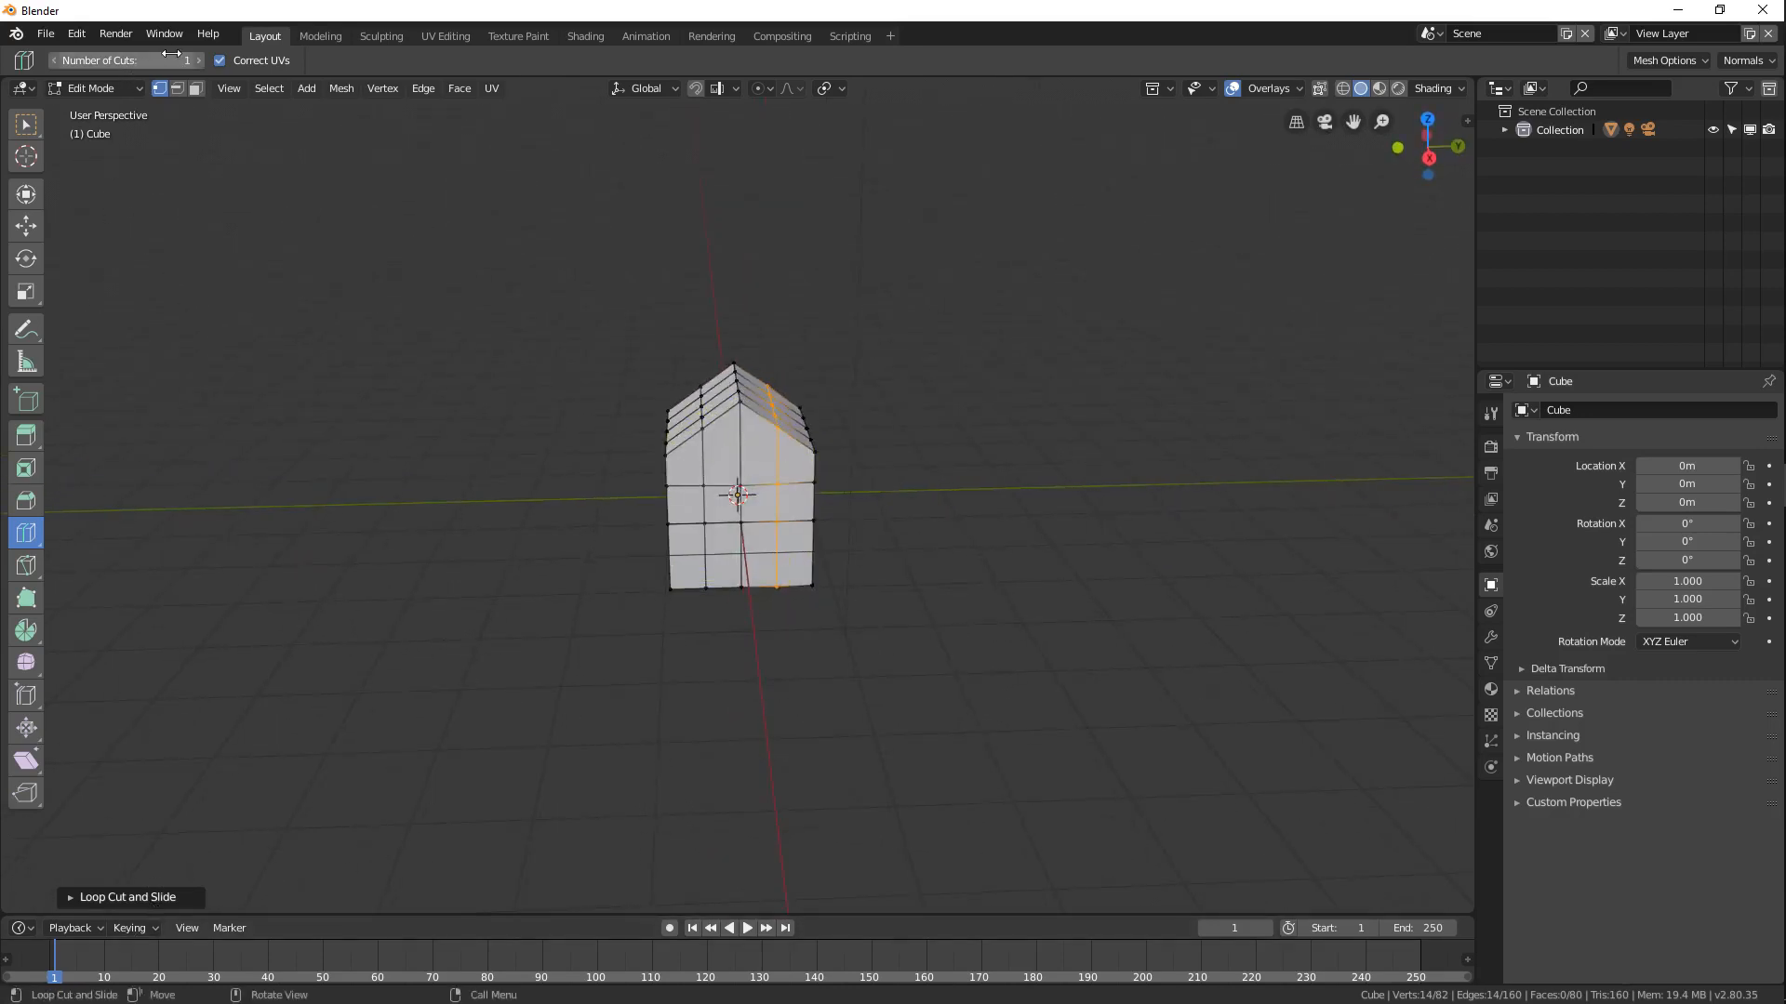
pyautogui.click(141, 900)
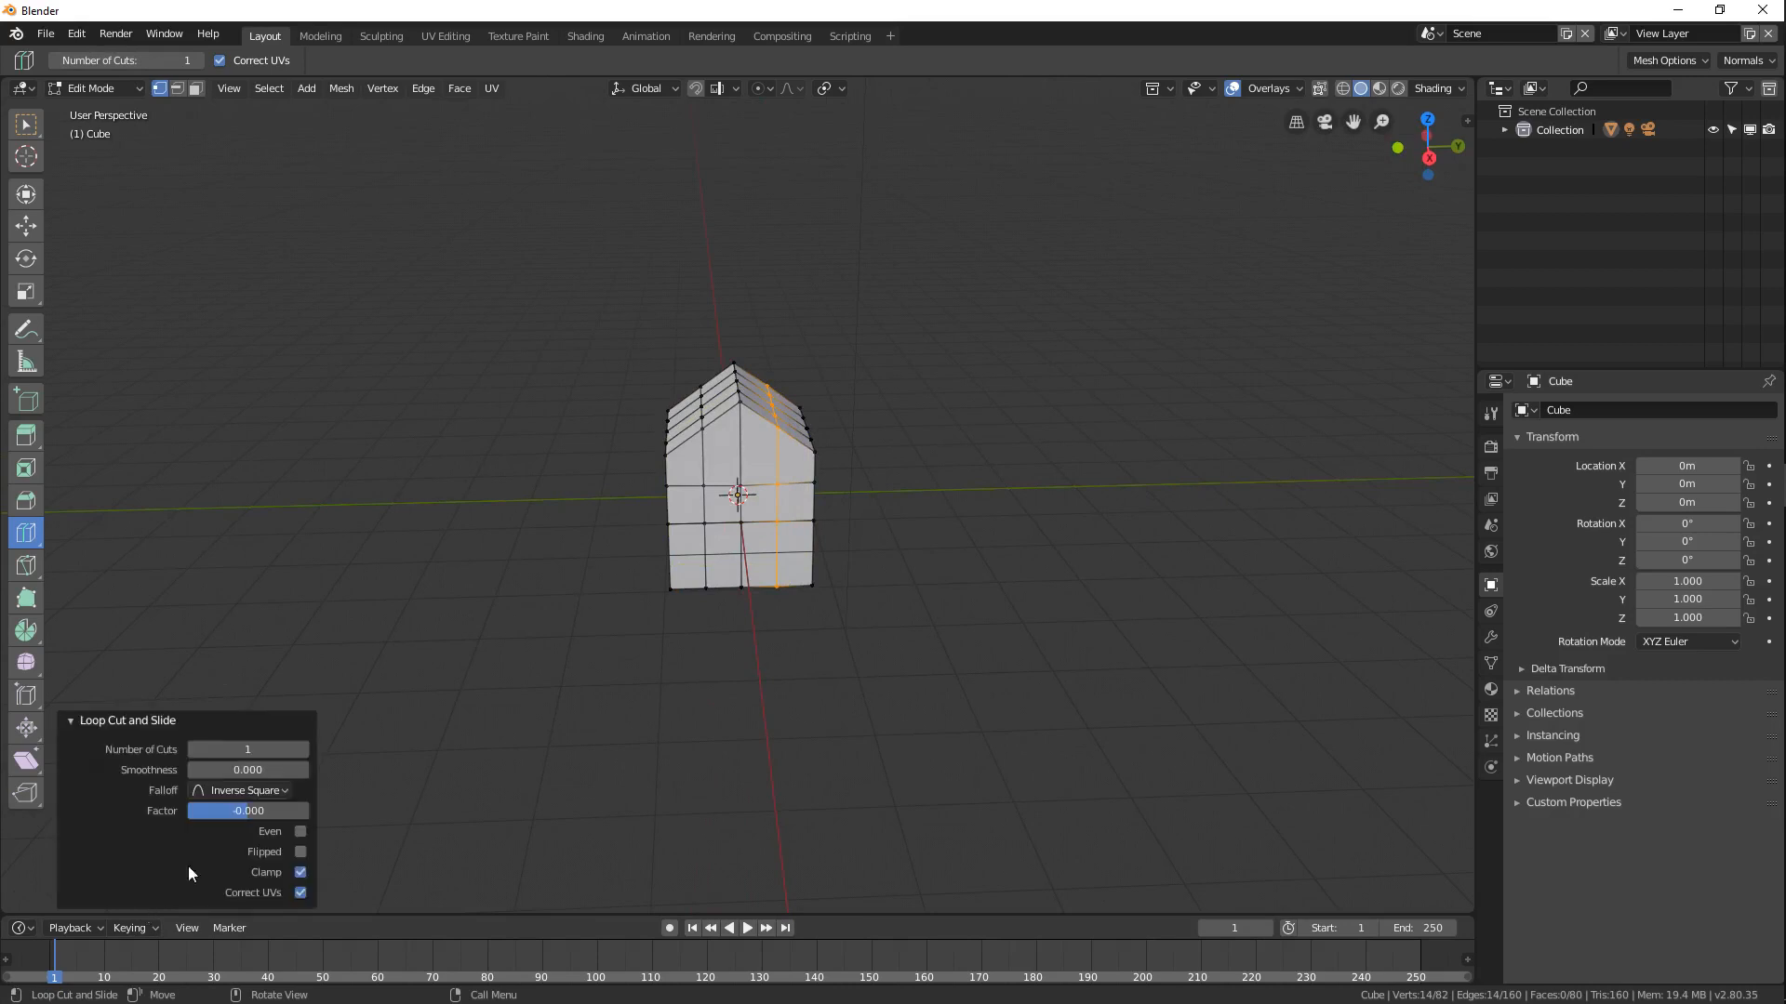
pyautogui.click(303, 750)
pyautogui.click(303, 750)
pyautogui.moveTo(739, 735); pyautogui.dragTo(805, 678, button='middle')
pyautogui.moveTo(1057, 678); pyautogui.dragTo(592, 680, button='middle')
pyautogui.moveTo(806, 635); pyautogui.dragTo(739, 474, button='middle')
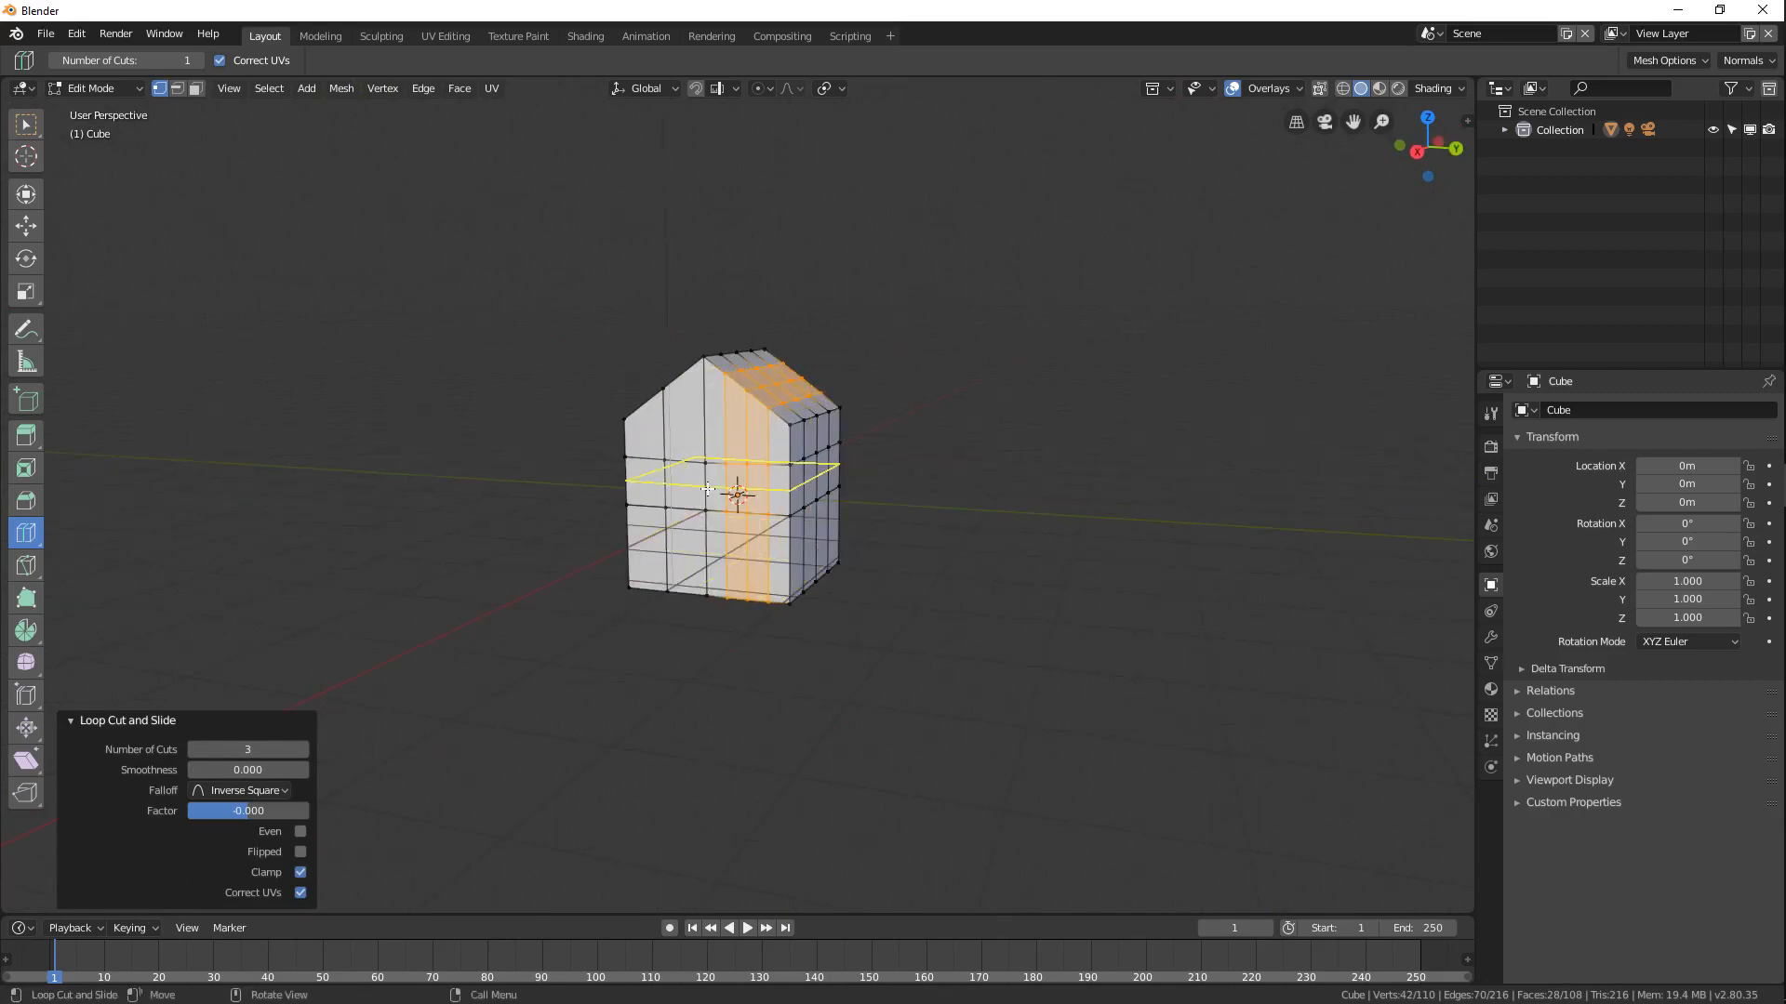
pyautogui.moveTo(531, 533); pyautogui.dragTo(617, 511, button='middle')
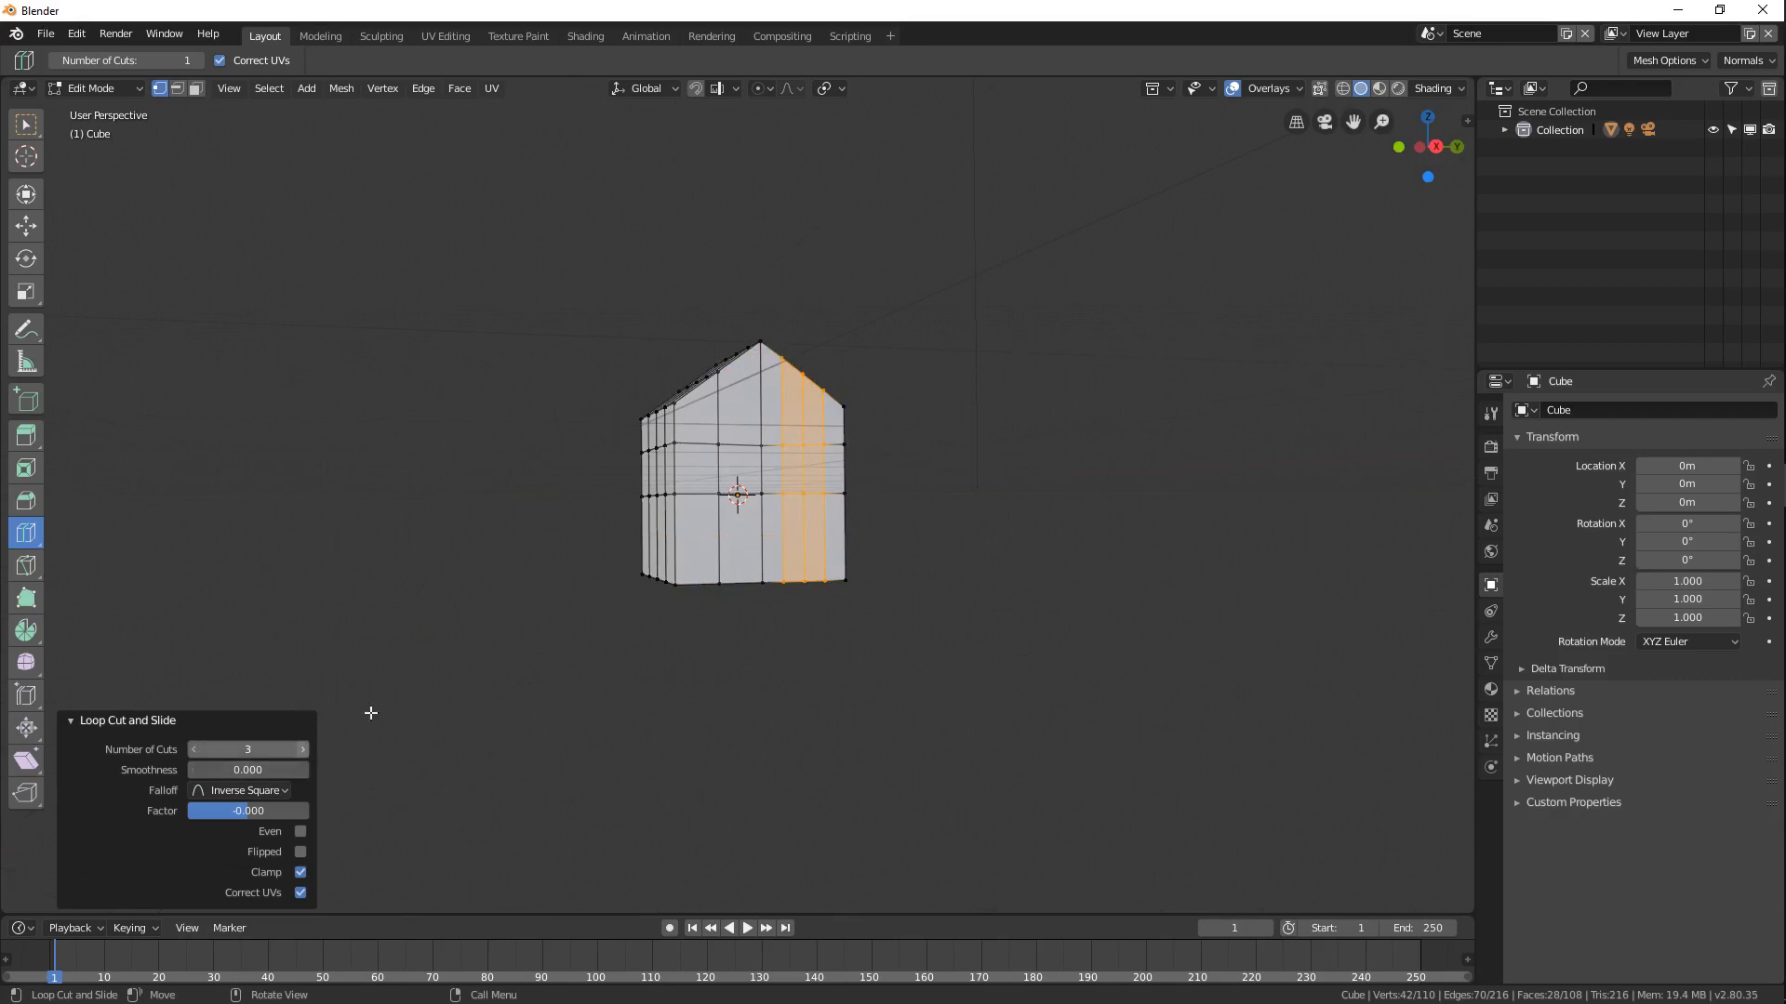
pyautogui.moveTo(708, 530); pyautogui.dragTo(477, 713, button='middle')
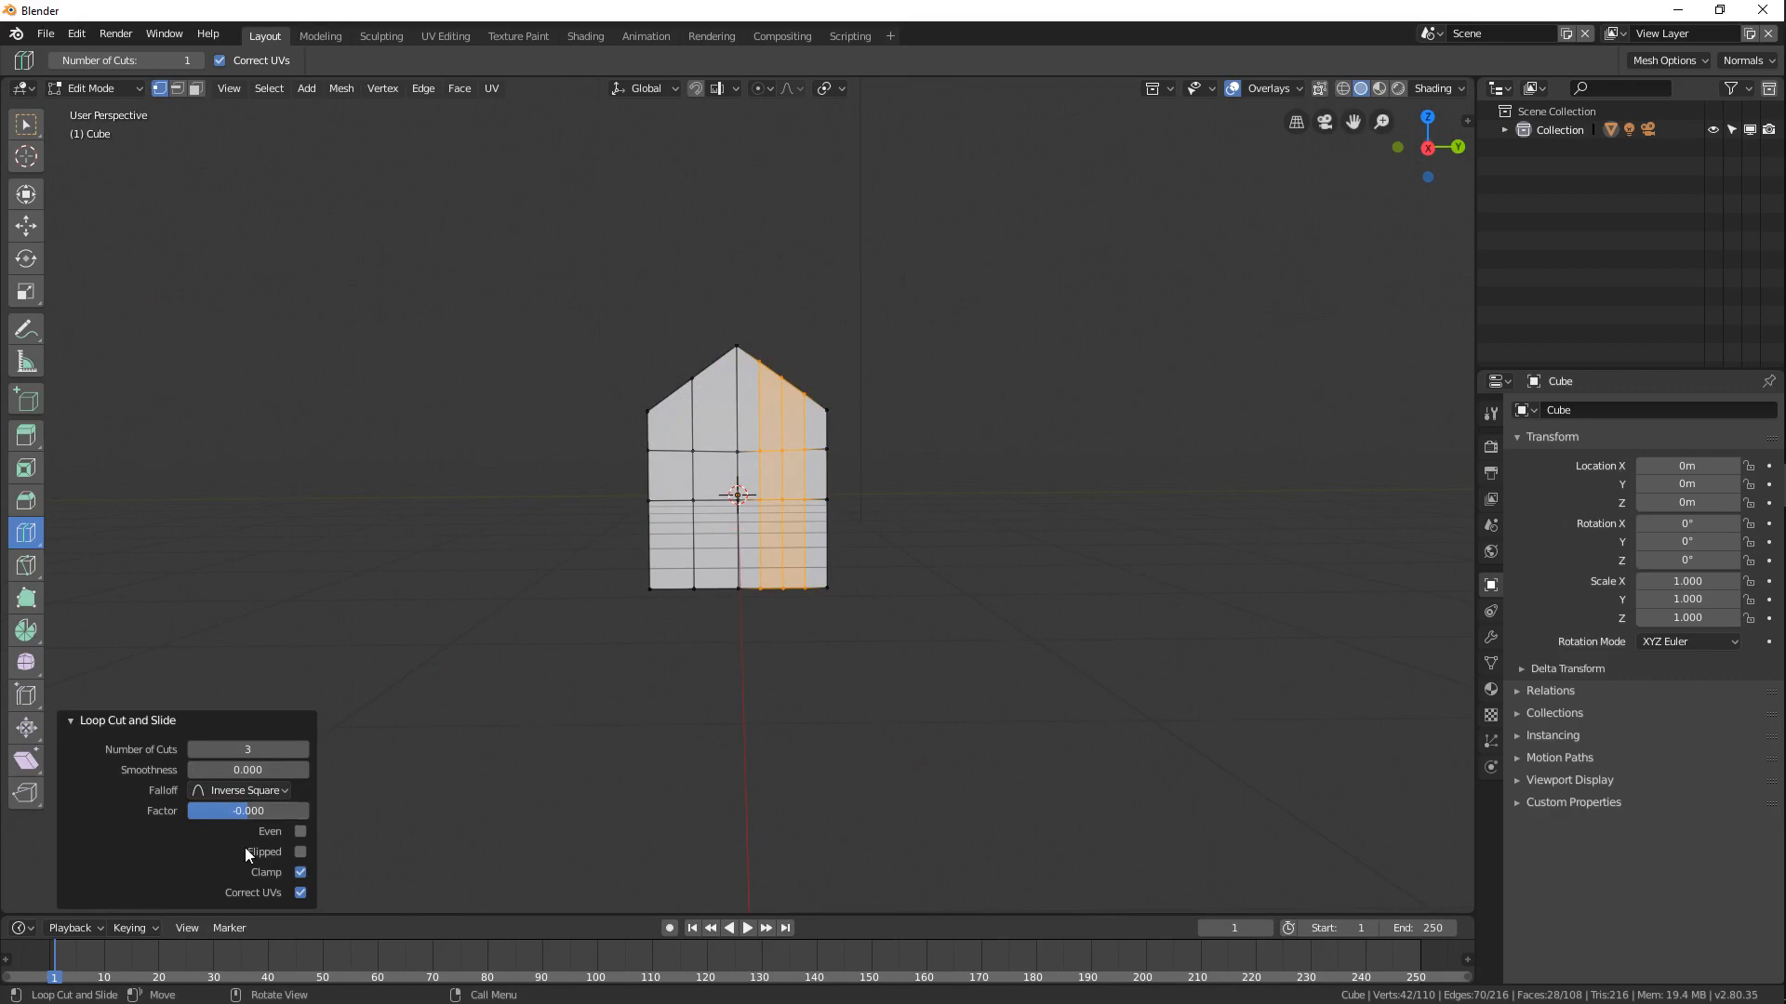
# Cut a roughly horizontal line around the lower walls of the house with the Knife tool.
pyautogui.click(232, 791)
pyautogui.moveTo(979, 496); pyautogui.dragTo(1017, 511, button='middle')
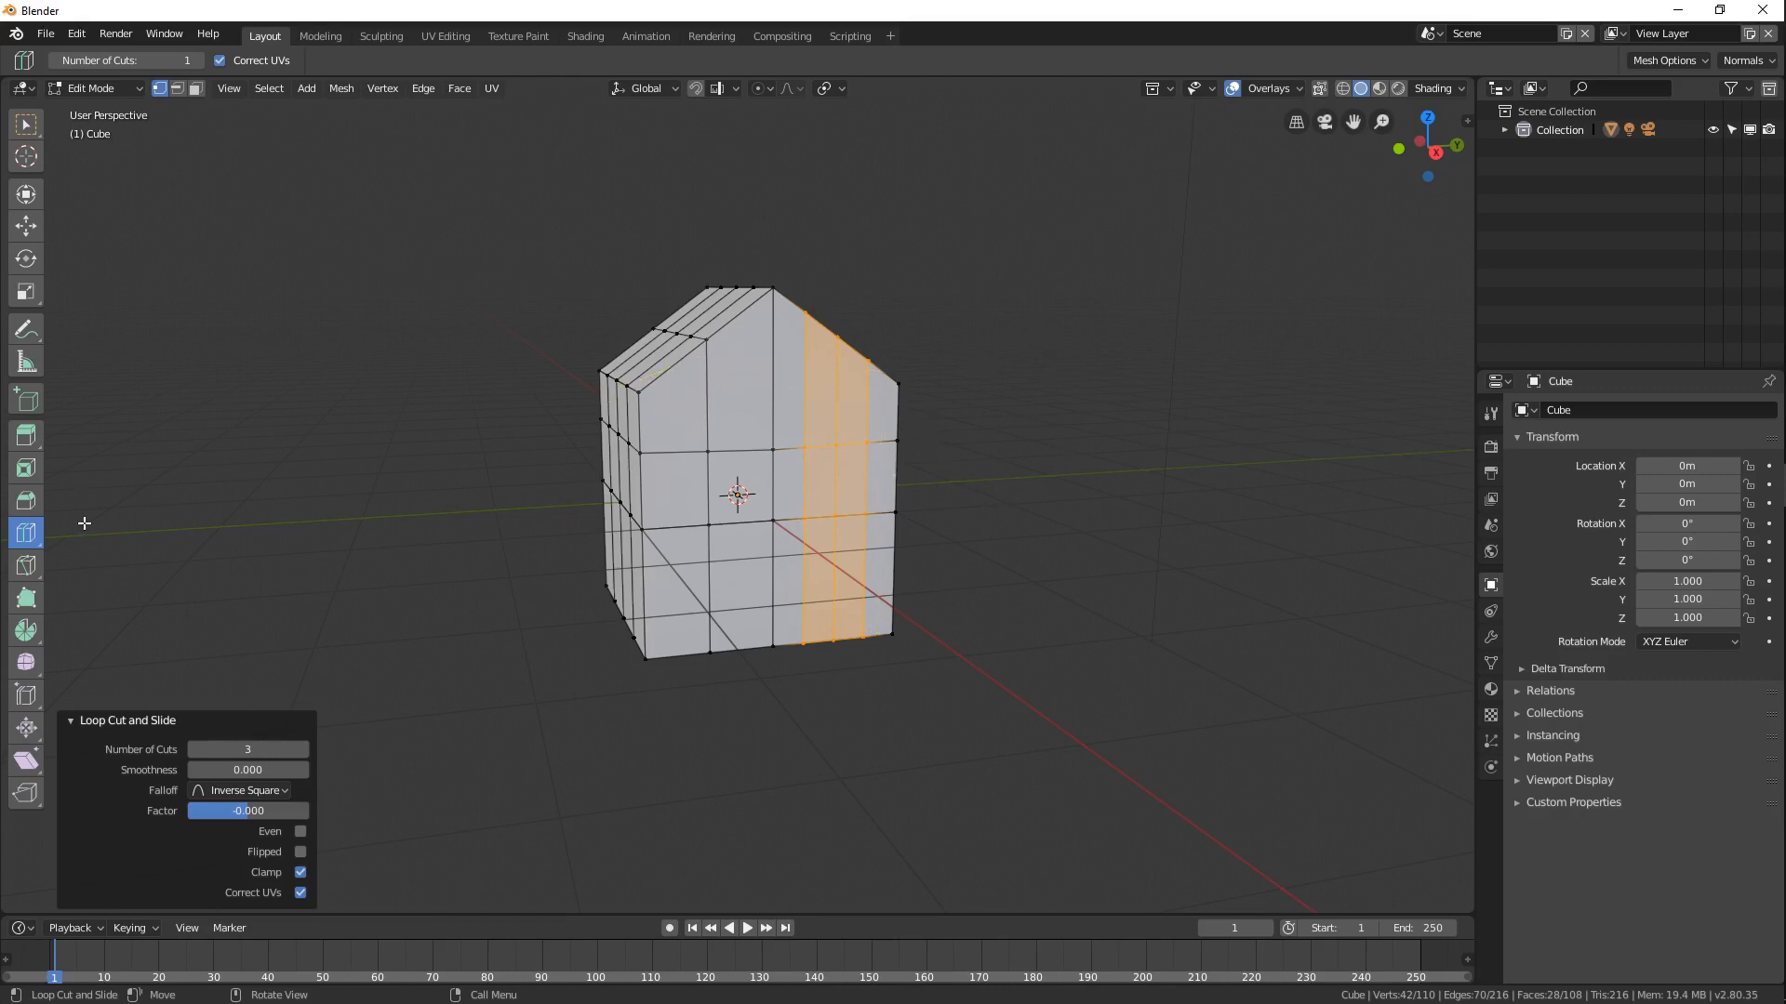
pyautogui.click(26, 565)
pyautogui.moveTo(1089, 627)
pyautogui.mouseDown(button='middle')
pyautogui.moveTo(925, 590)
pyautogui.moveTo(1101, 626)
pyautogui.moveTo(1060, 642)
pyautogui.mouseUp(button='middle')
pyautogui.click(626, 559)
pyautogui.moveTo(1003, 529); pyautogui.dragTo(750, 545, button='middle')
pyautogui.click(880, 537)
pyautogui.moveTo(972, 535); pyautogui.dragTo(684, 535, button='middle')
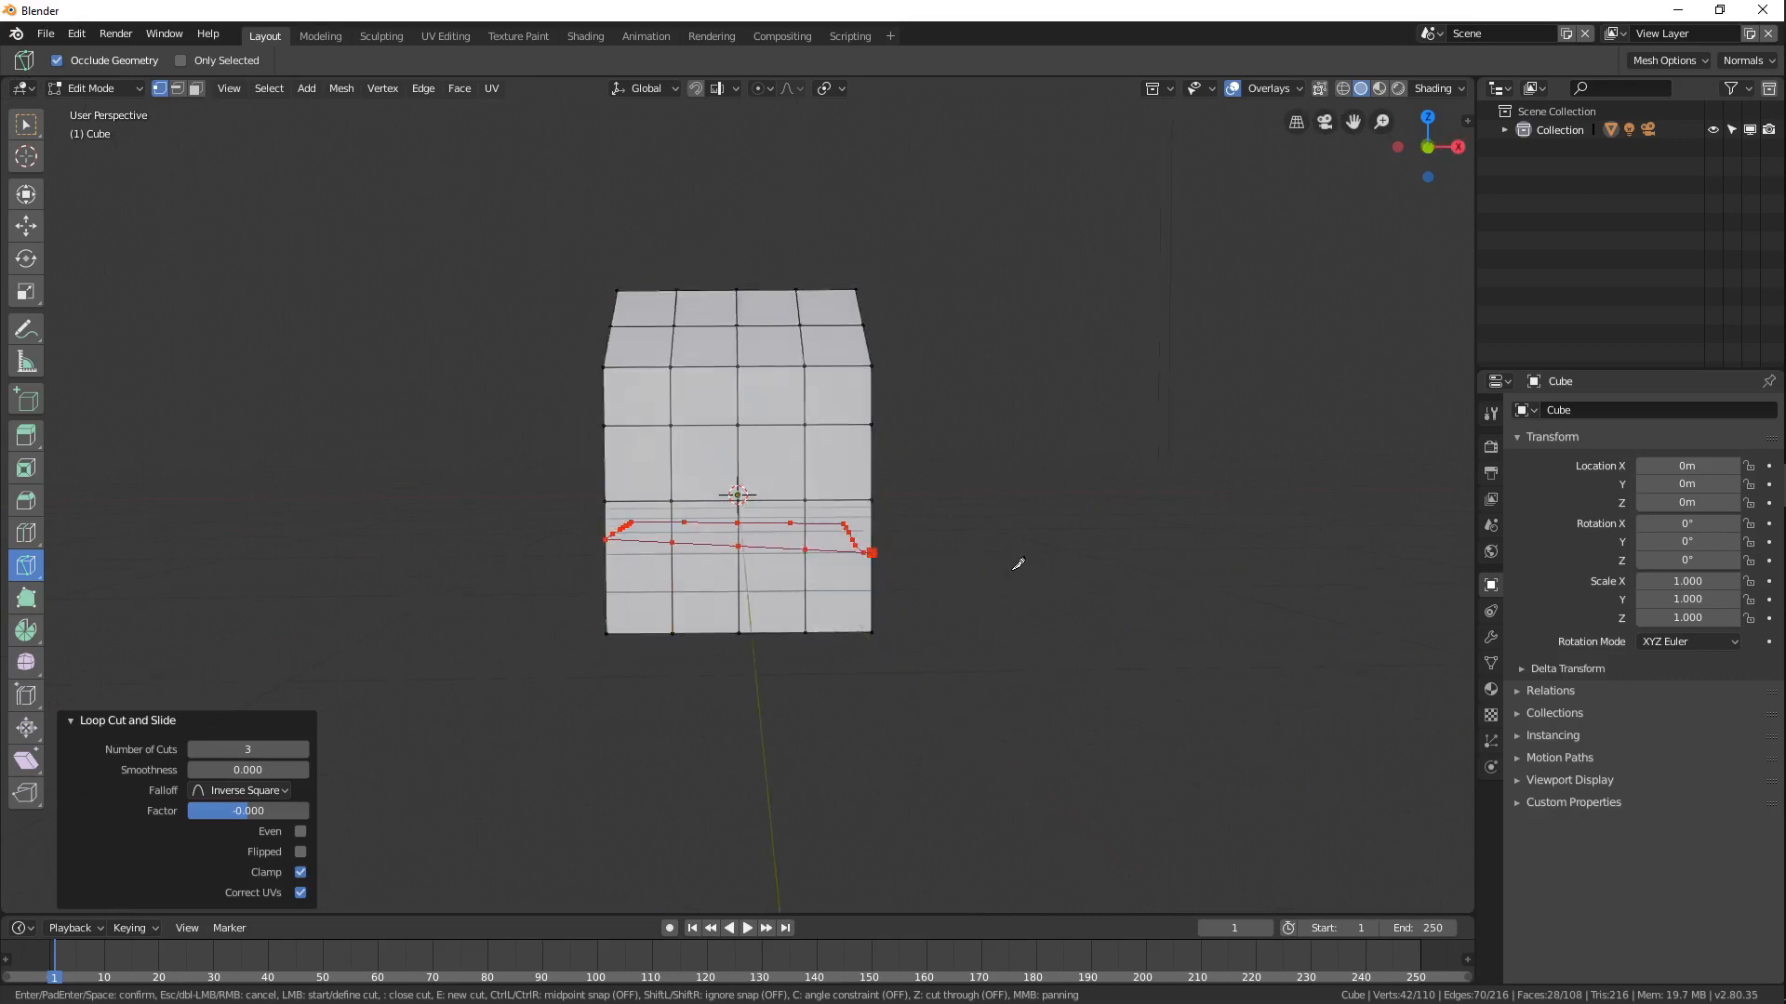
pyautogui.moveTo(1016, 558); pyautogui.dragTo(937, 550, button='middle')
pyautogui.press('Return')
# Knife-cut a diagonal line across the side wall from the upper eaves corner through the grid vertices to the opposite bottom corner.
pyautogui.moveTo(1188, 523); pyautogui.dragTo(1007, 497, button='middle')
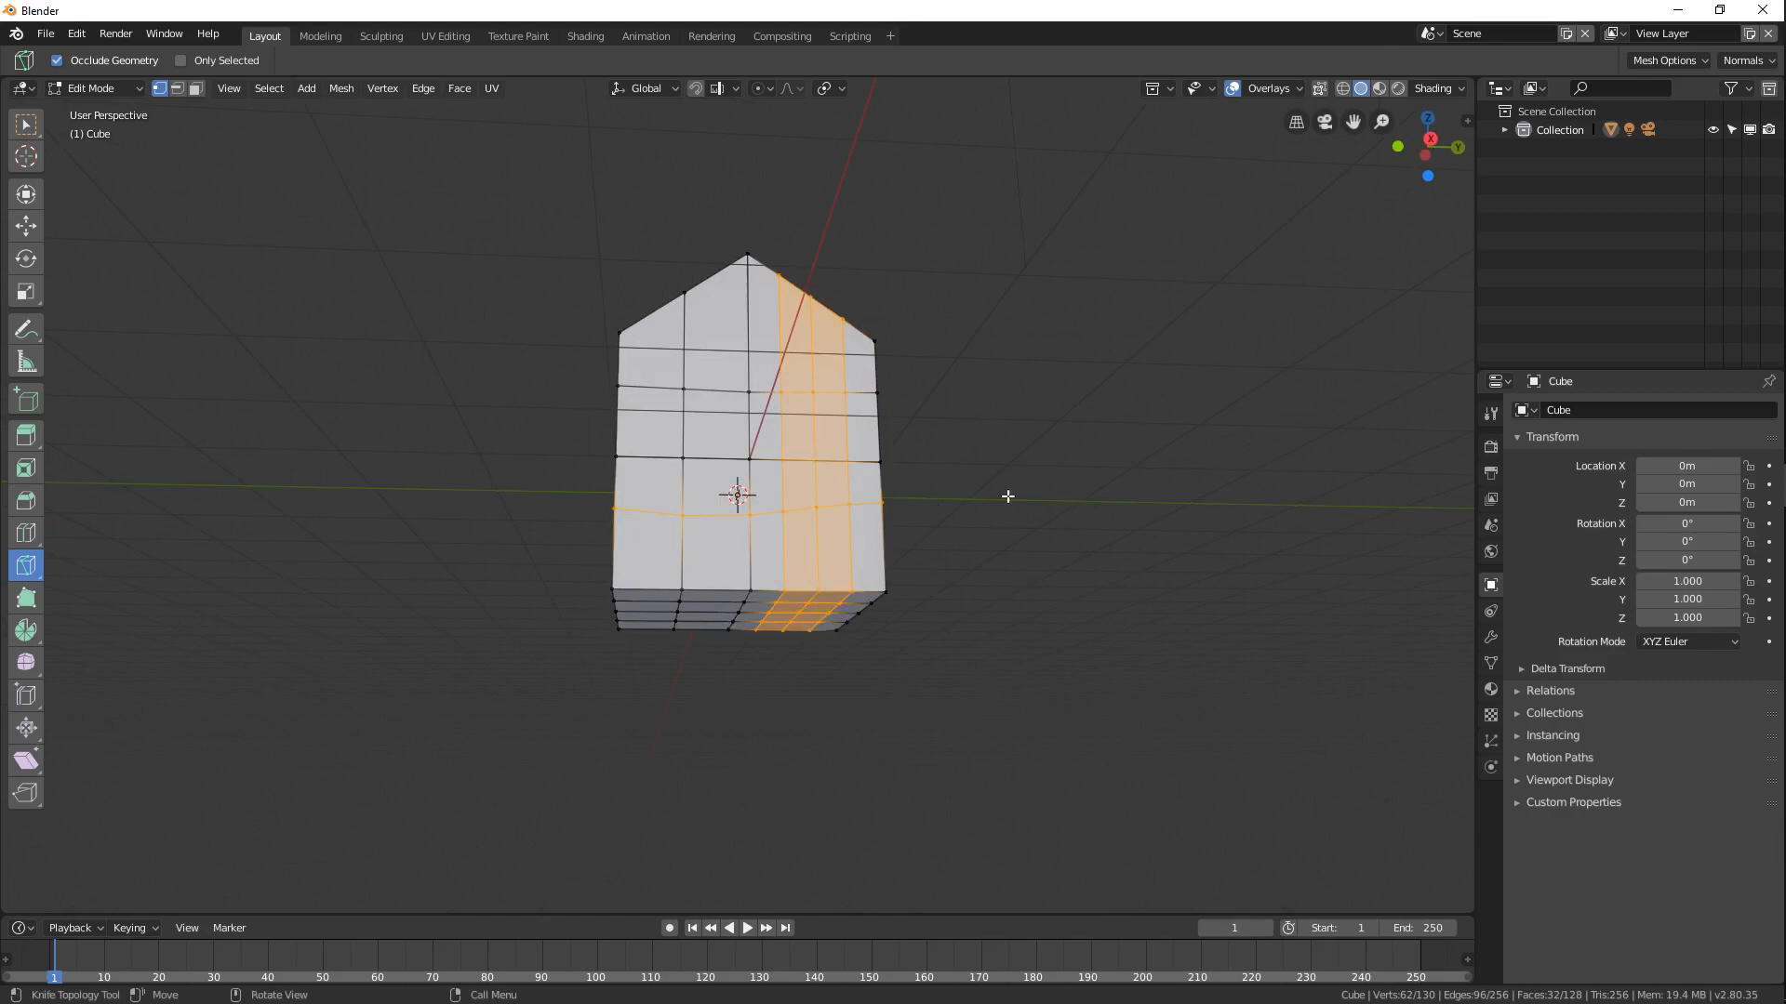
pyautogui.moveTo(610, 558); pyautogui.dragTo(647, 541, button='middle')
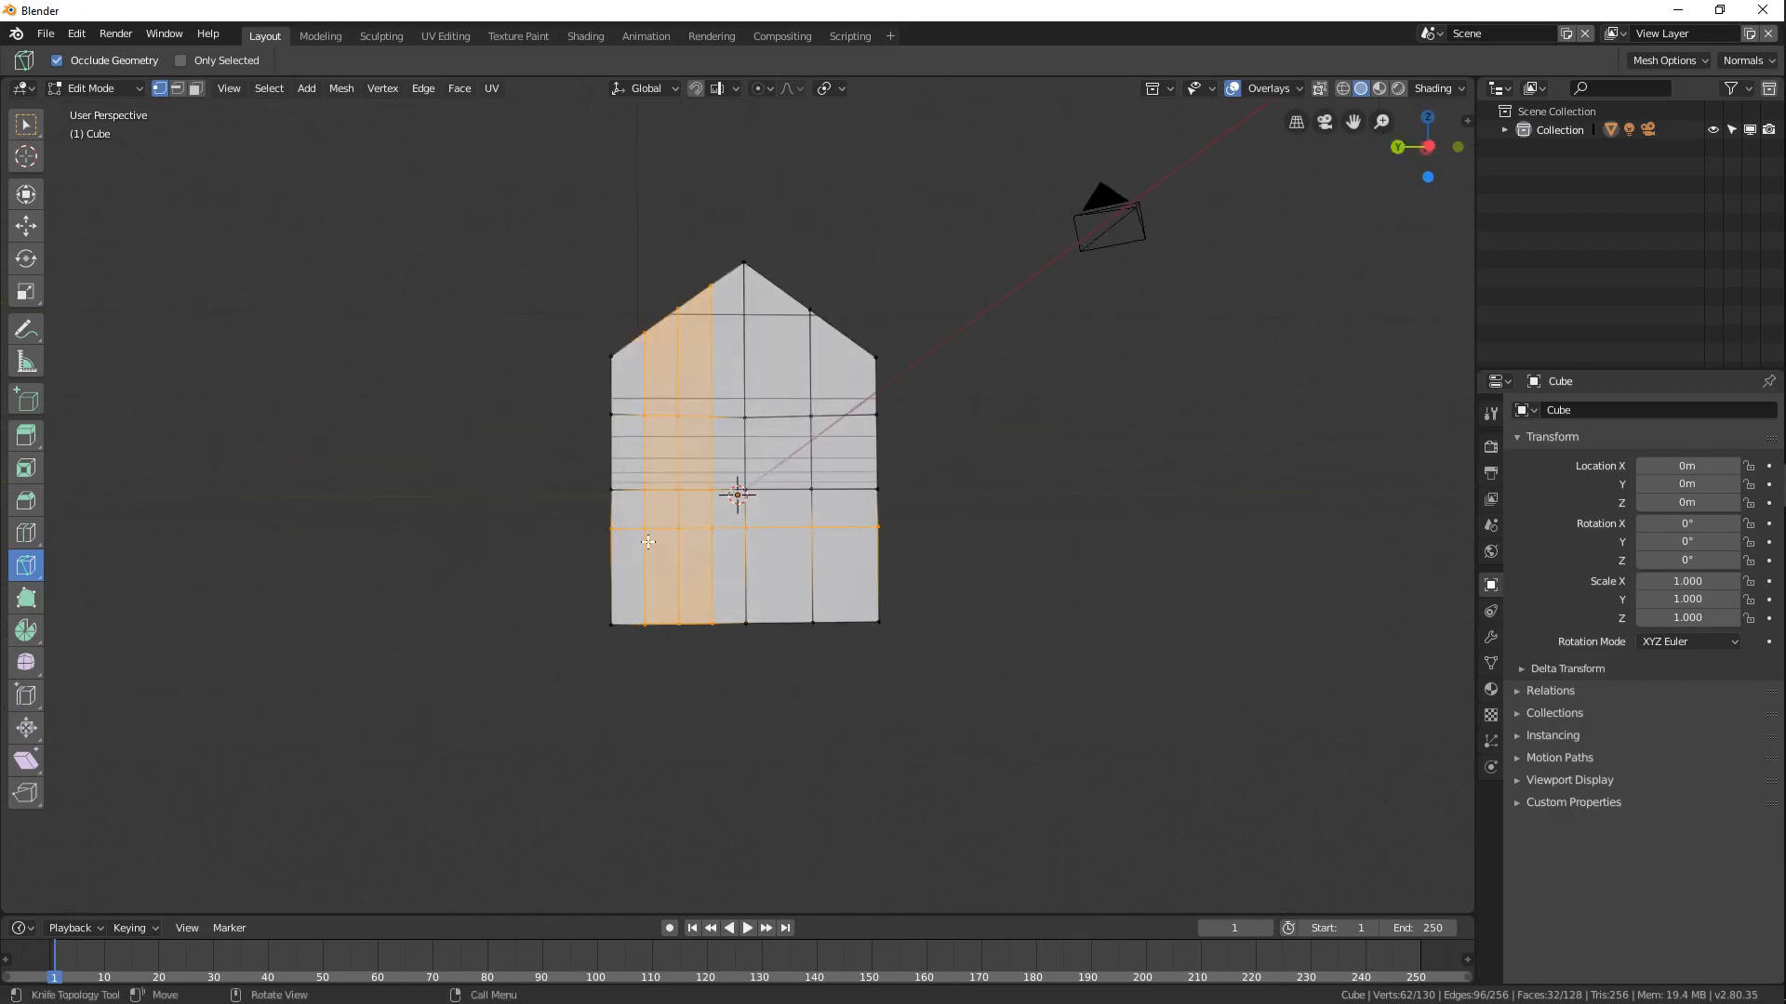
pyautogui.moveTo(459, 750); pyautogui.dragTo(1061, 552, button='middle')
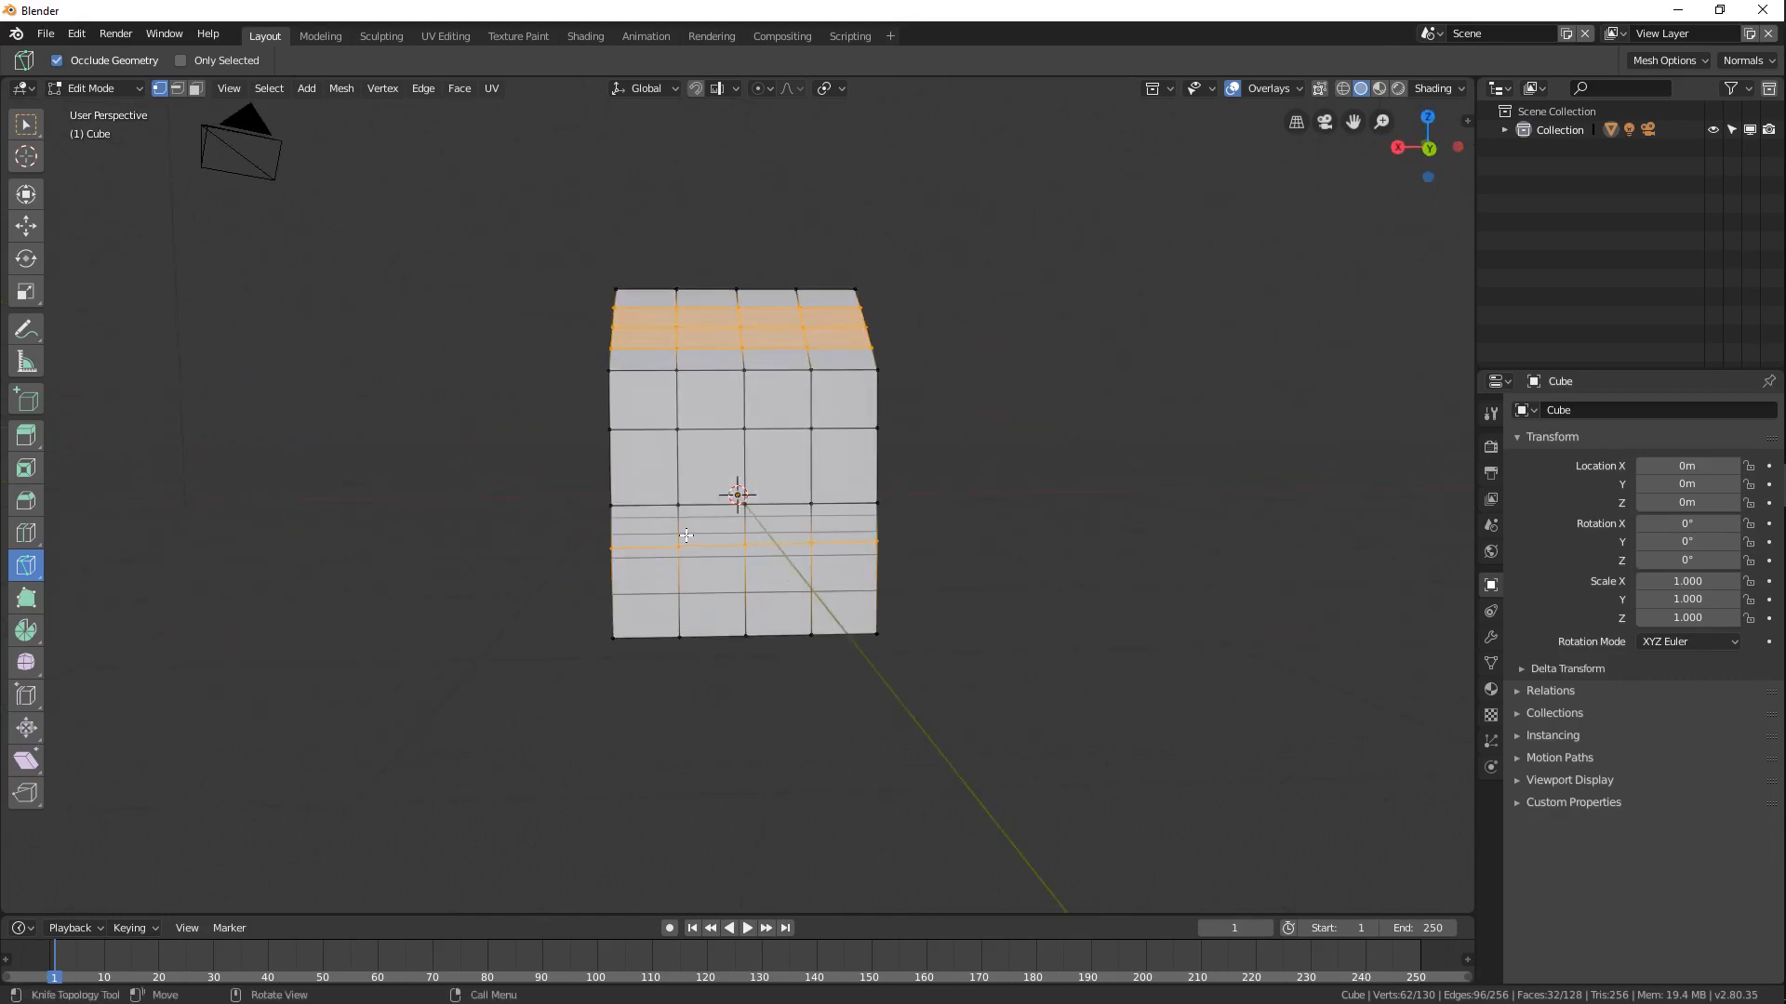
pyautogui.moveTo(847, 535); pyautogui.dragTo(825, 582, button='middle')
pyautogui.moveTo(630, 664); pyautogui.dragTo(584, 184, button='middle')
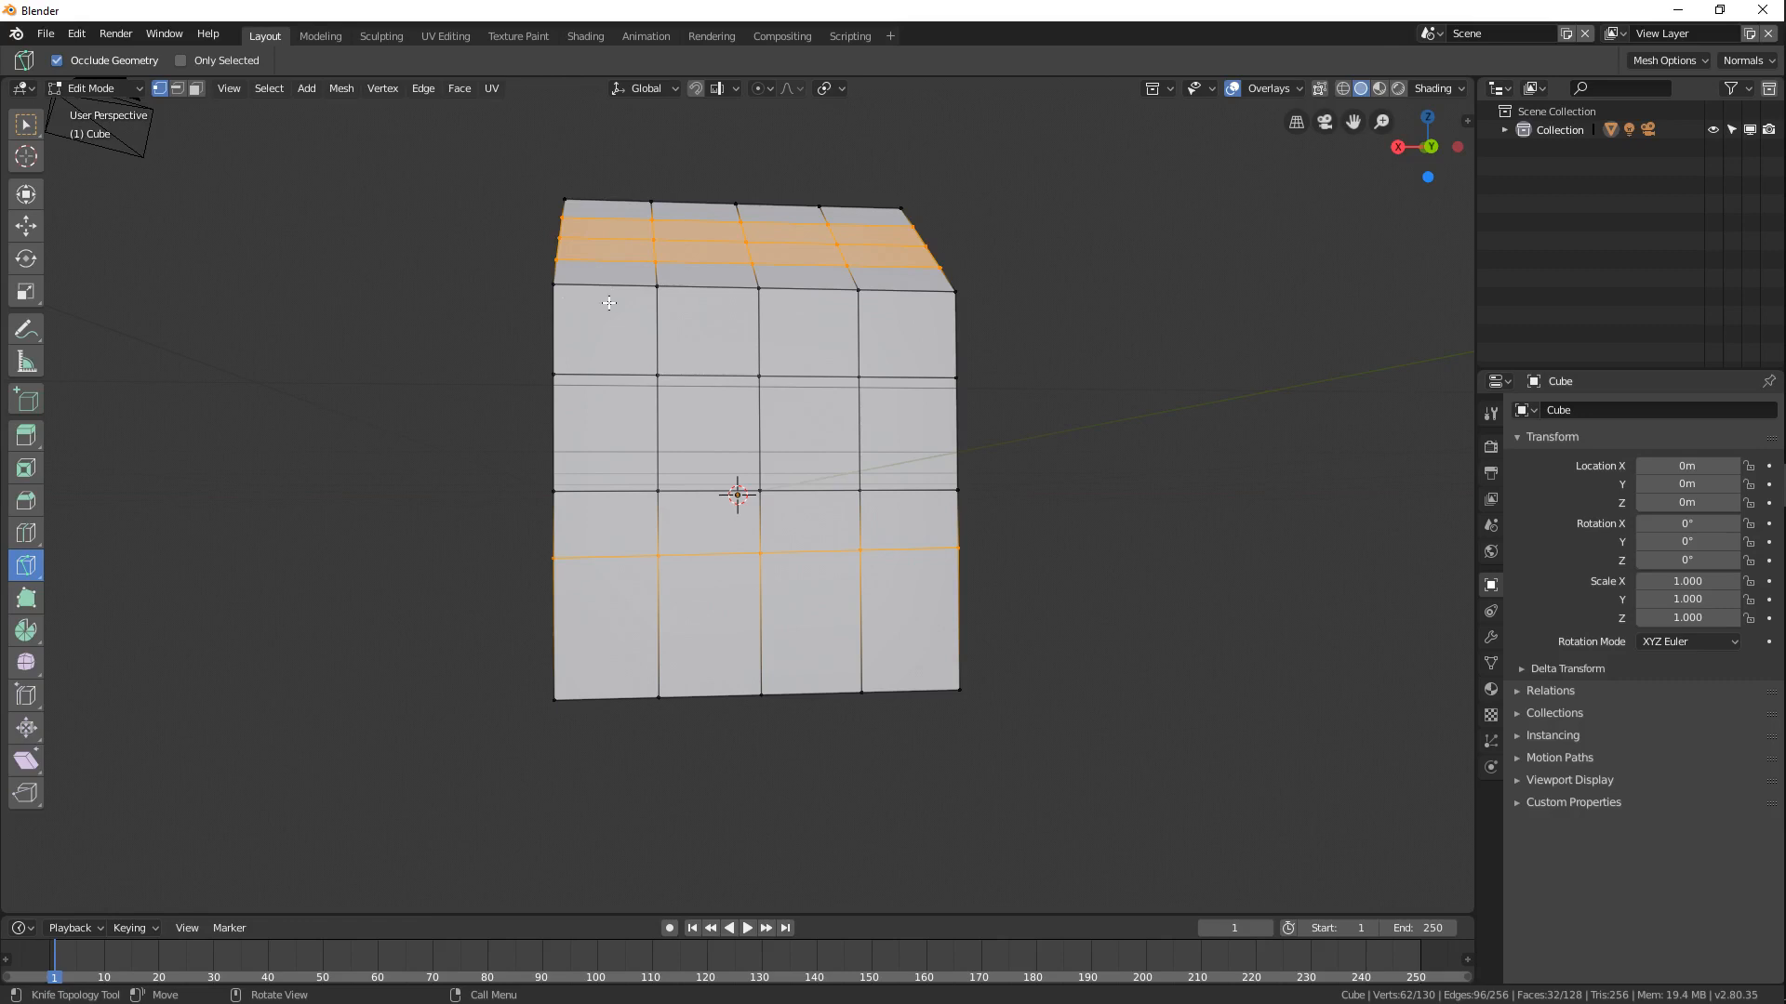
pyautogui.click(551, 283)
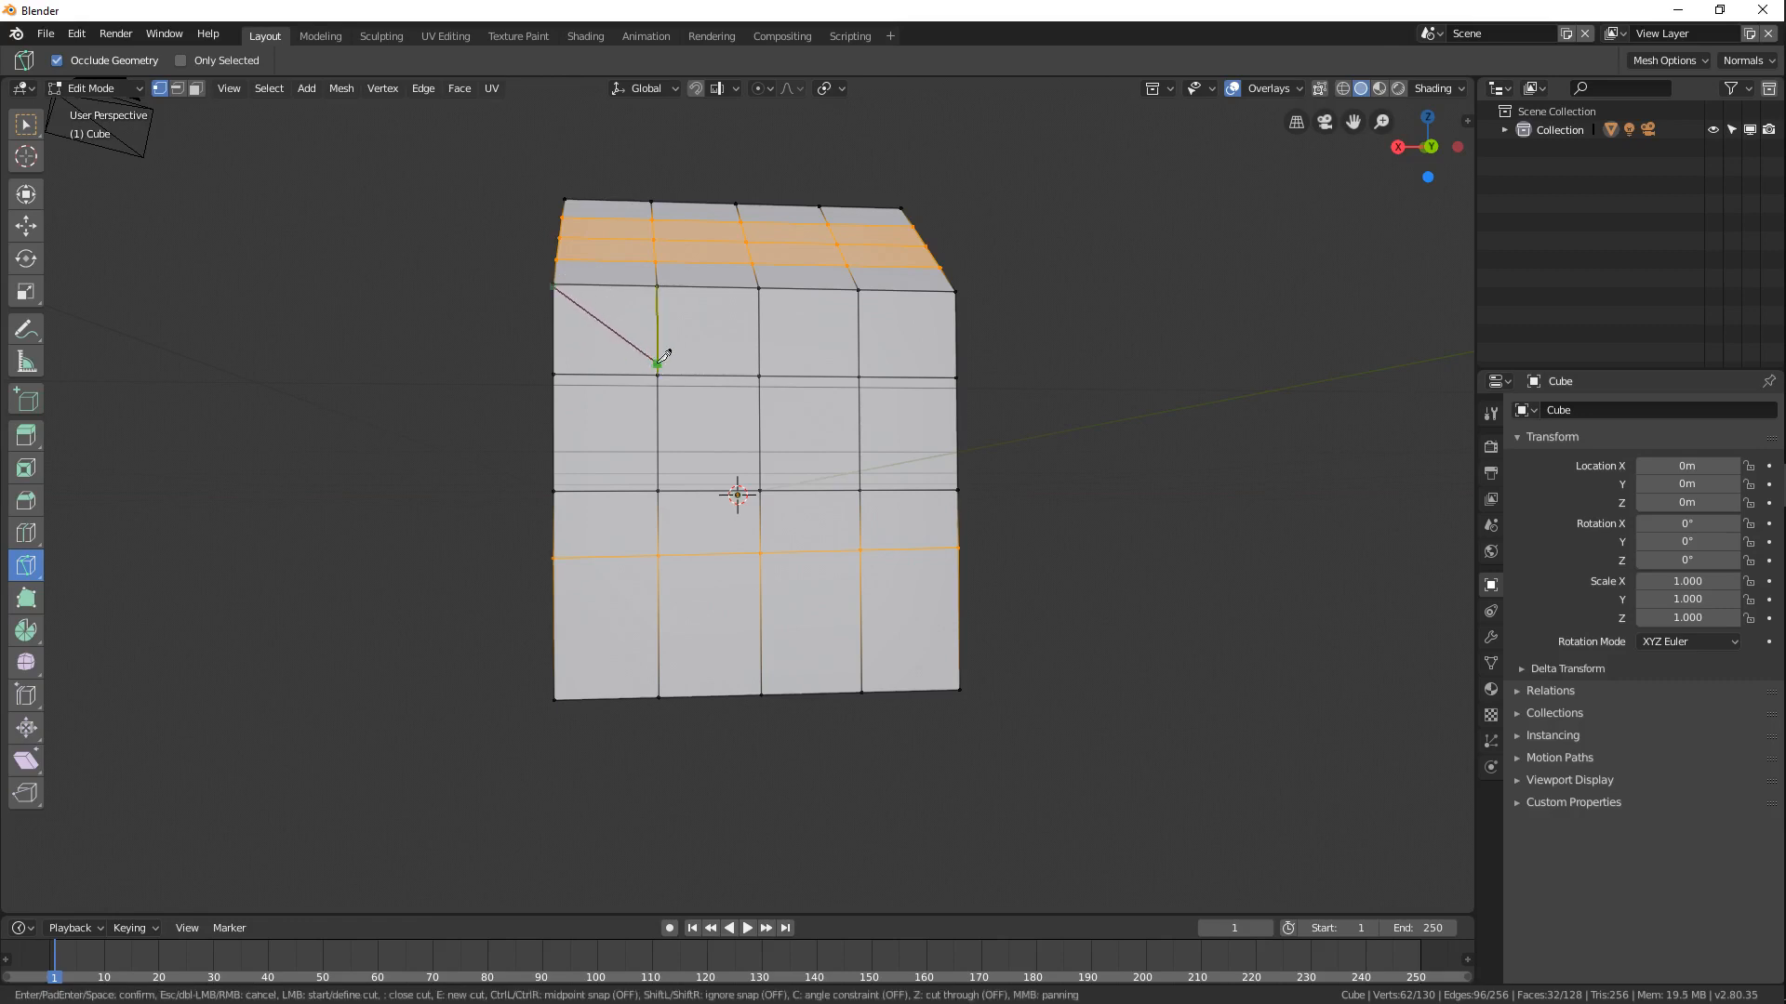
pyautogui.click(761, 490)
pyautogui.click(860, 550)
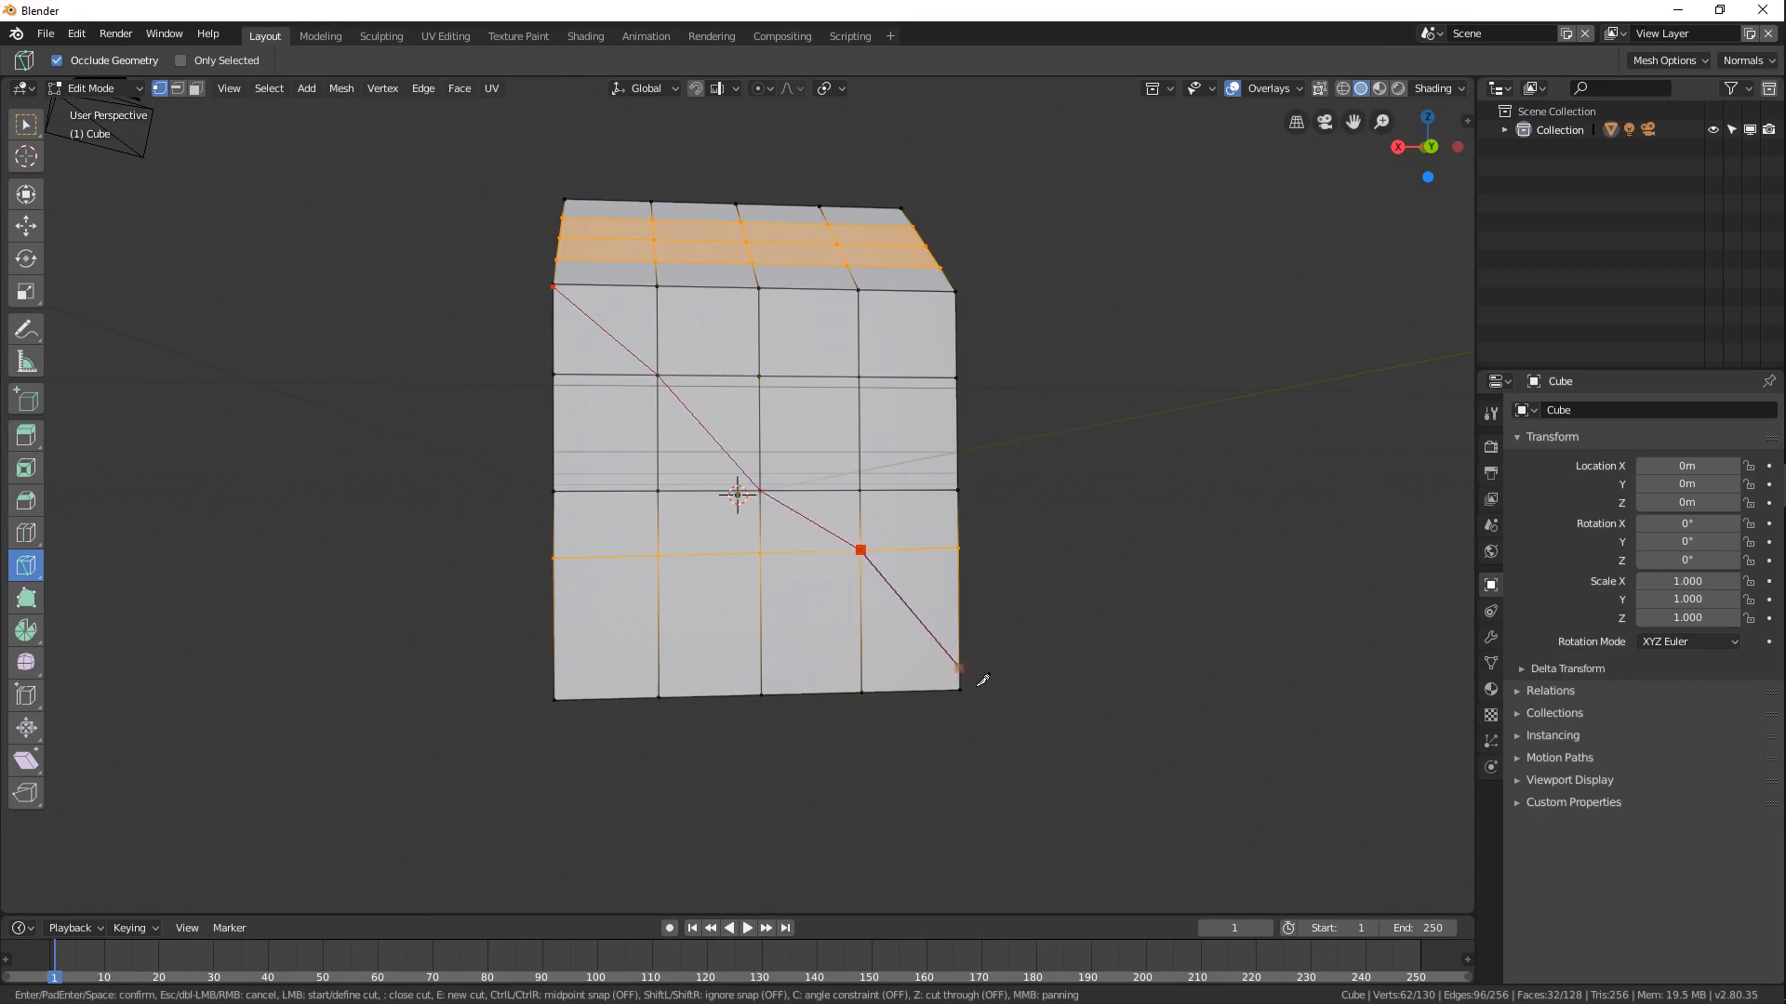
pyautogui.click(961, 685)
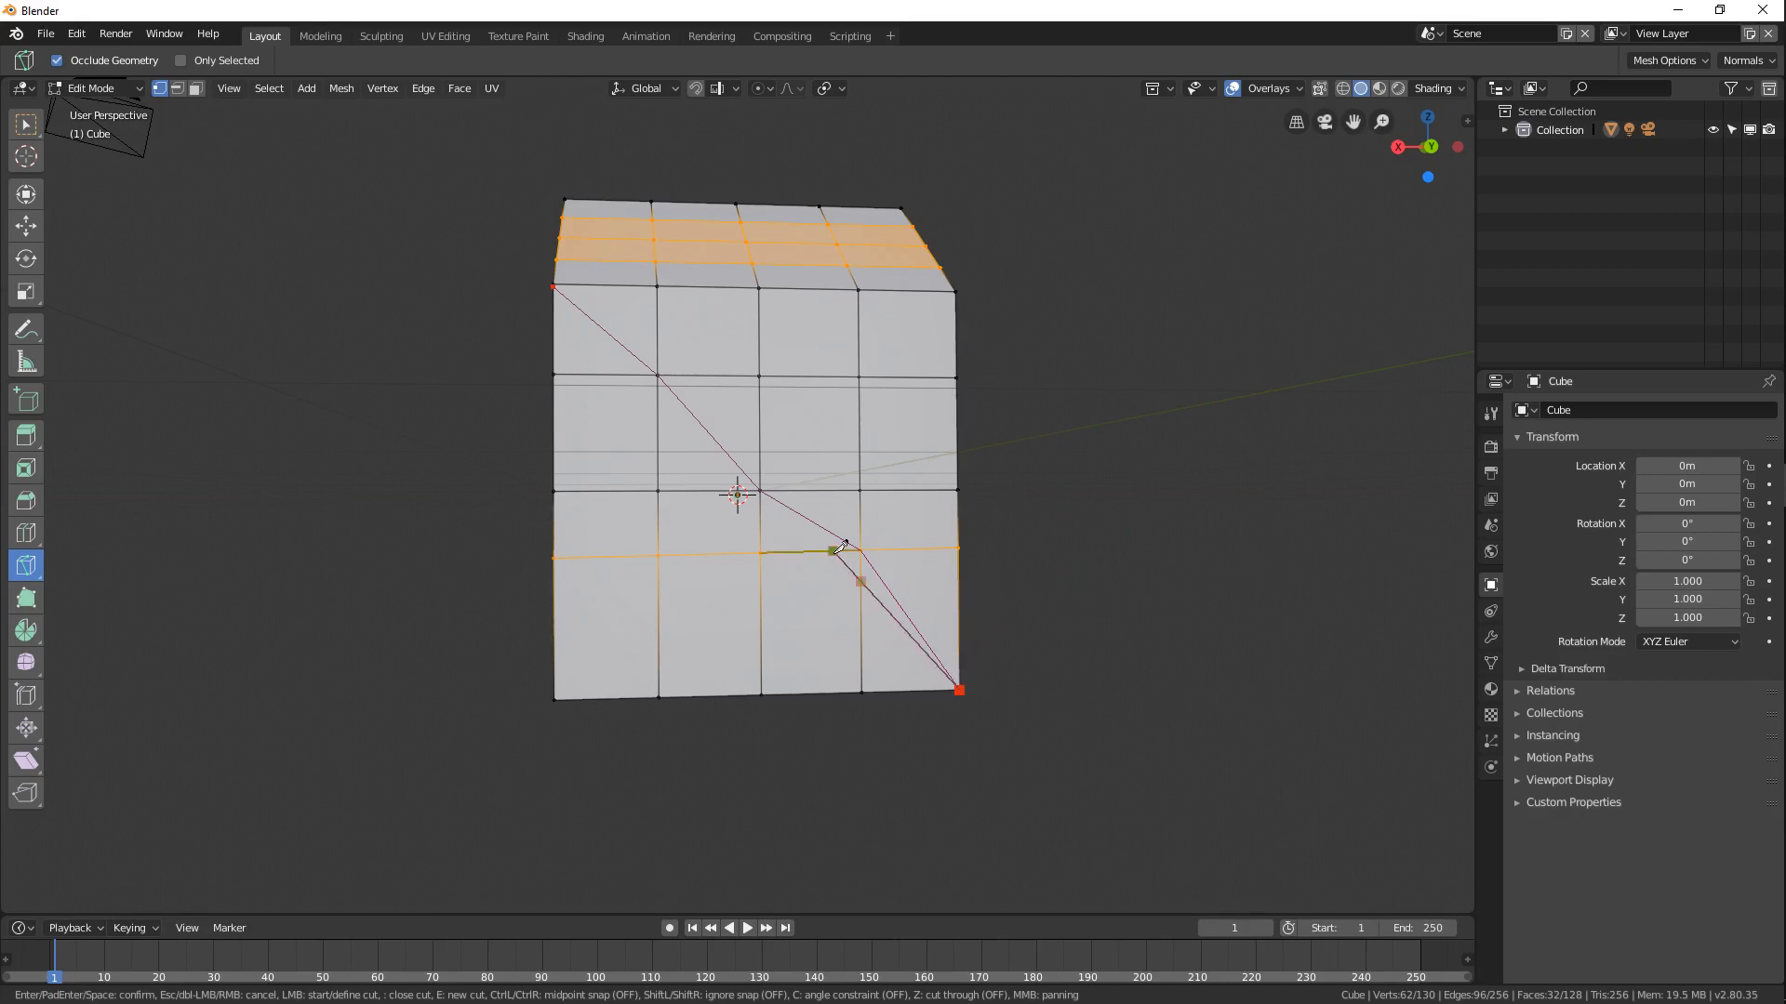
pyautogui.press('Return')
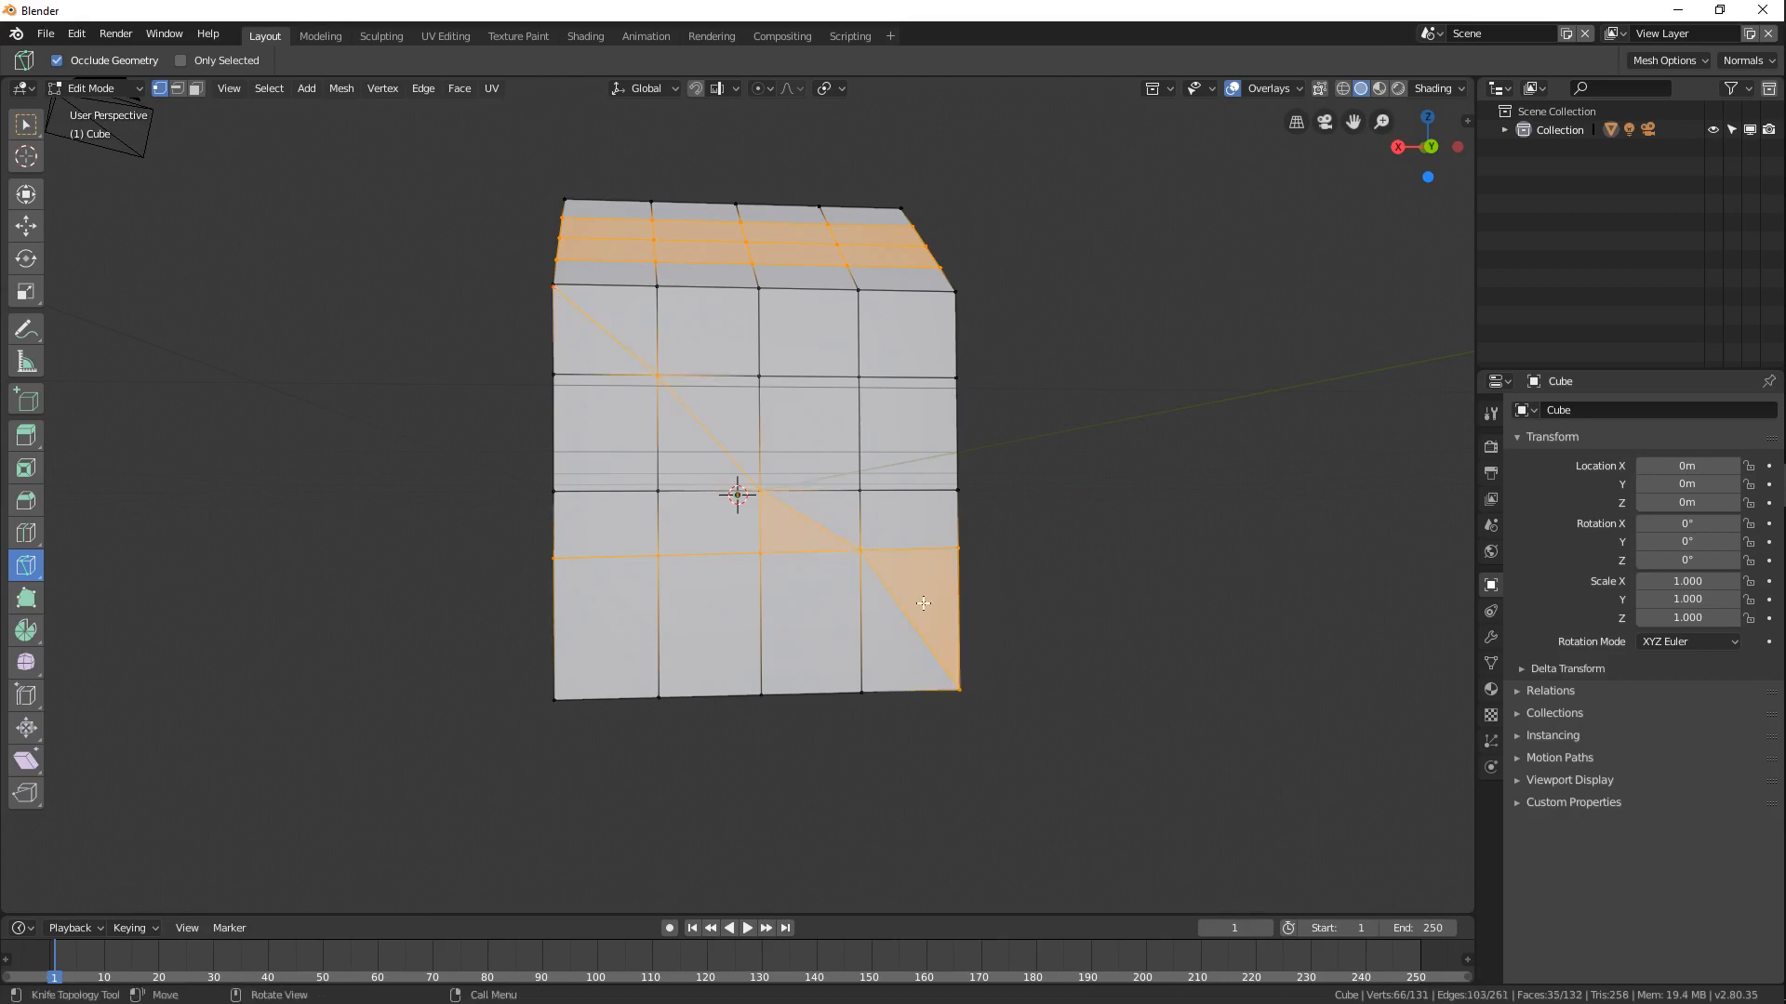
# Knife-cut a short vertical line on the side wall between the upper-wall edge loop and the mid-height edge loop.
pyautogui.moveTo(884, 577); pyautogui.dragTo(760, 456, button='middle')
pyautogui.click(769, 448)
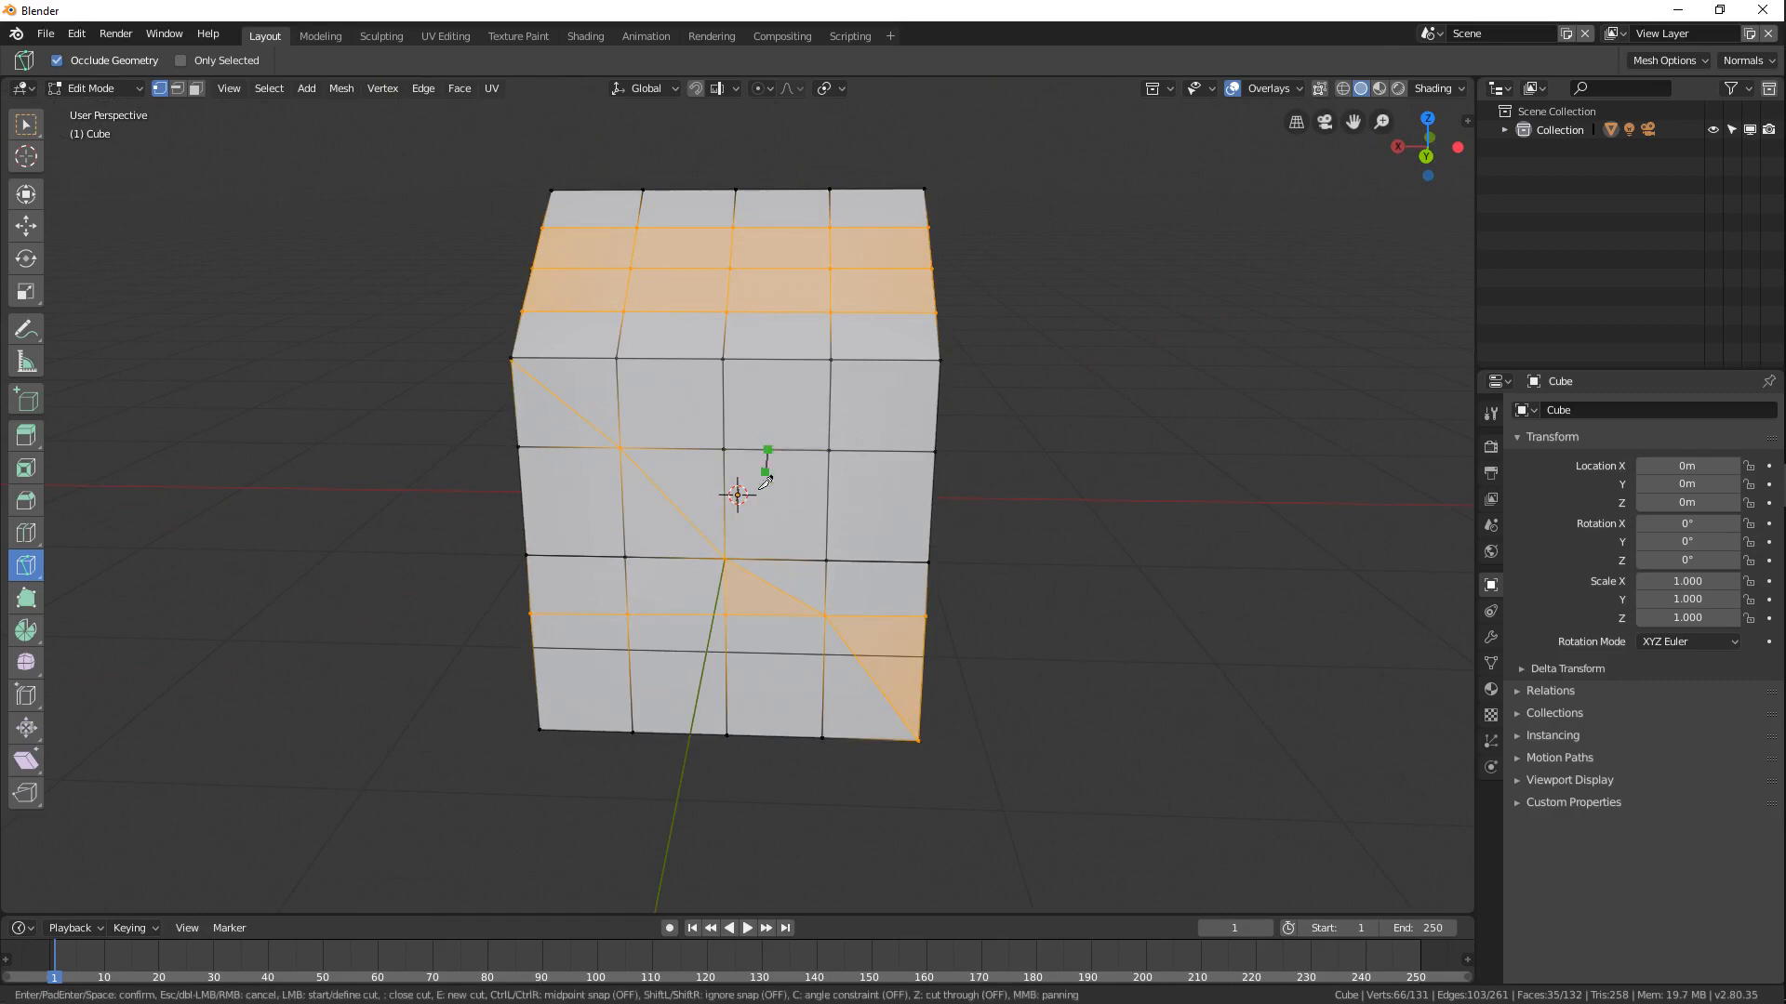
pyautogui.click(776, 556)
pyautogui.press('Return')
# Knife-cut a zigzag line across the top row of side-wall faces, alternating between the eaves edge and the loop below.
pyautogui.moveTo(742, 463); pyautogui.dragTo(844, 415, button='middle')
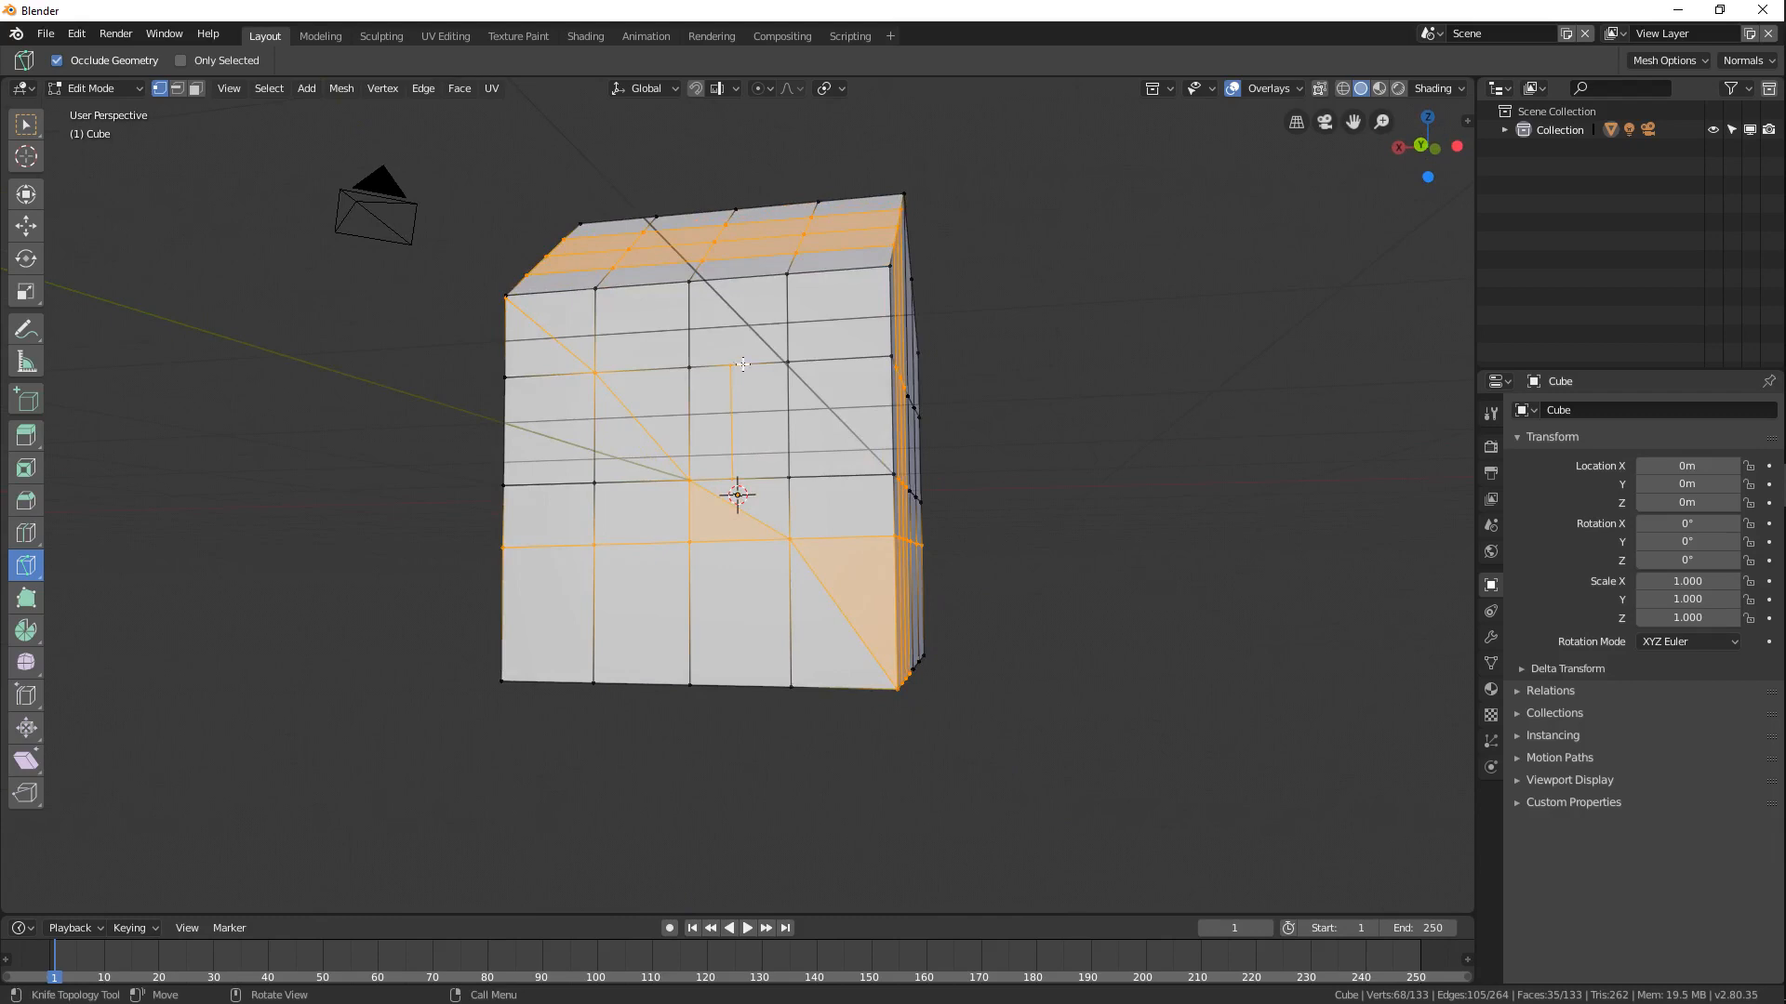
pyautogui.moveTo(682, 505); pyautogui.dragTo(543, 510, button='middle')
pyautogui.moveTo(768, 519); pyautogui.dragTo(500, 556, button='middle')
pyautogui.moveTo(968, 548); pyautogui.dragTo(901, 465, button='middle')
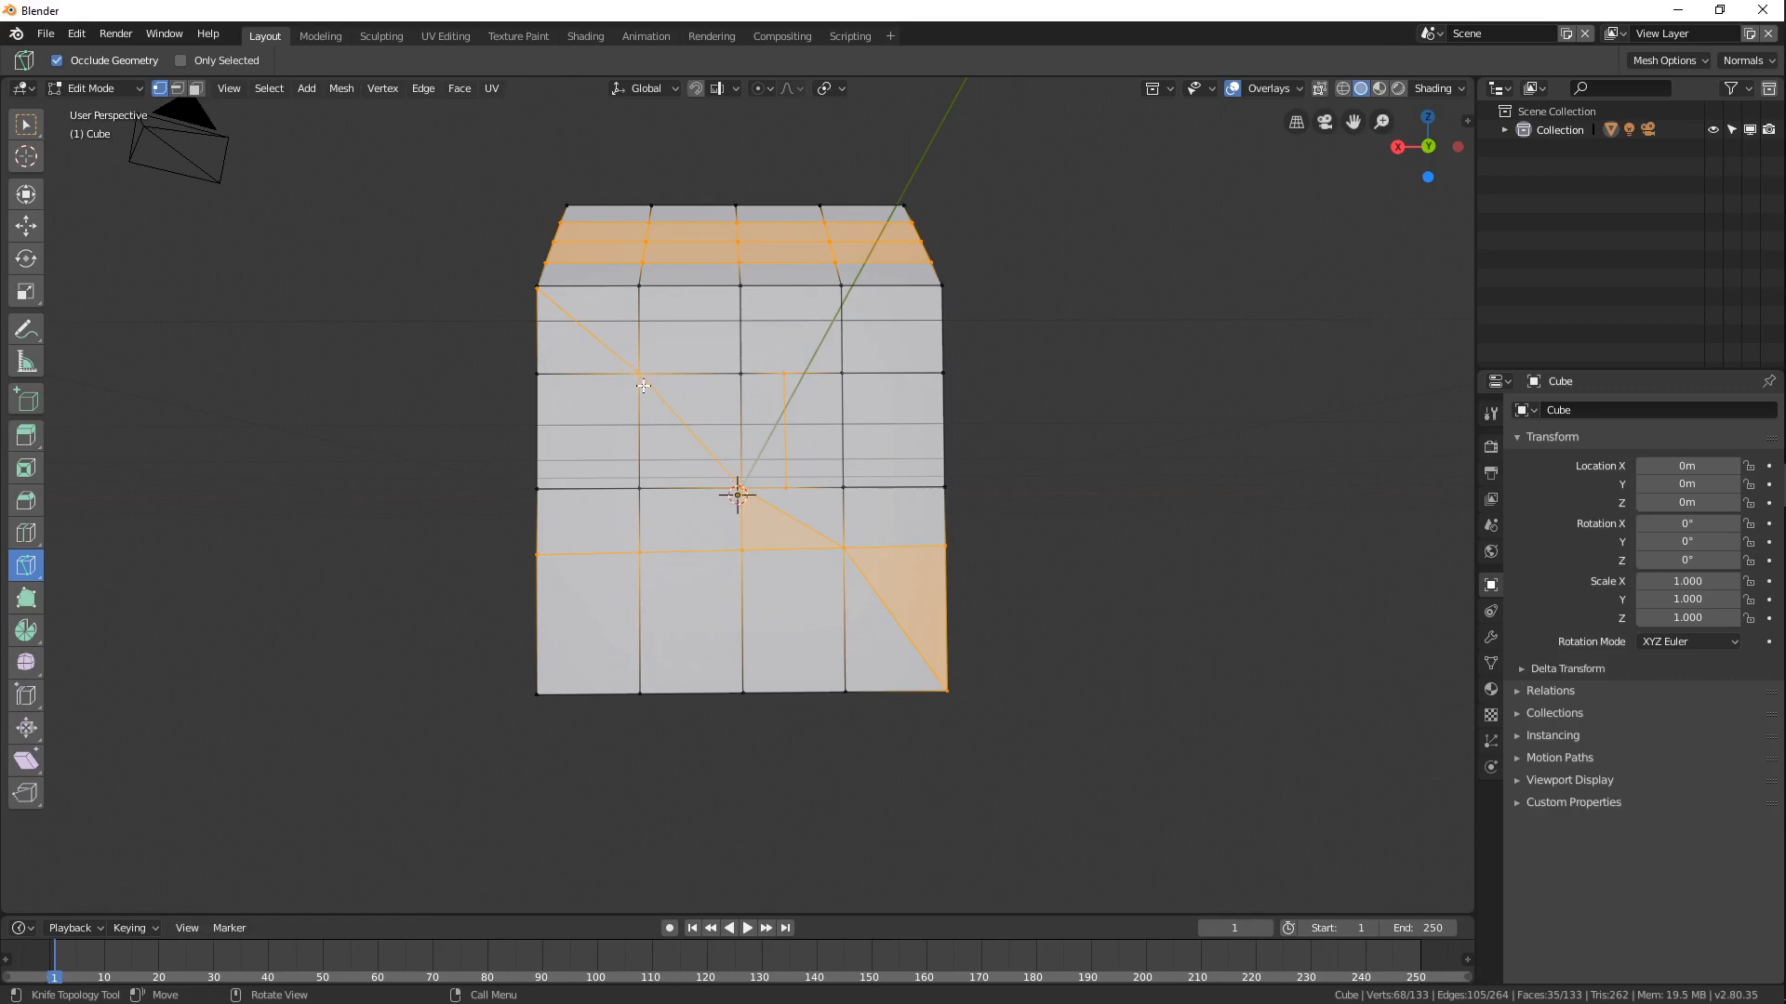
pyautogui.moveTo(626, 399); pyautogui.dragTo(657, 468, button='middle')
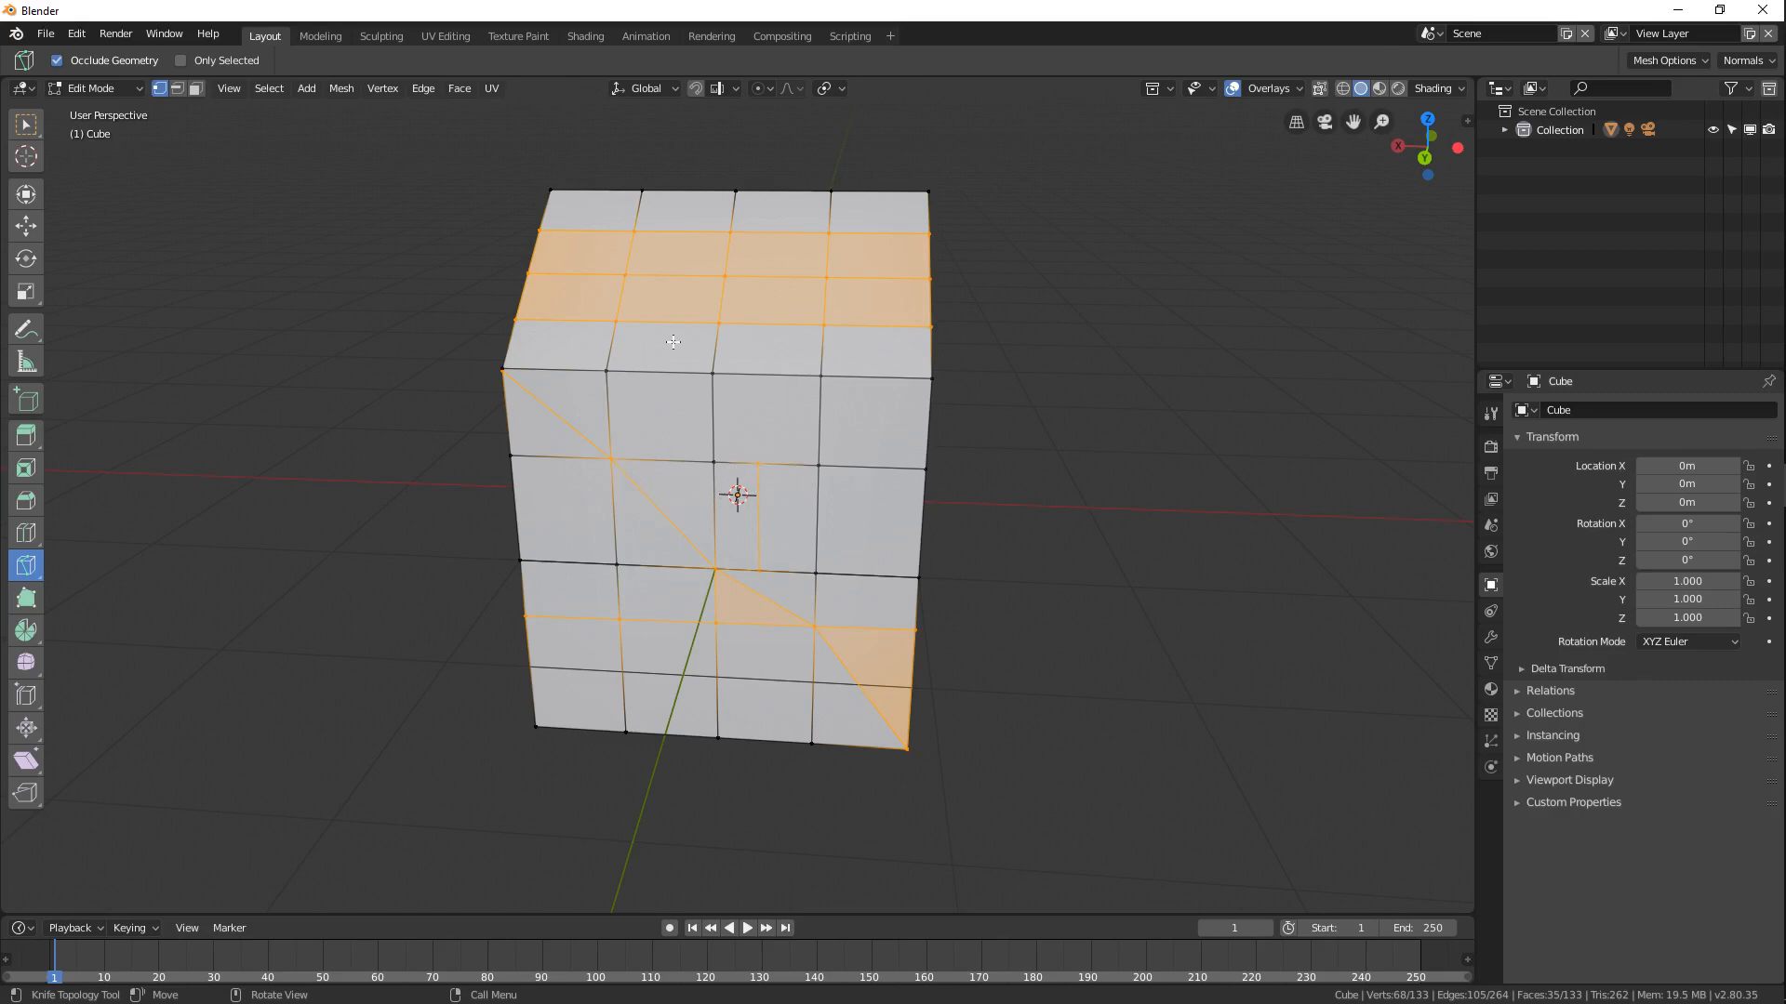
pyautogui.click(610, 368)
pyautogui.click(713, 462)
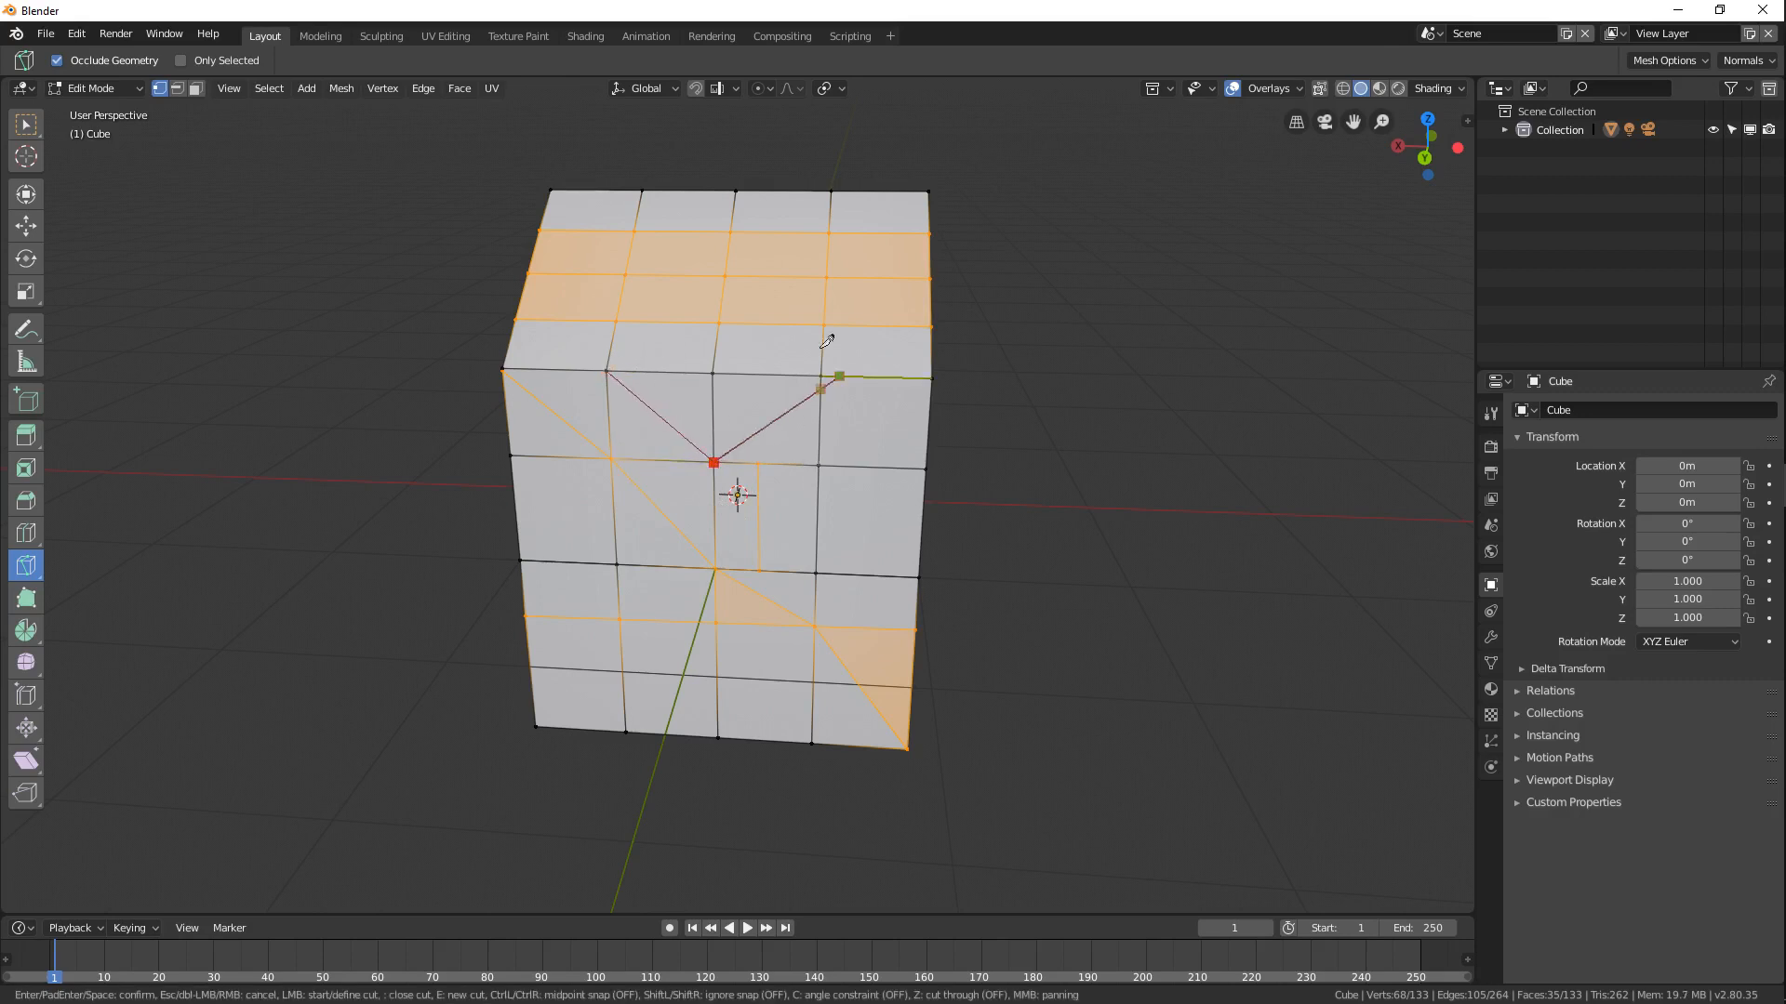
pyautogui.click(827, 371)
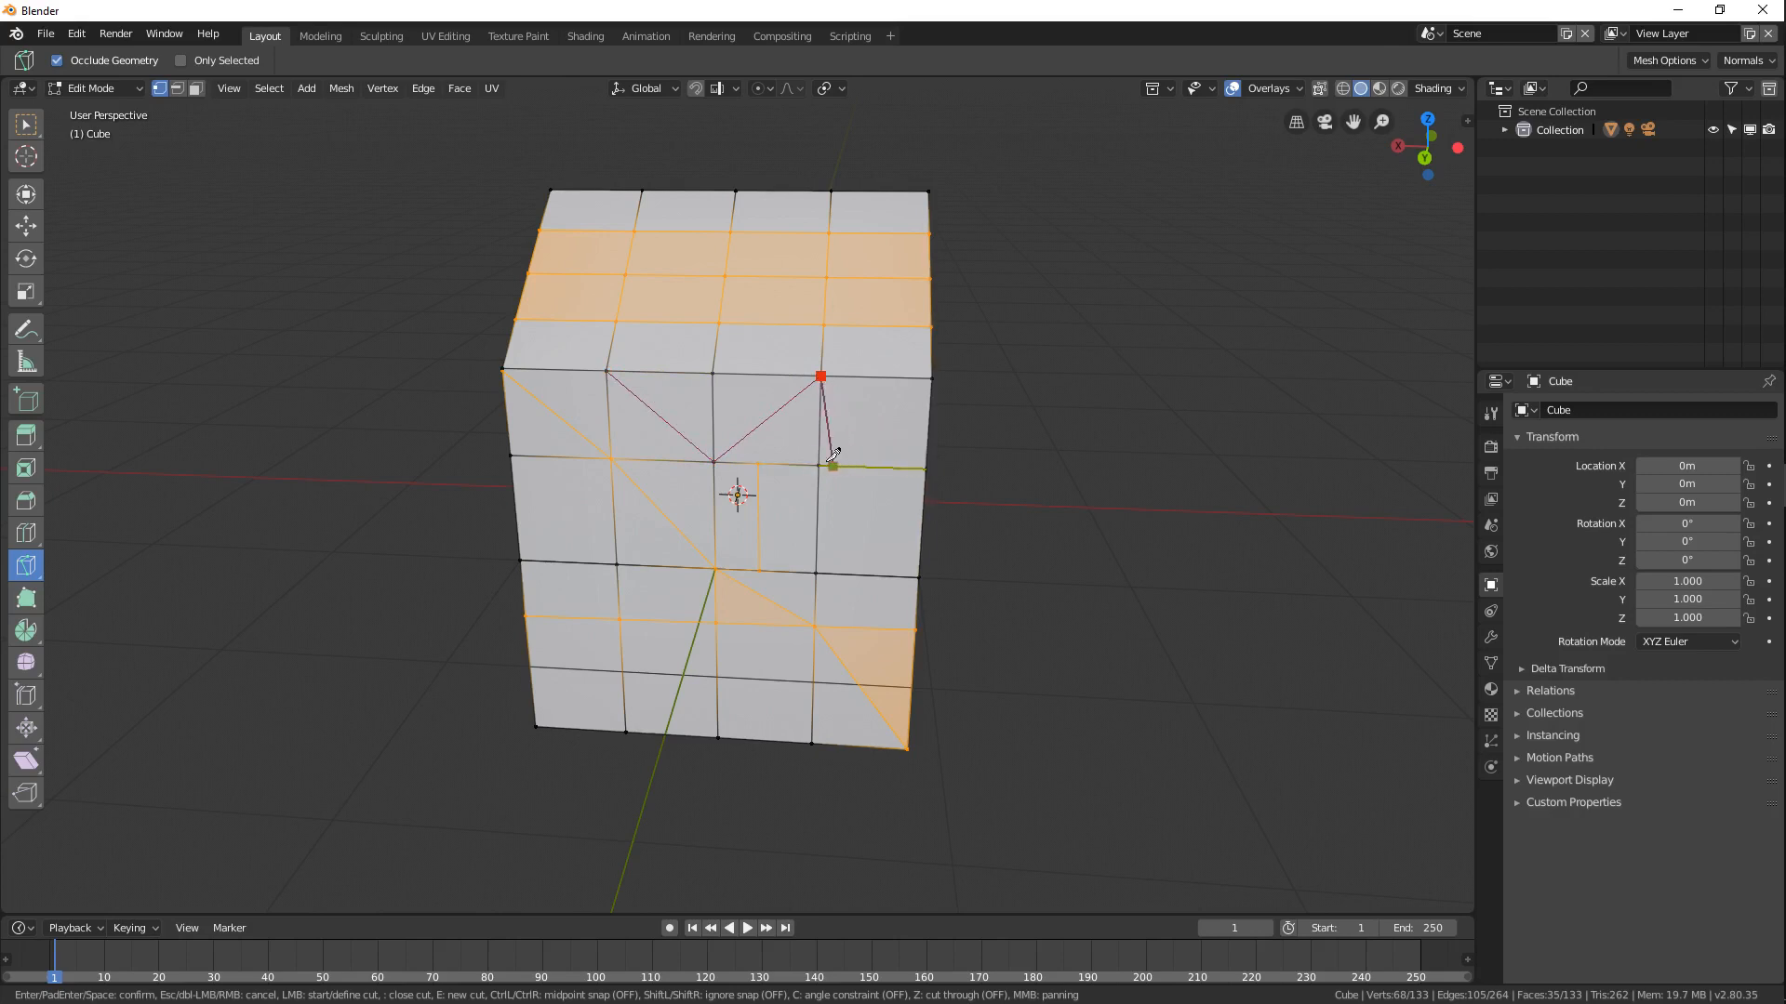
pyautogui.click(925, 468)
pyautogui.press('Return')
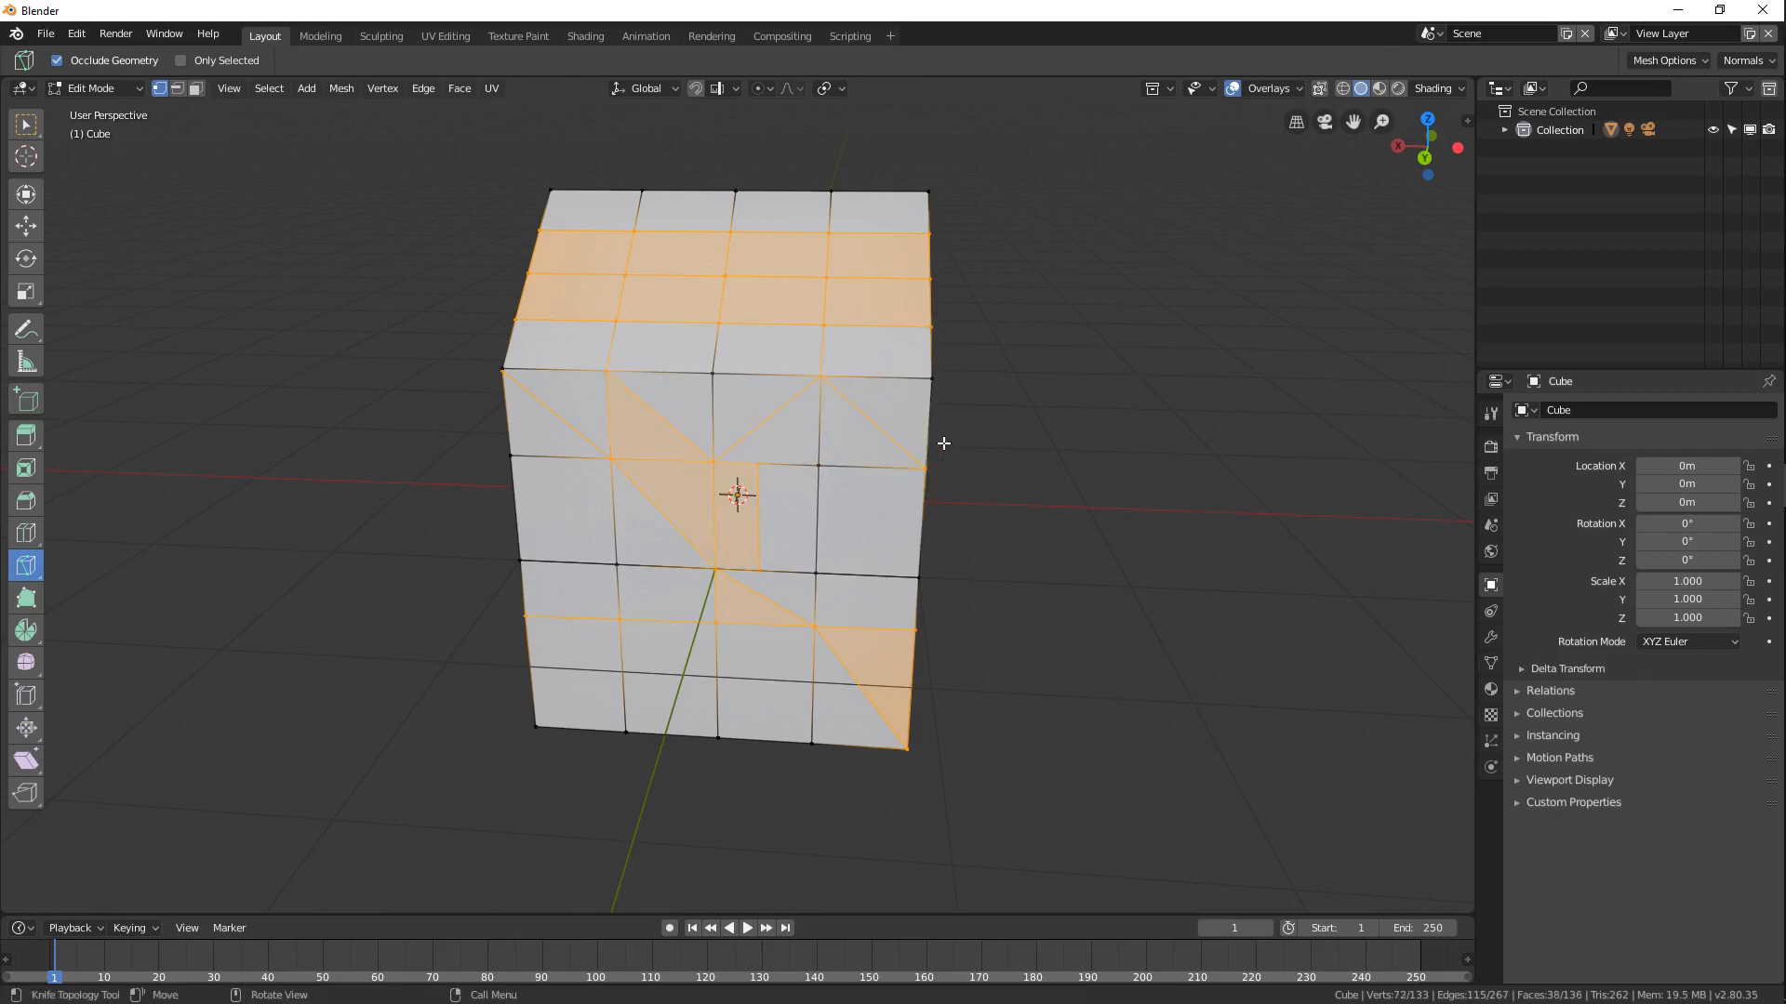
# Undo all the knife cuts on the house walls.
pyautogui.moveTo(647, 475); pyautogui.dragTo(670, 298, button='middle')
pyautogui.moveTo(873, 347); pyautogui.dragTo(873, 439, button='middle')
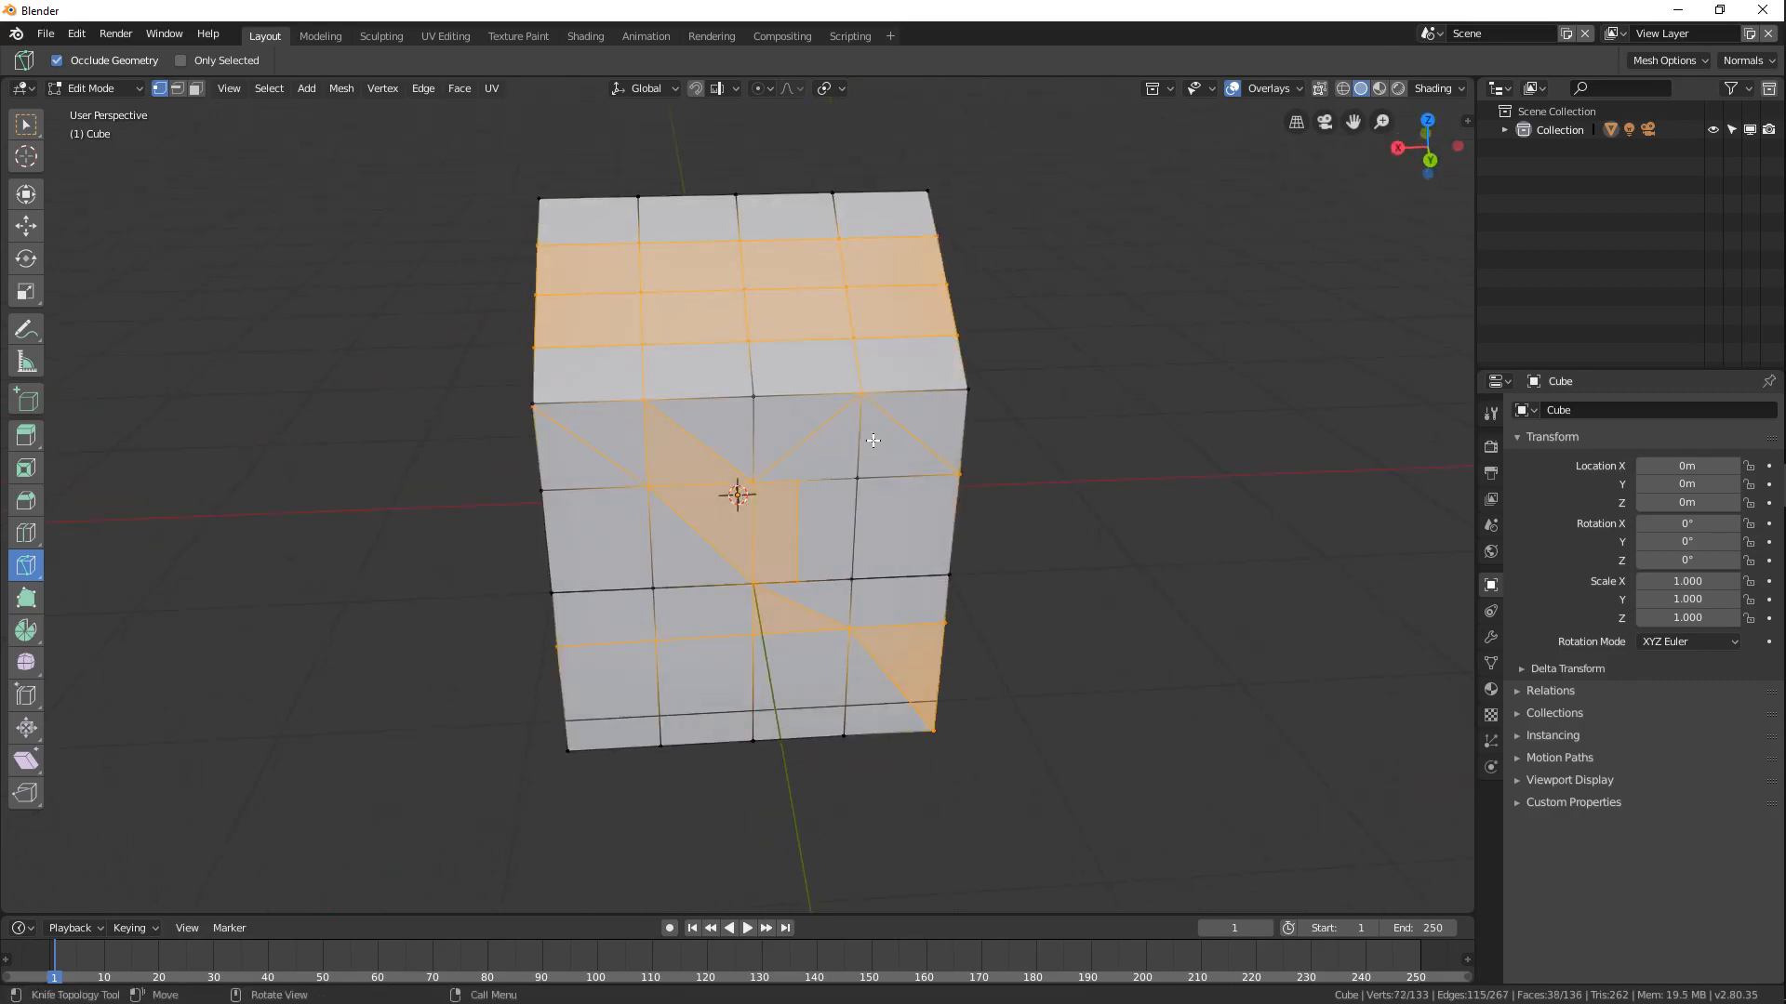
pyautogui.moveTo(808, 519); pyautogui.dragTo(841, 493, button='middle')
pyautogui.hotkey('ctrl', 'z')
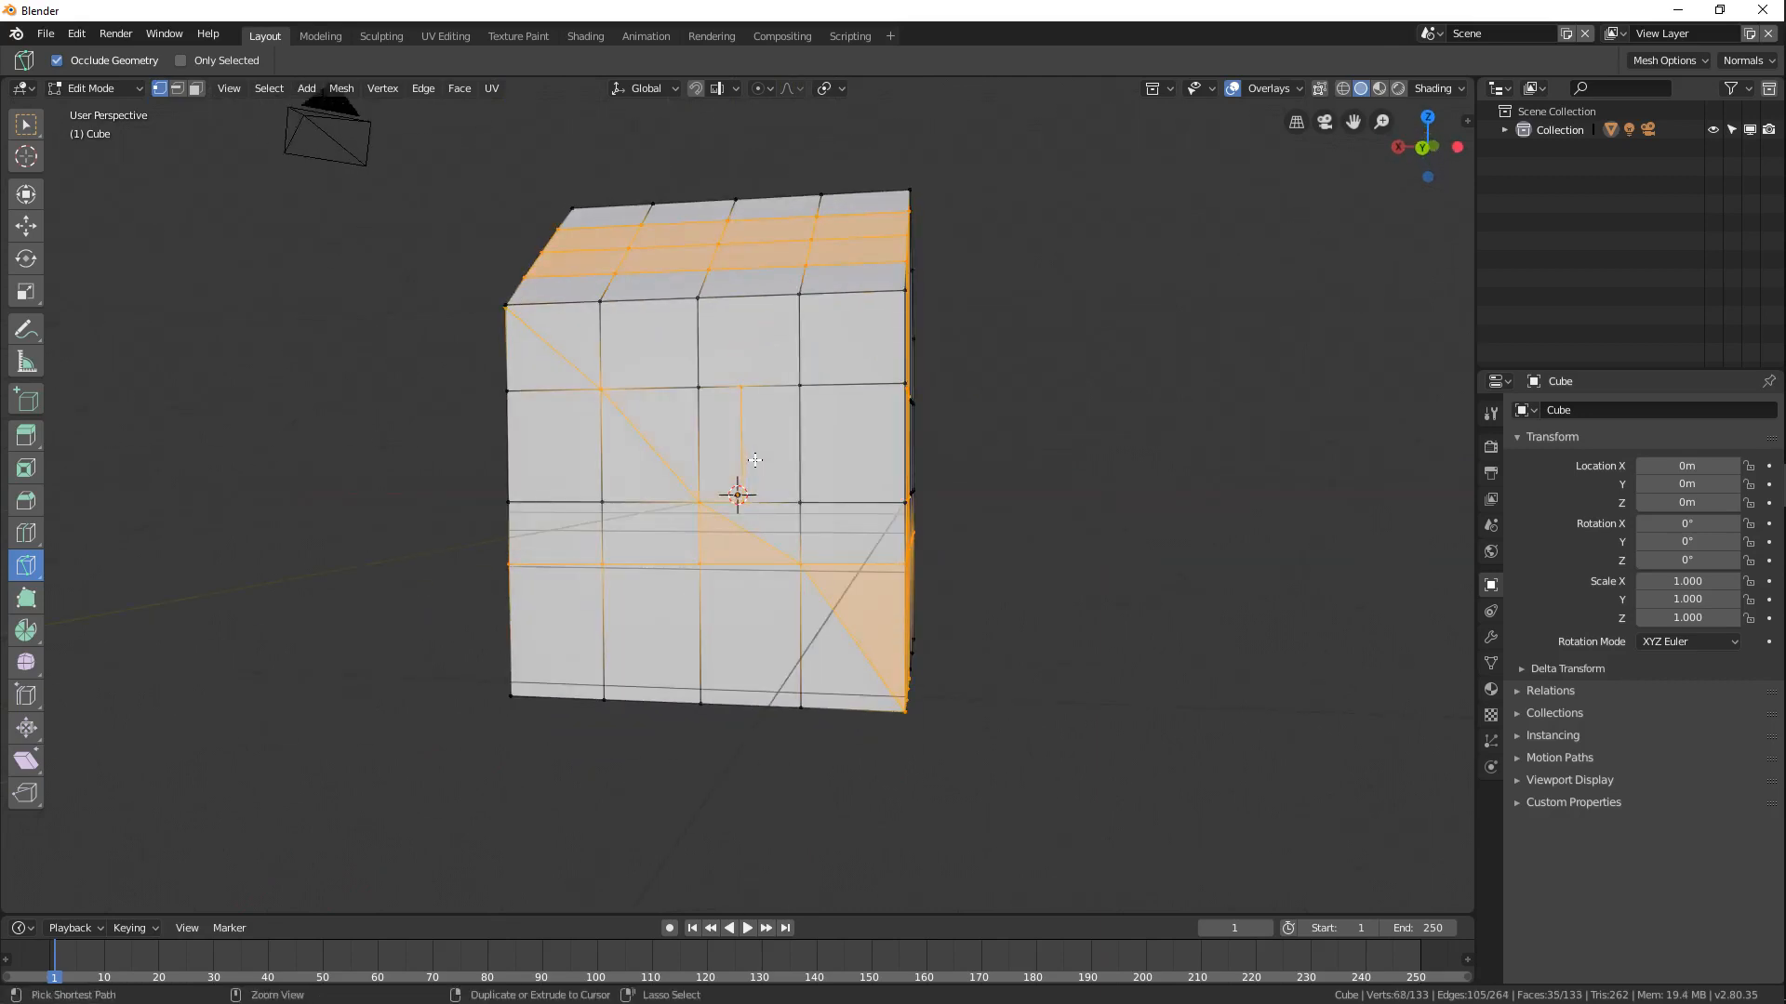
pyautogui.hotkey('ctrl', 'z')
pyautogui.hotkey('ctrl', 'z')
pyautogui.hotkey('ctrl', 'z')
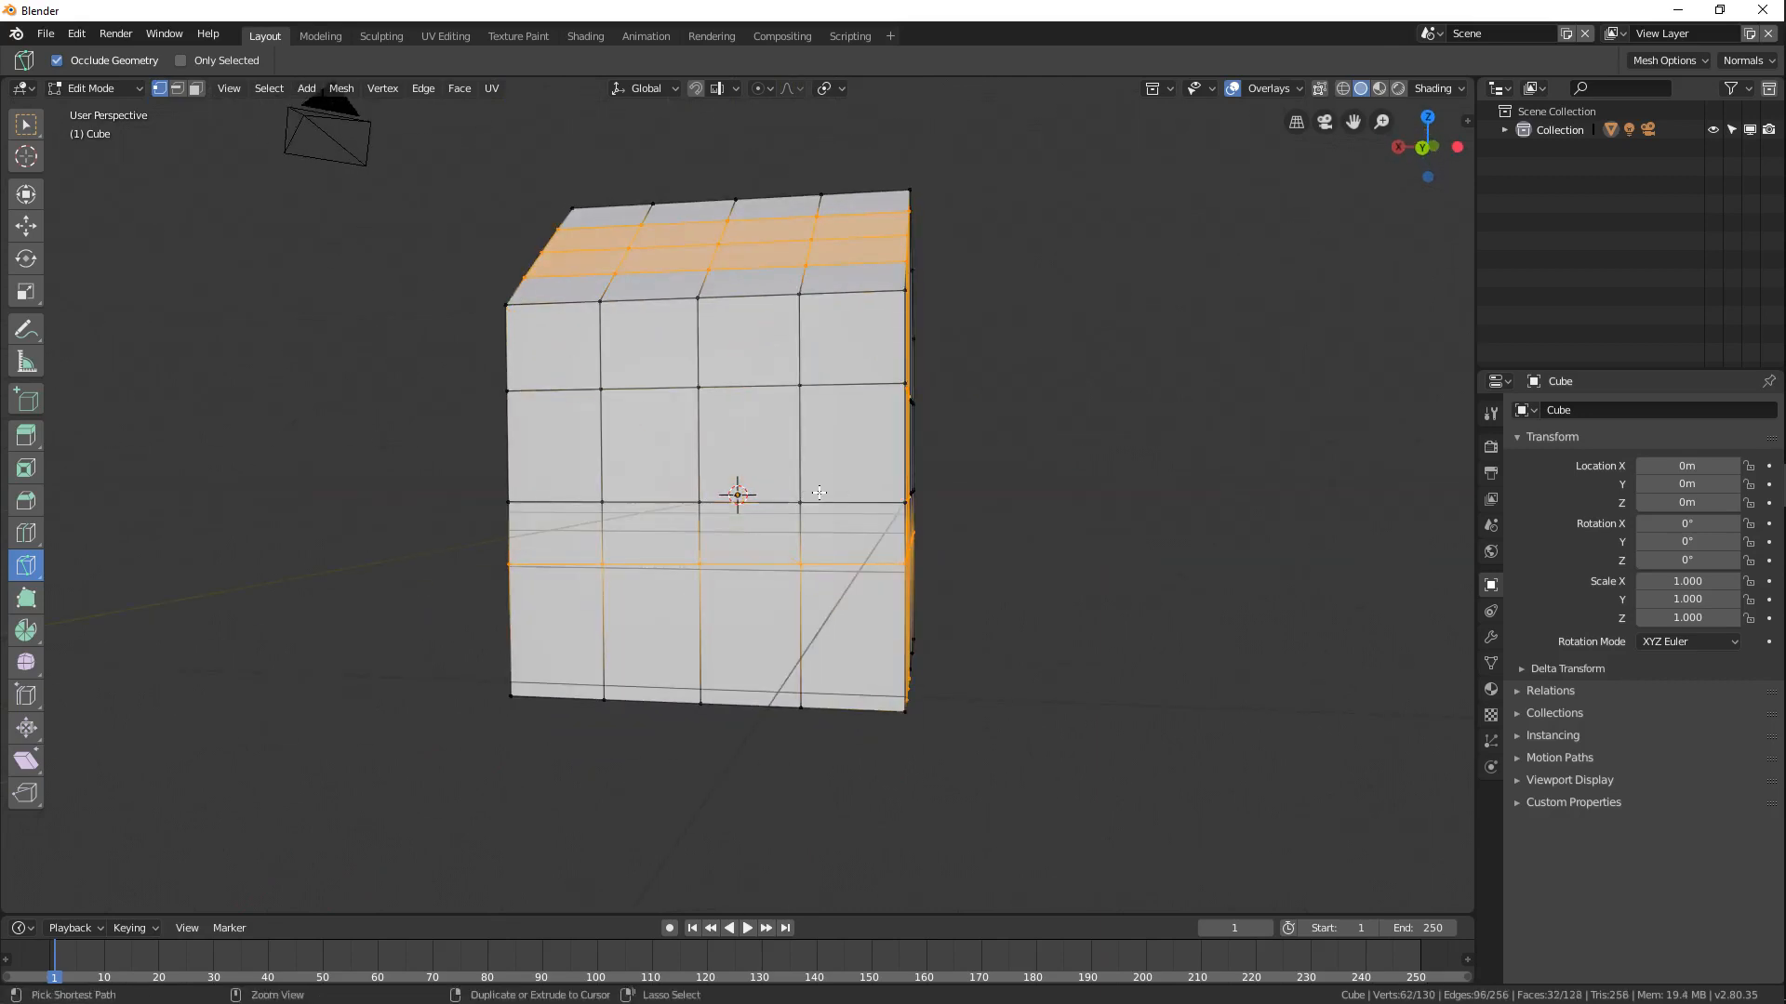
pyautogui.moveTo(817, 493); pyautogui.dragTo(375, 516, button='middle')
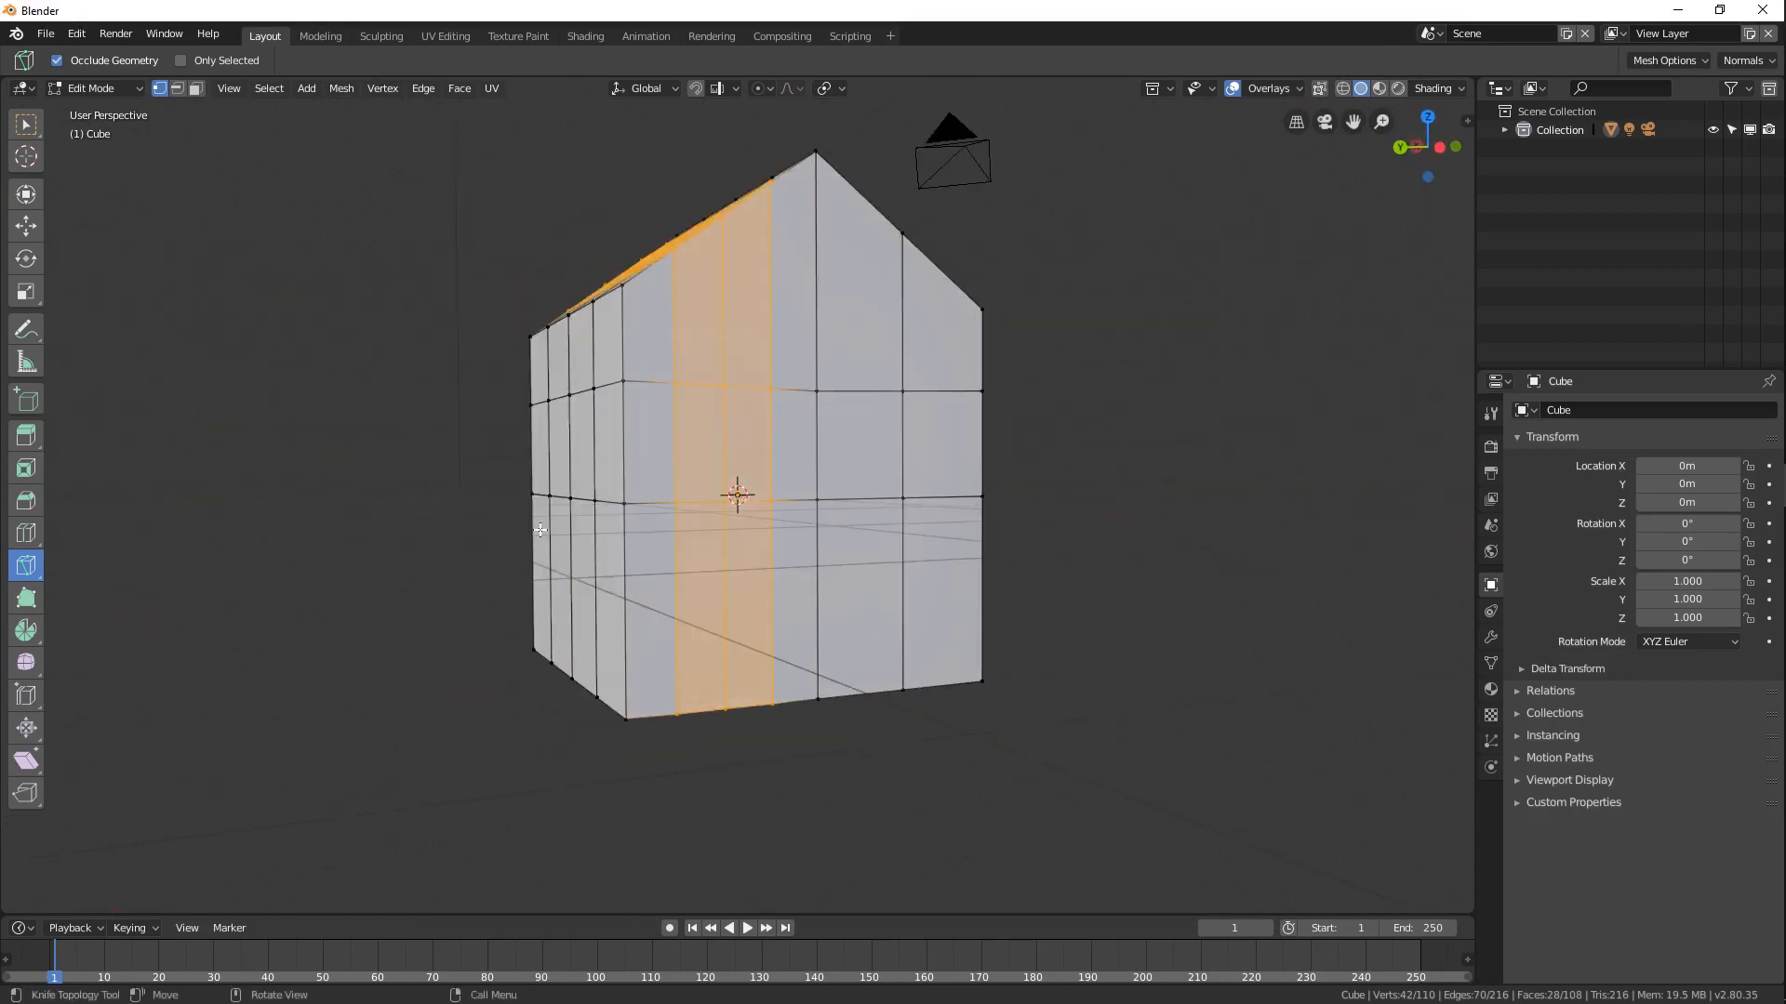
# Check the Loop Cut tool variants and switch from the Knife tool to the Bisect tool.
pyautogui.moveTo(677, 538); pyautogui.dragTo(900, 511, button='middle')
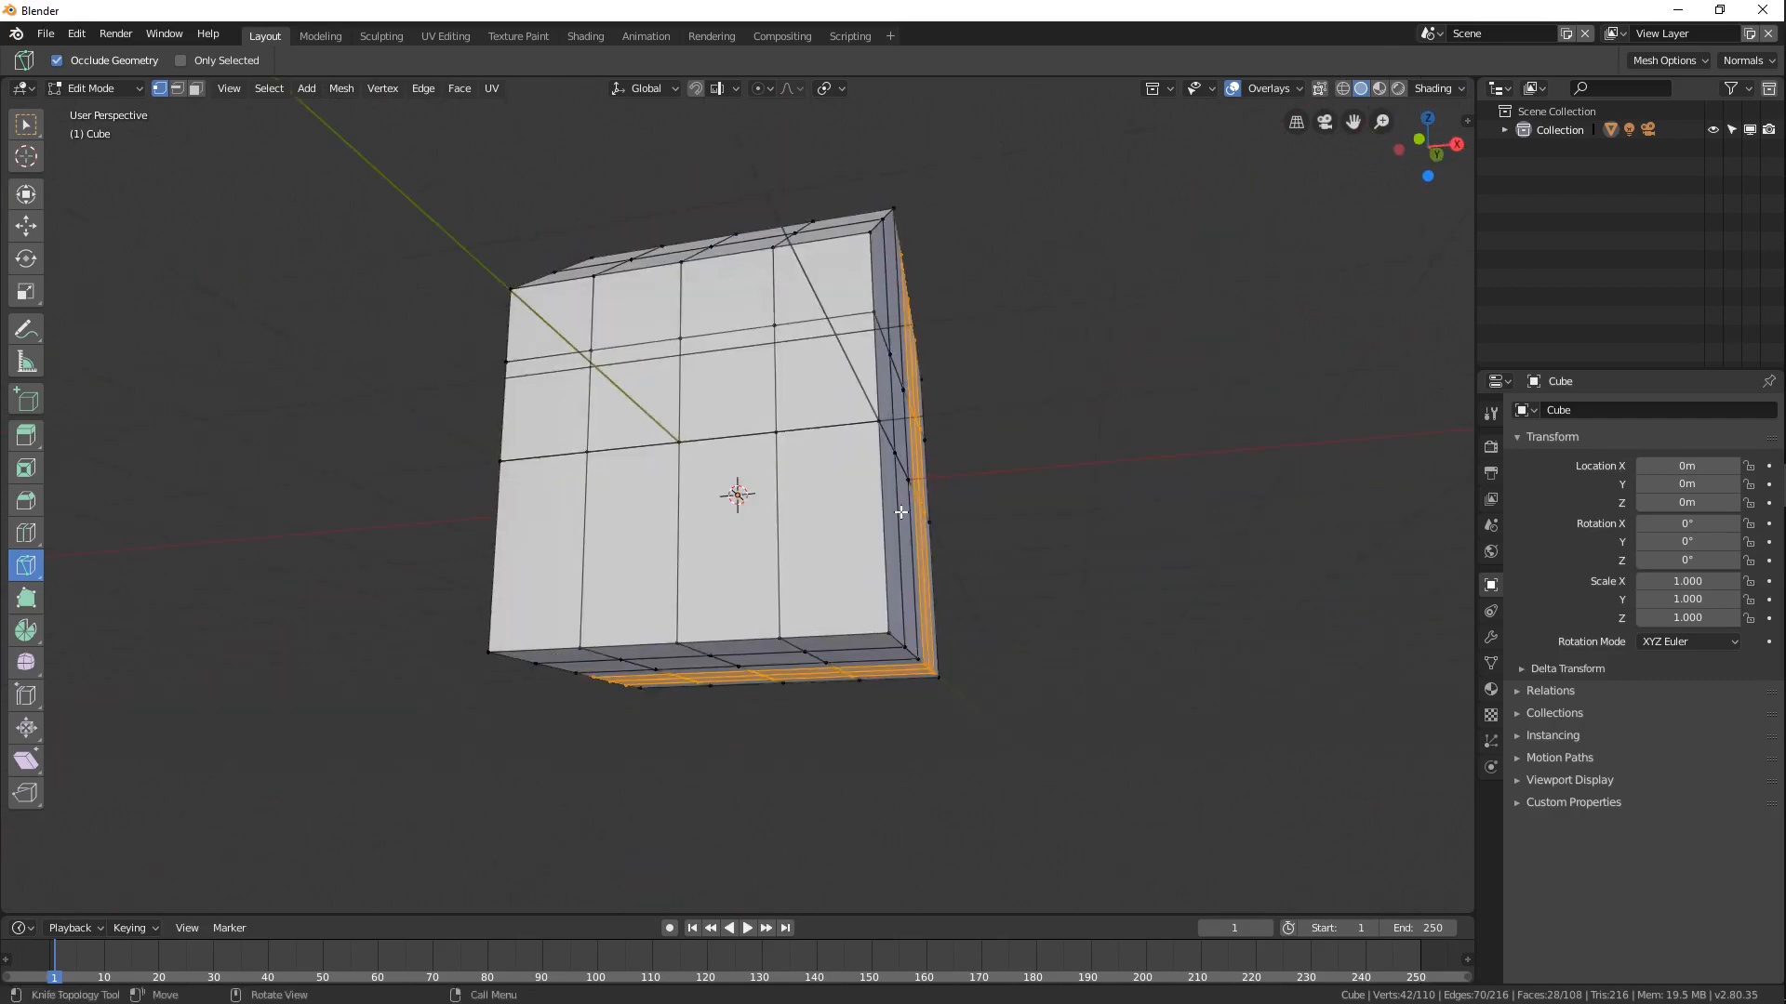
pyautogui.click(27, 533)
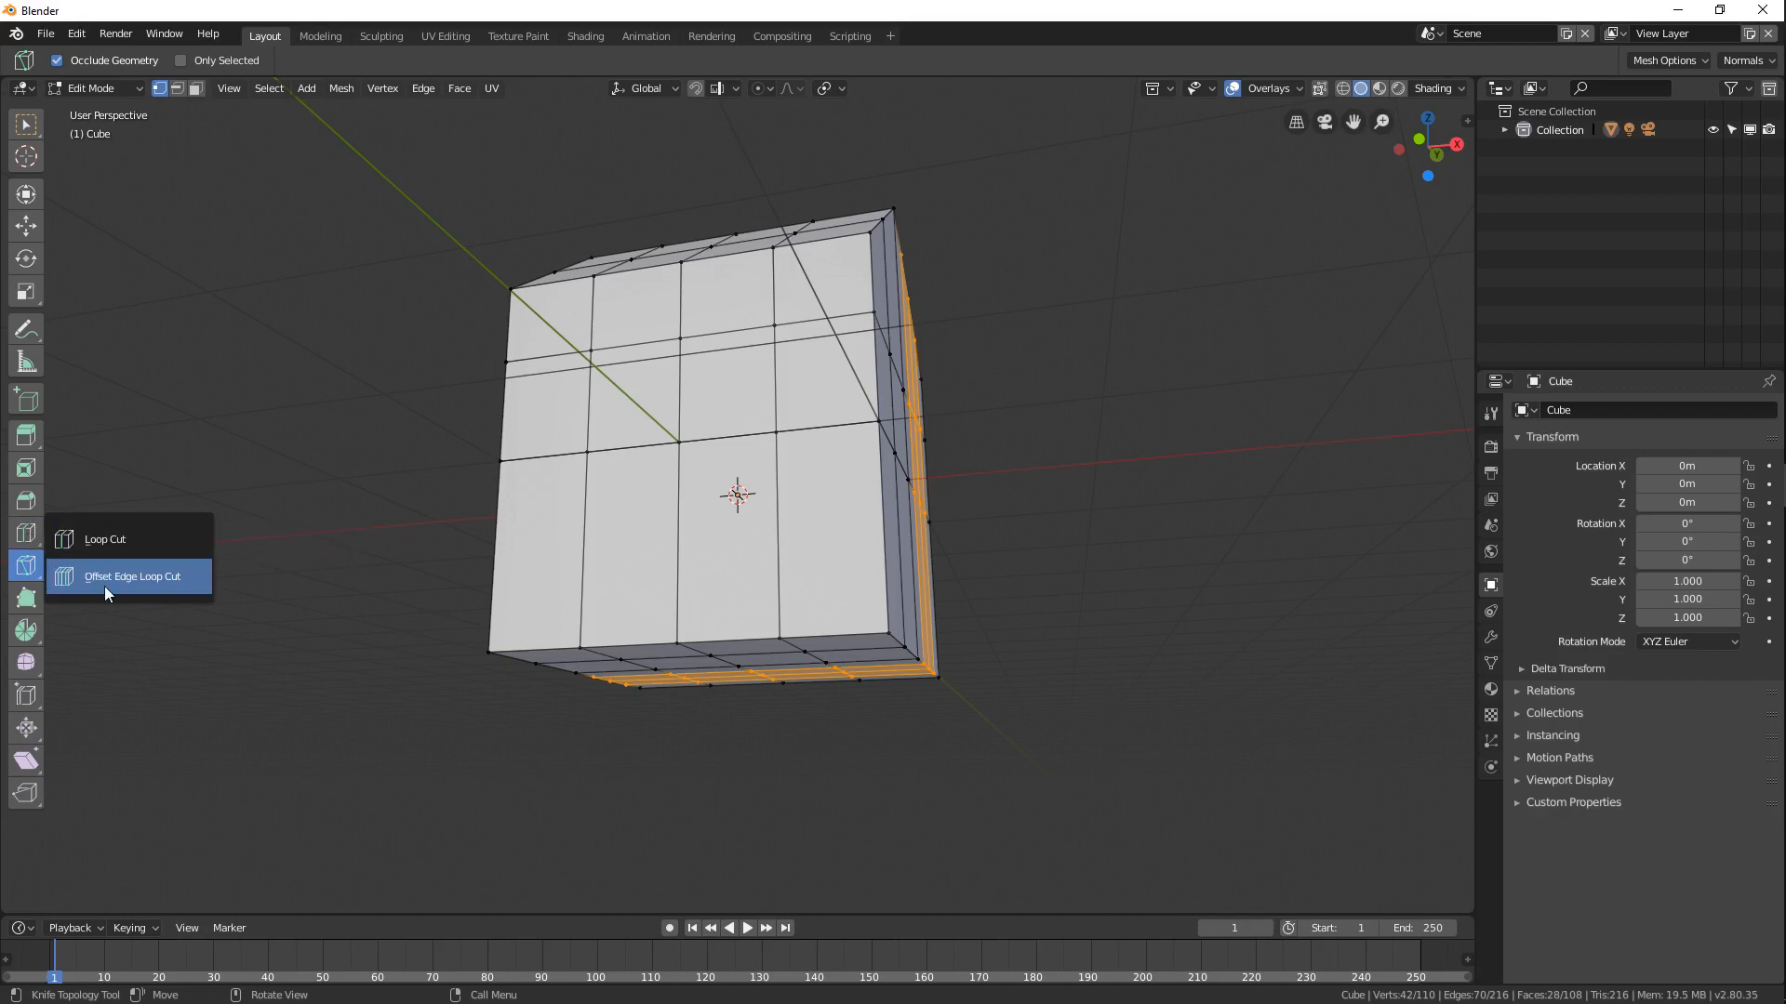
pyautogui.click(79, 535)
pyautogui.click(27, 566)
pyautogui.click(99, 603)
# Try bisecting the selected gable faces vertically at about Y 0.773 in perspective view, and undo the cut.
pyautogui.moveTo(274, 476); pyautogui.dragTo(631, 498, button='middle')
pyautogui.moveTo(666, 424); pyautogui.dragTo(677, 544, button='middle')
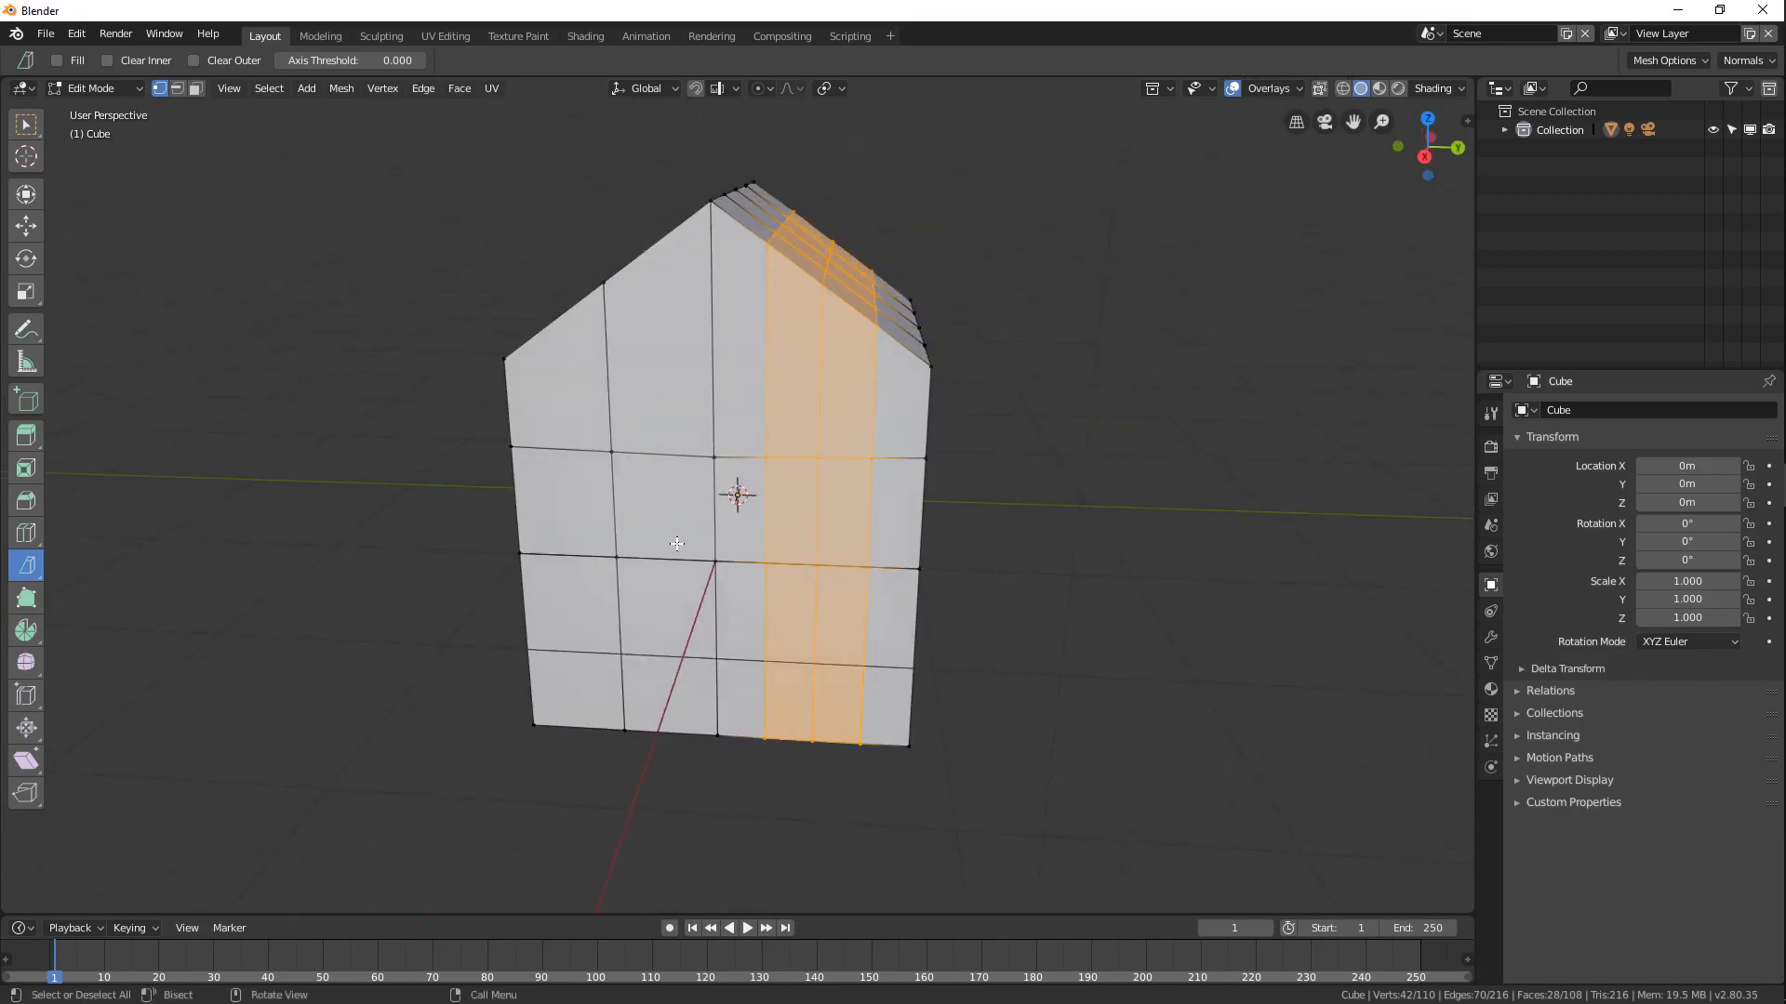
pyautogui.moveTo(864, 438); pyautogui.dragTo(871, 518, button='middle')
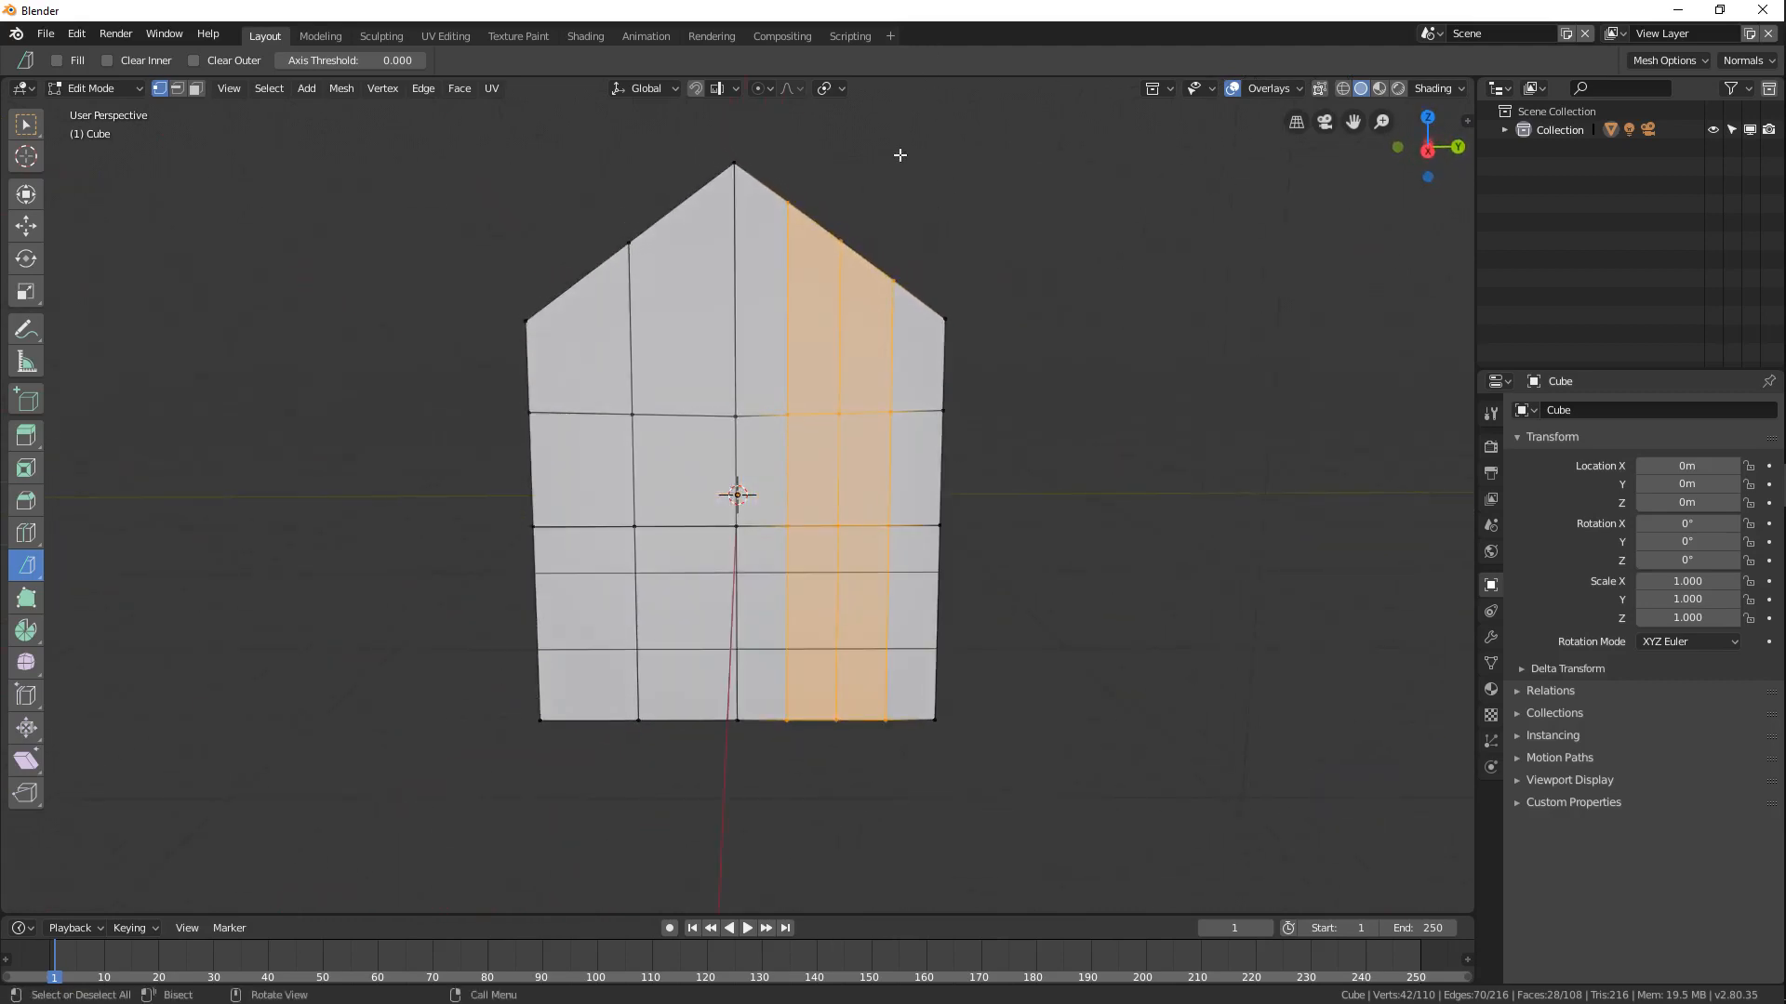
pyautogui.moveTo(868, 186)
pyautogui.mouseDown()
pyautogui.moveTo(861, 762)
pyautogui.moveTo(895, 770)
pyautogui.moveTo(865, 772)
pyautogui.mouseUp()
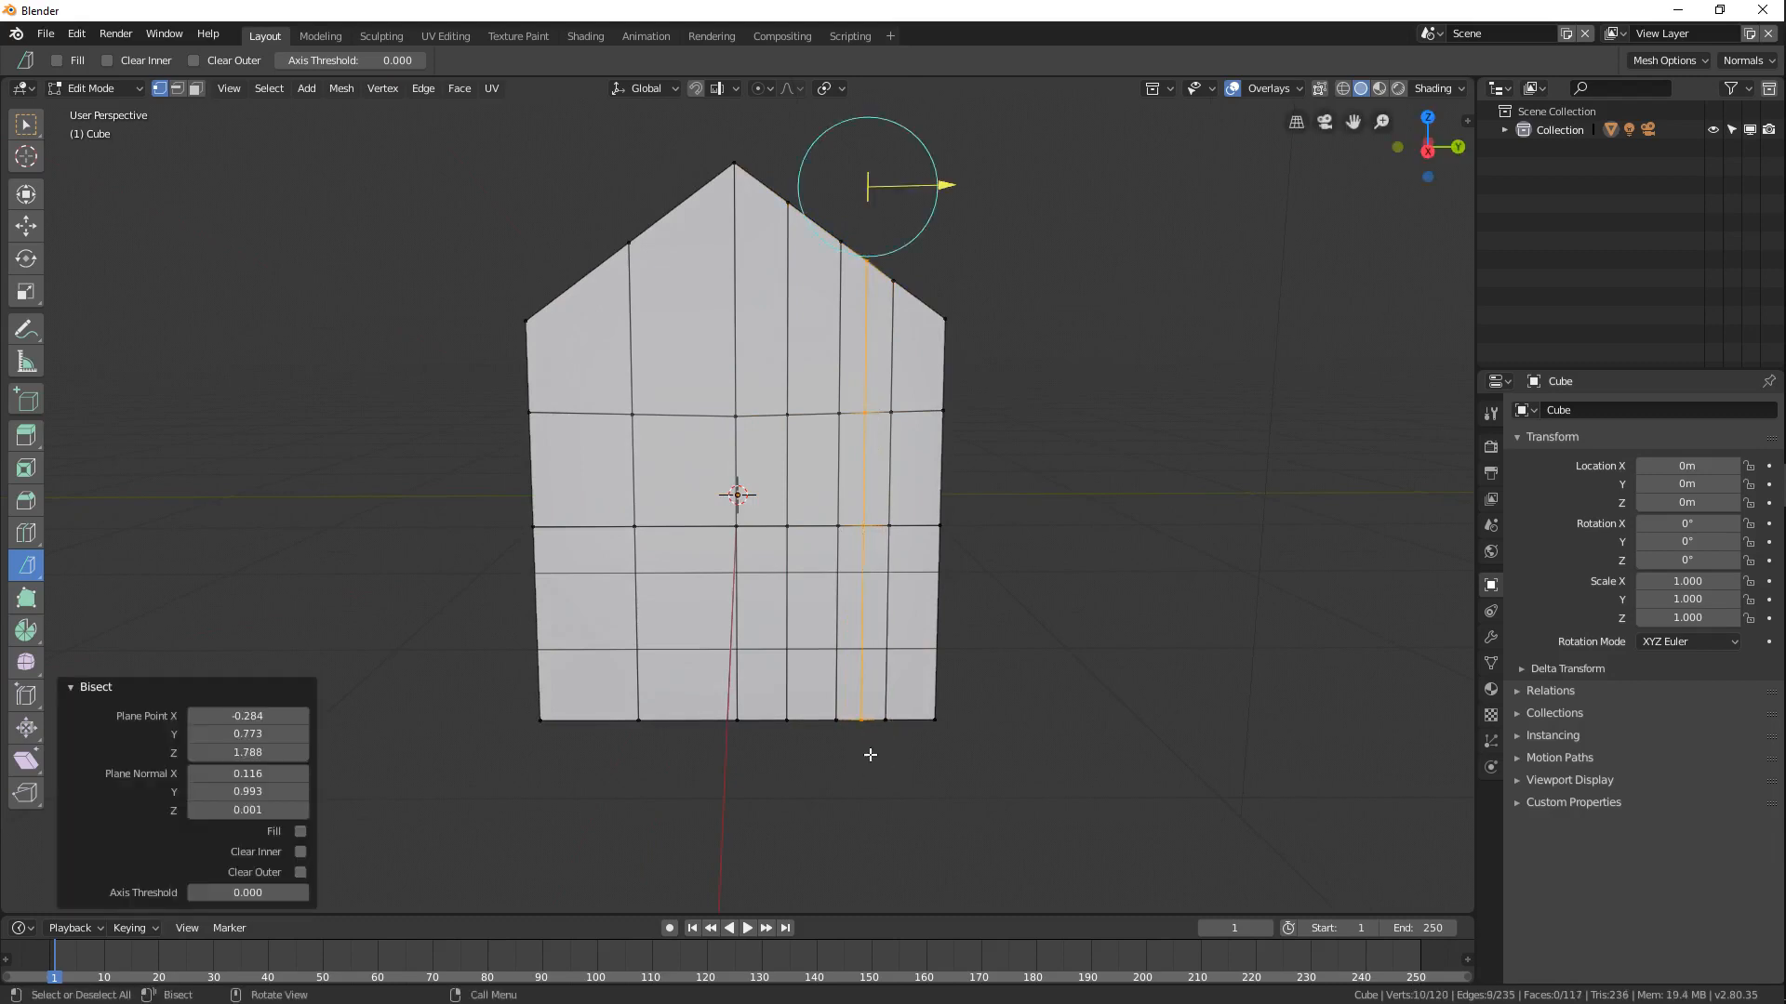
pyautogui.moveTo(1037, 226); pyautogui.dragTo(1196, 447, button='middle')
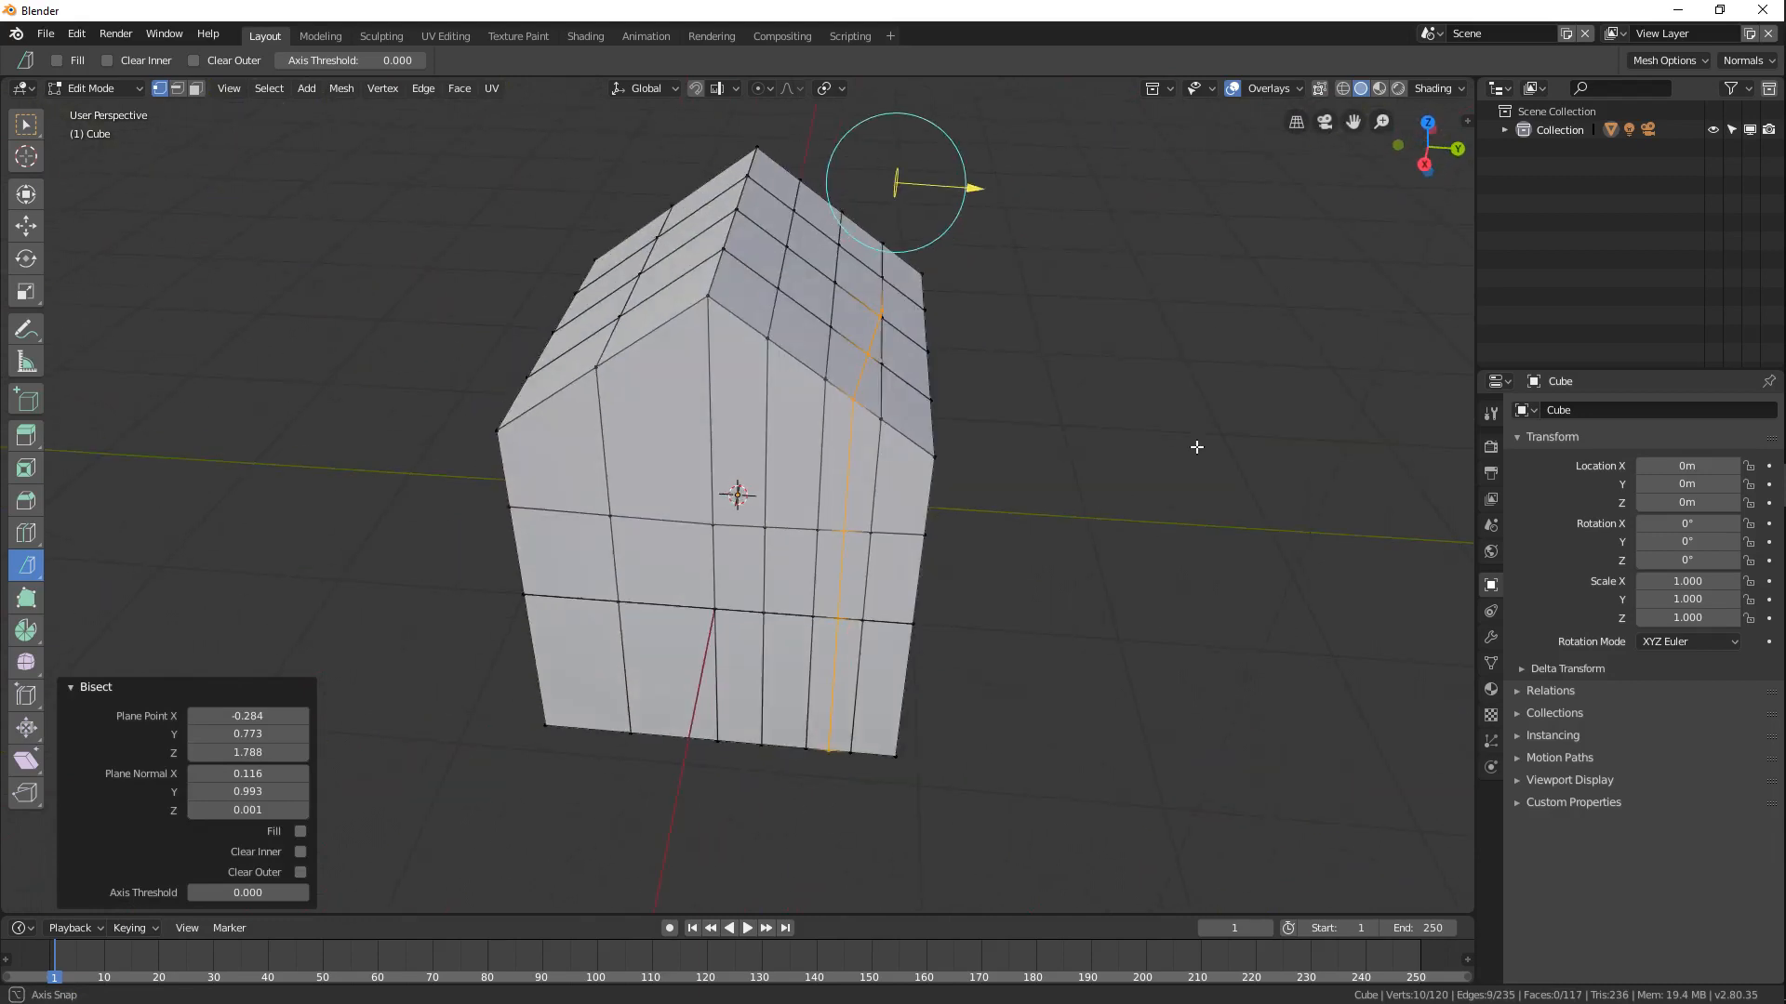
pyautogui.moveTo(983, 355); pyautogui.dragTo(1397, 33, button='middle')
pyautogui.hotkey('ctrl', 'z')
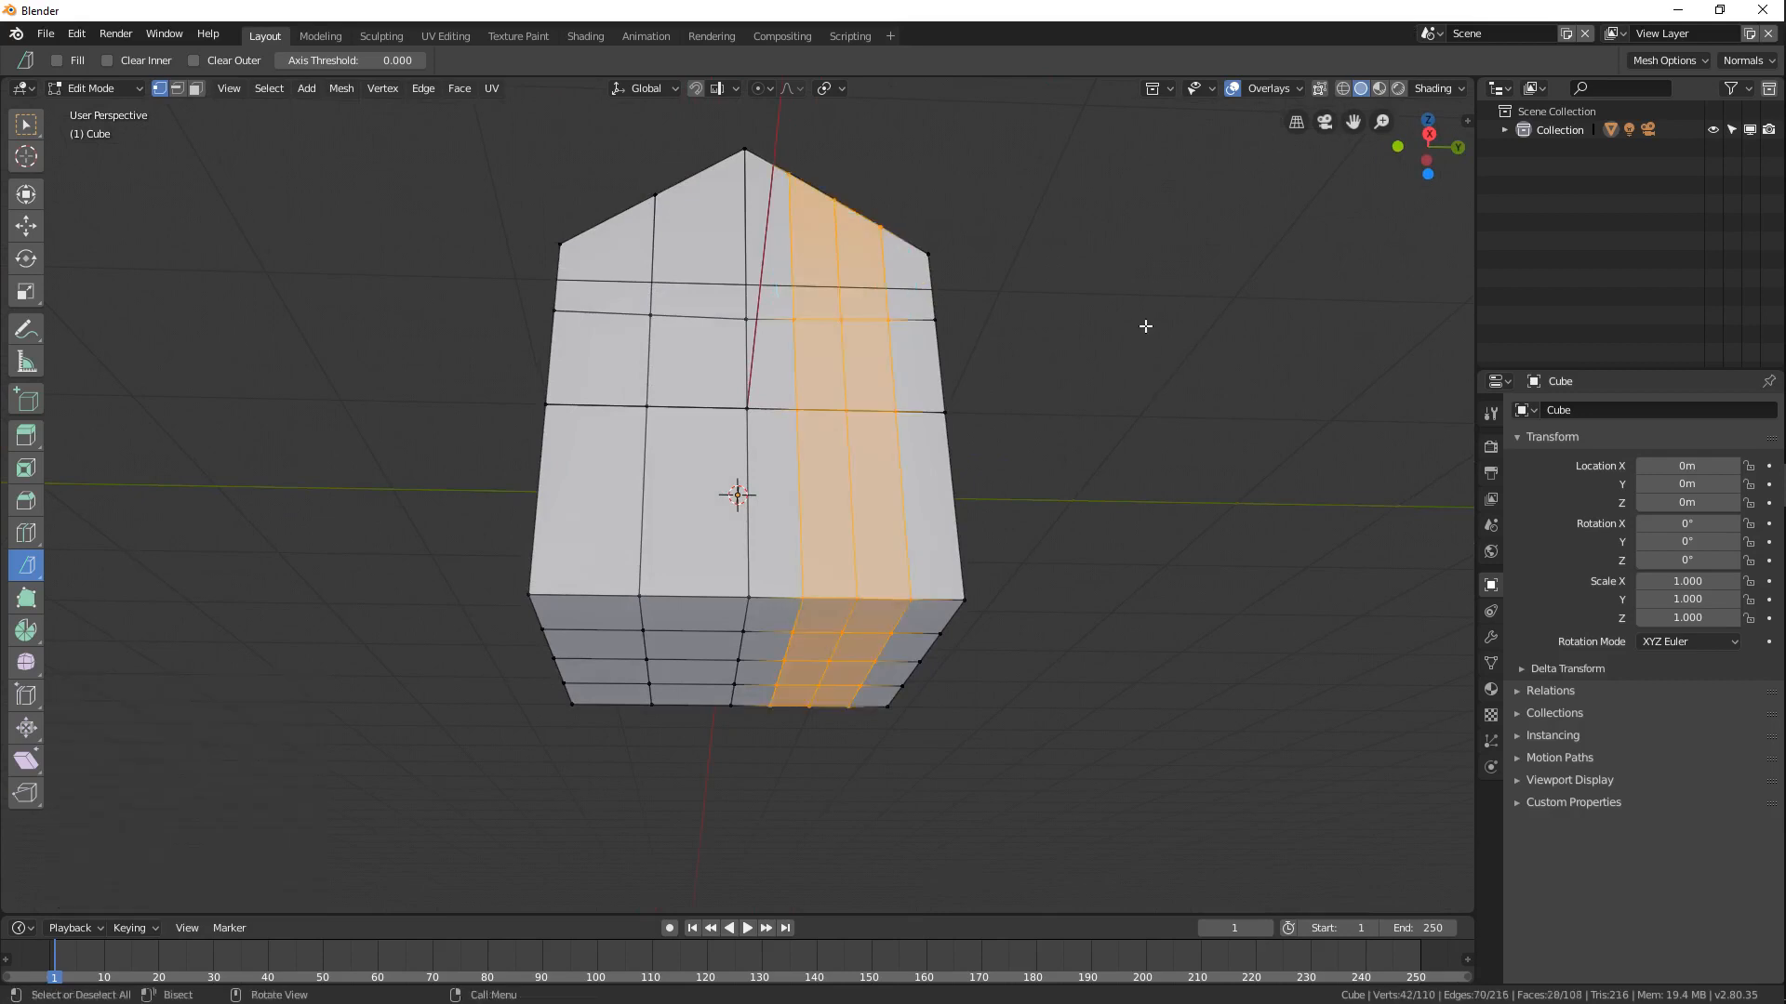
# Bisect the selected faces vertically at about Y 0.574 in the right orthographic view.
pyautogui.moveTo(1144, 327); pyautogui.dragTo(1280, 106, button='middle')
pyautogui.click(1288, 122)
pyautogui.moveTo(1064, 215); pyautogui.dragTo(1074, 262, button='middle')
pyautogui.press('KP_1')
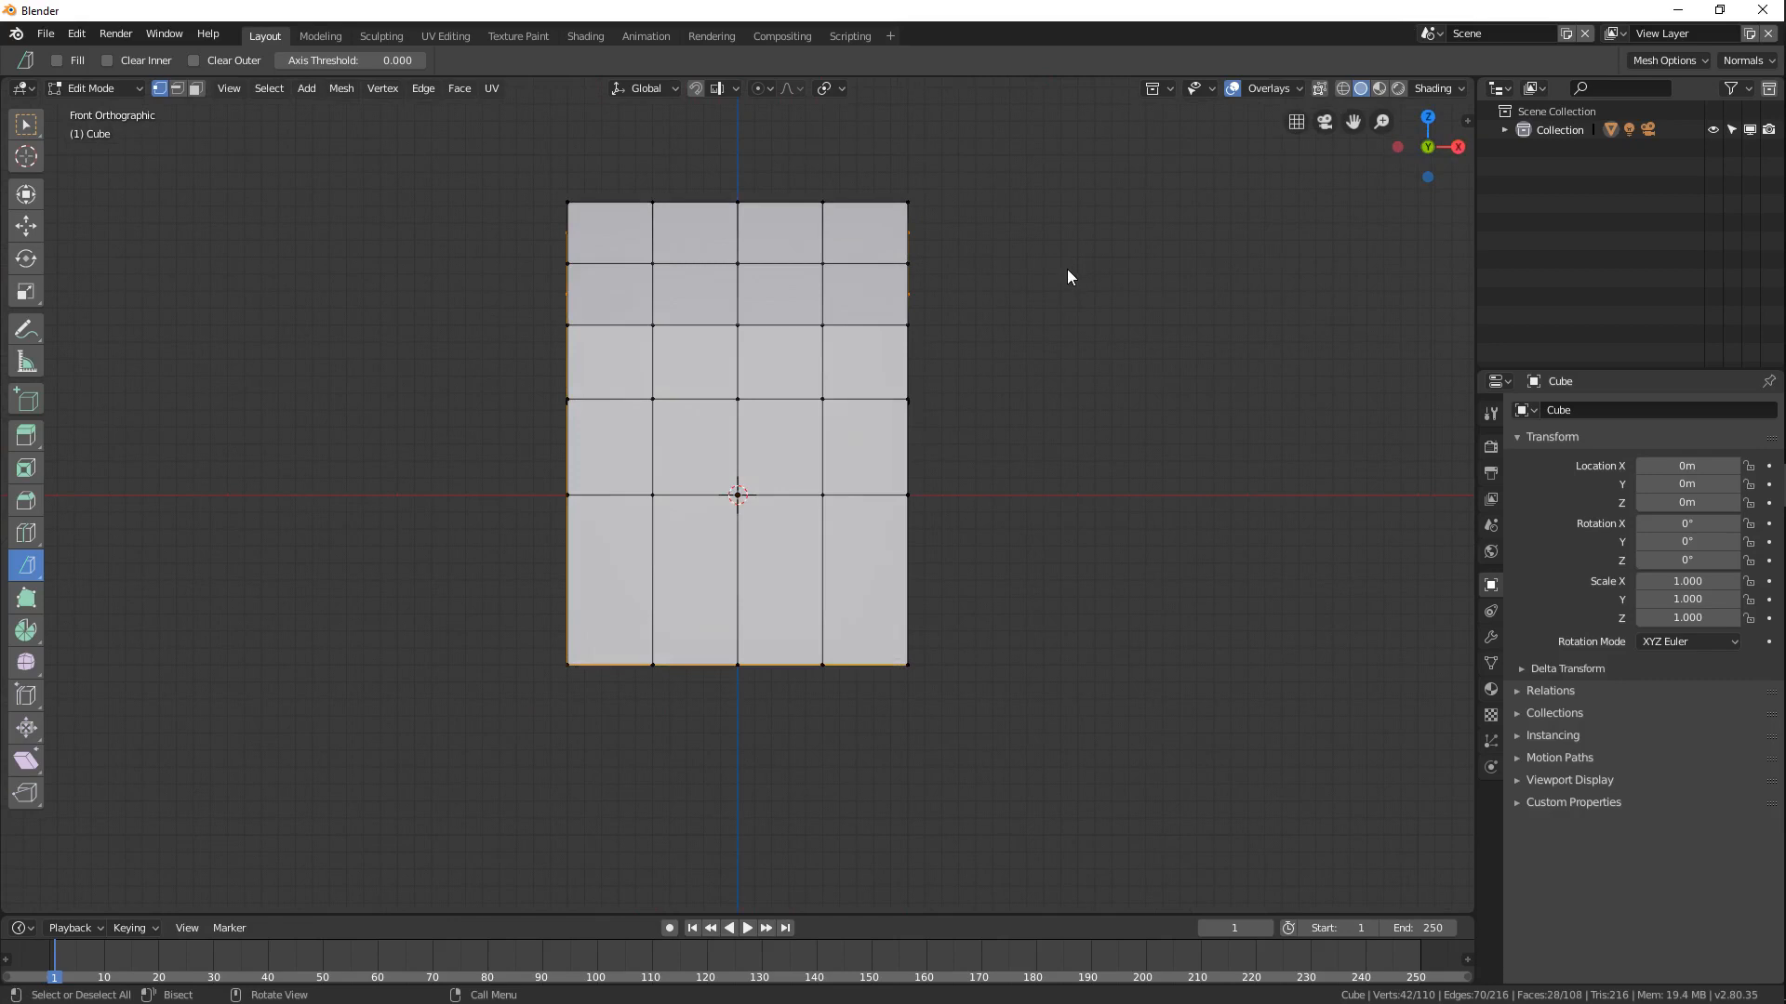
pyautogui.press('KP_8')
pyautogui.press('KP_3')
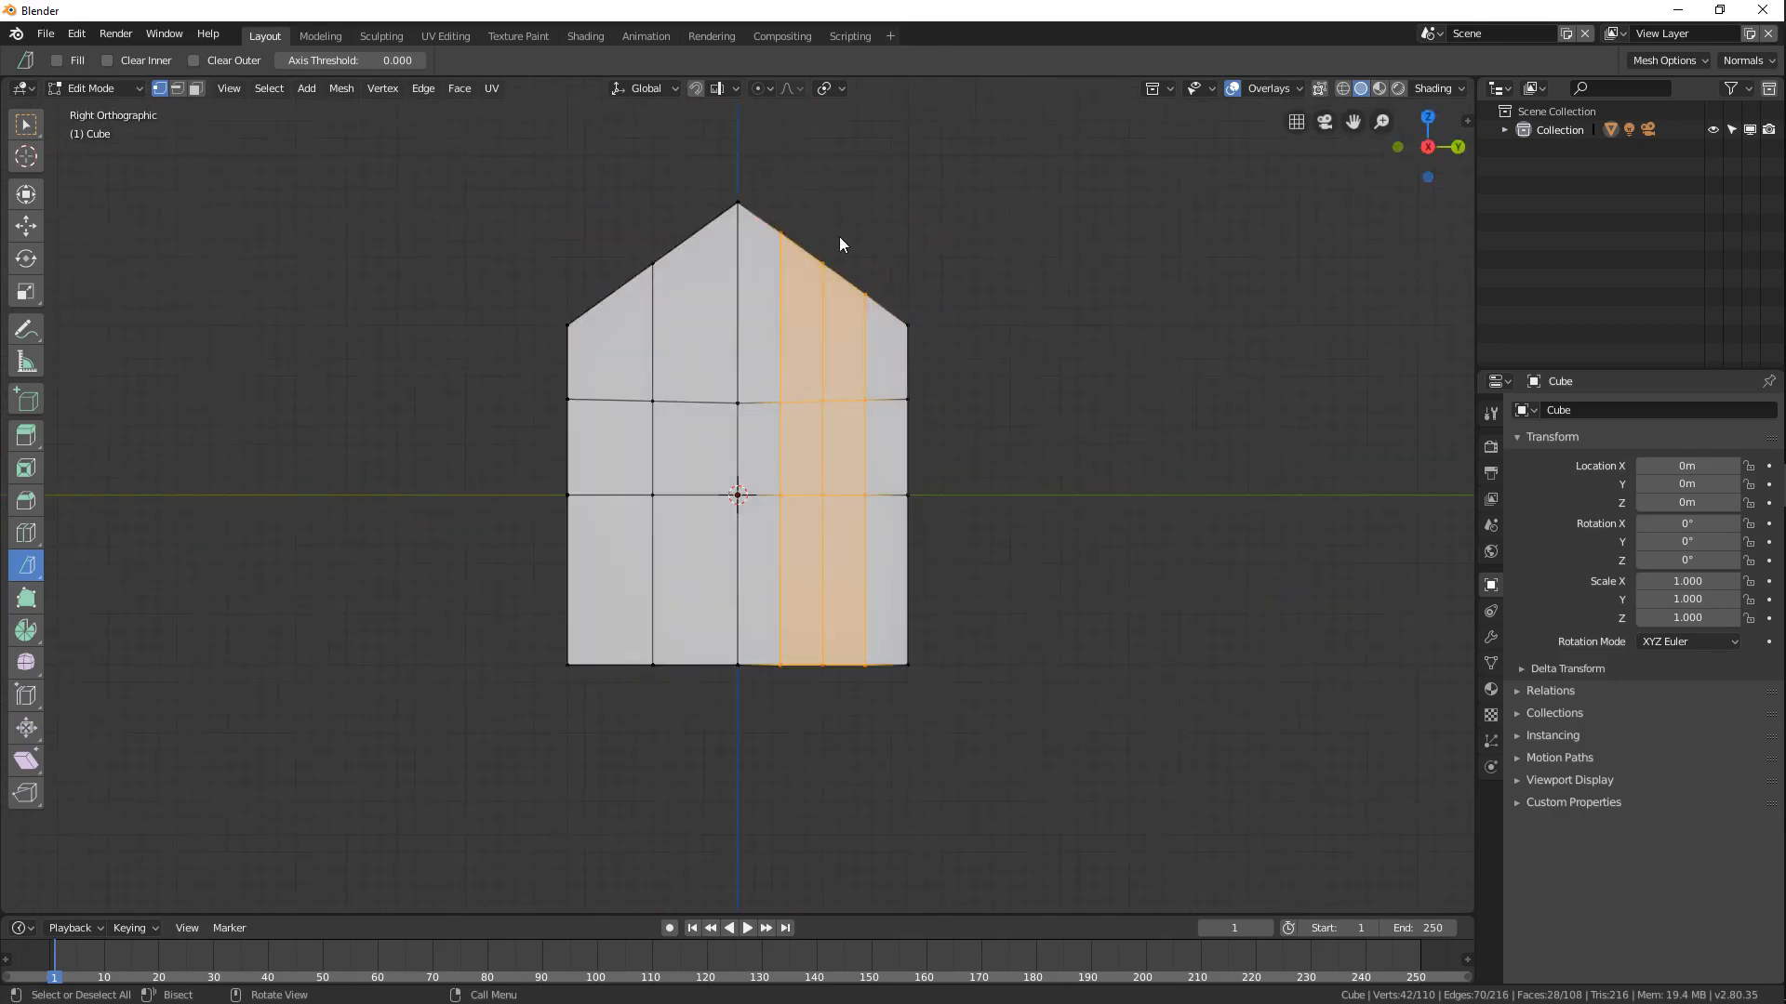
pyautogui.moveTo(836, 232); pyautogui.dragTo(843, 696)
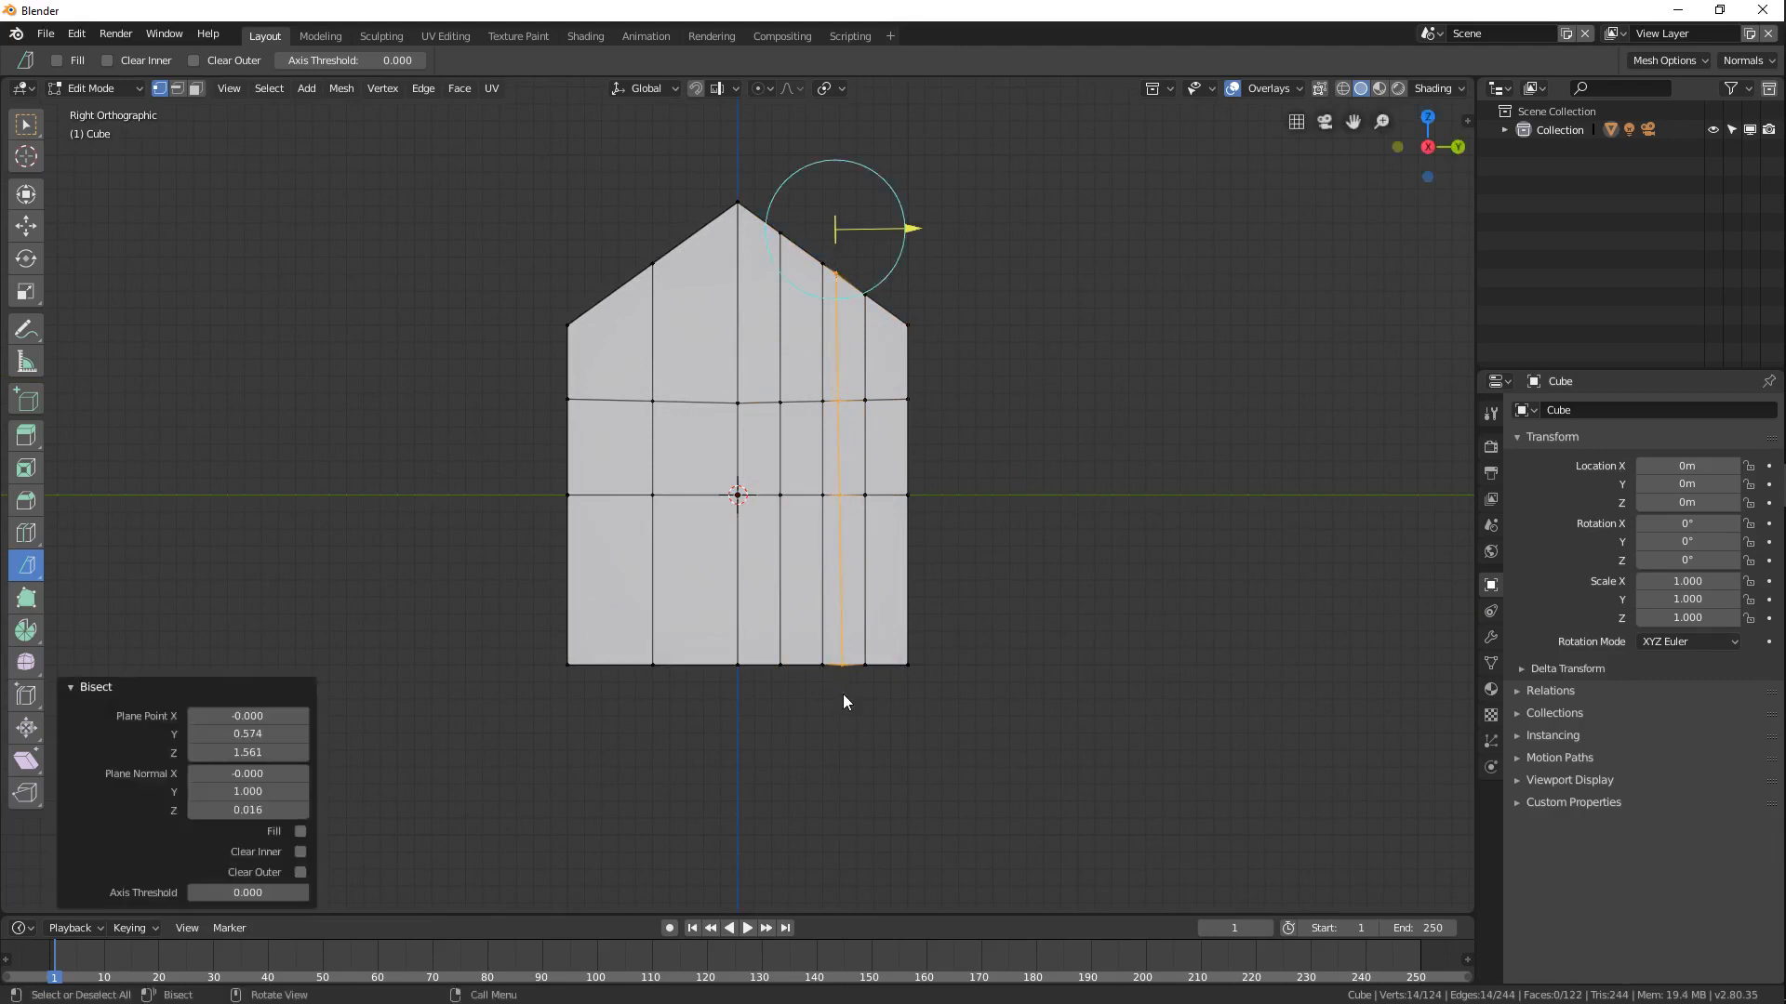
# Select only the gable face beside the centre line in face select mode and bisect it vertically at about Y 0.041.
pyautogui.moveTo(1123, 441); pyautogui.dragTo(1083, 499, button='middle')
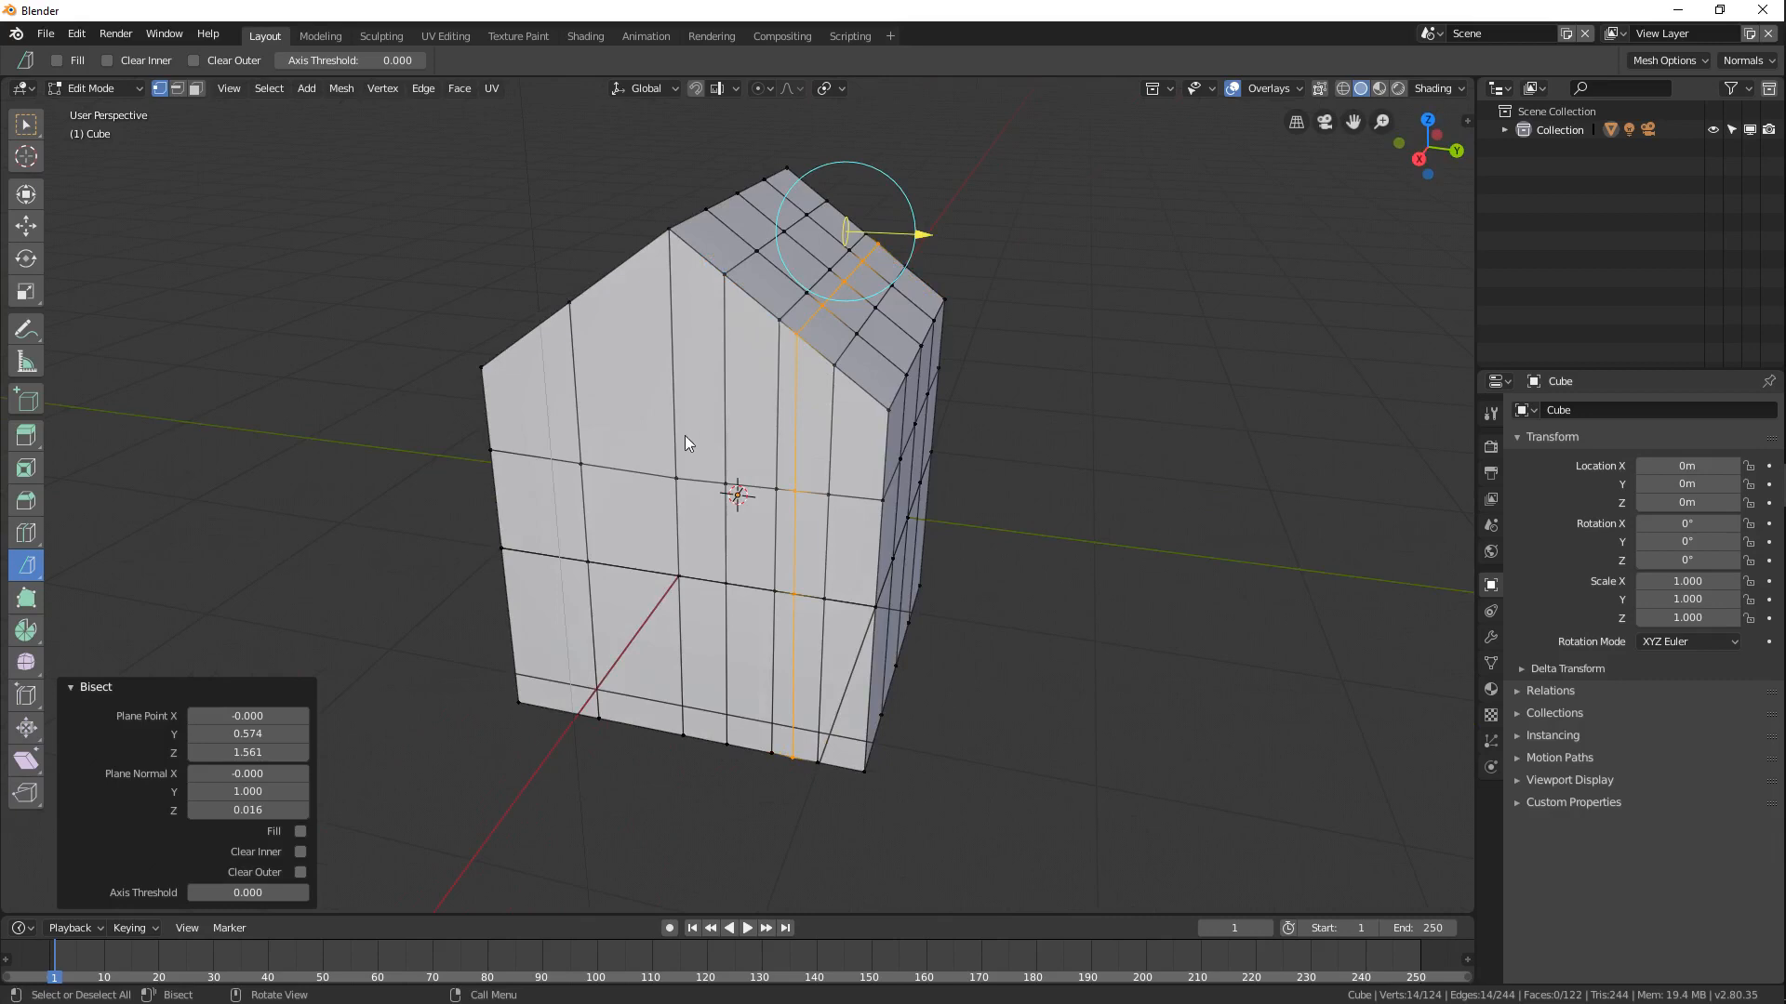
pyautogui.click(719, 515)
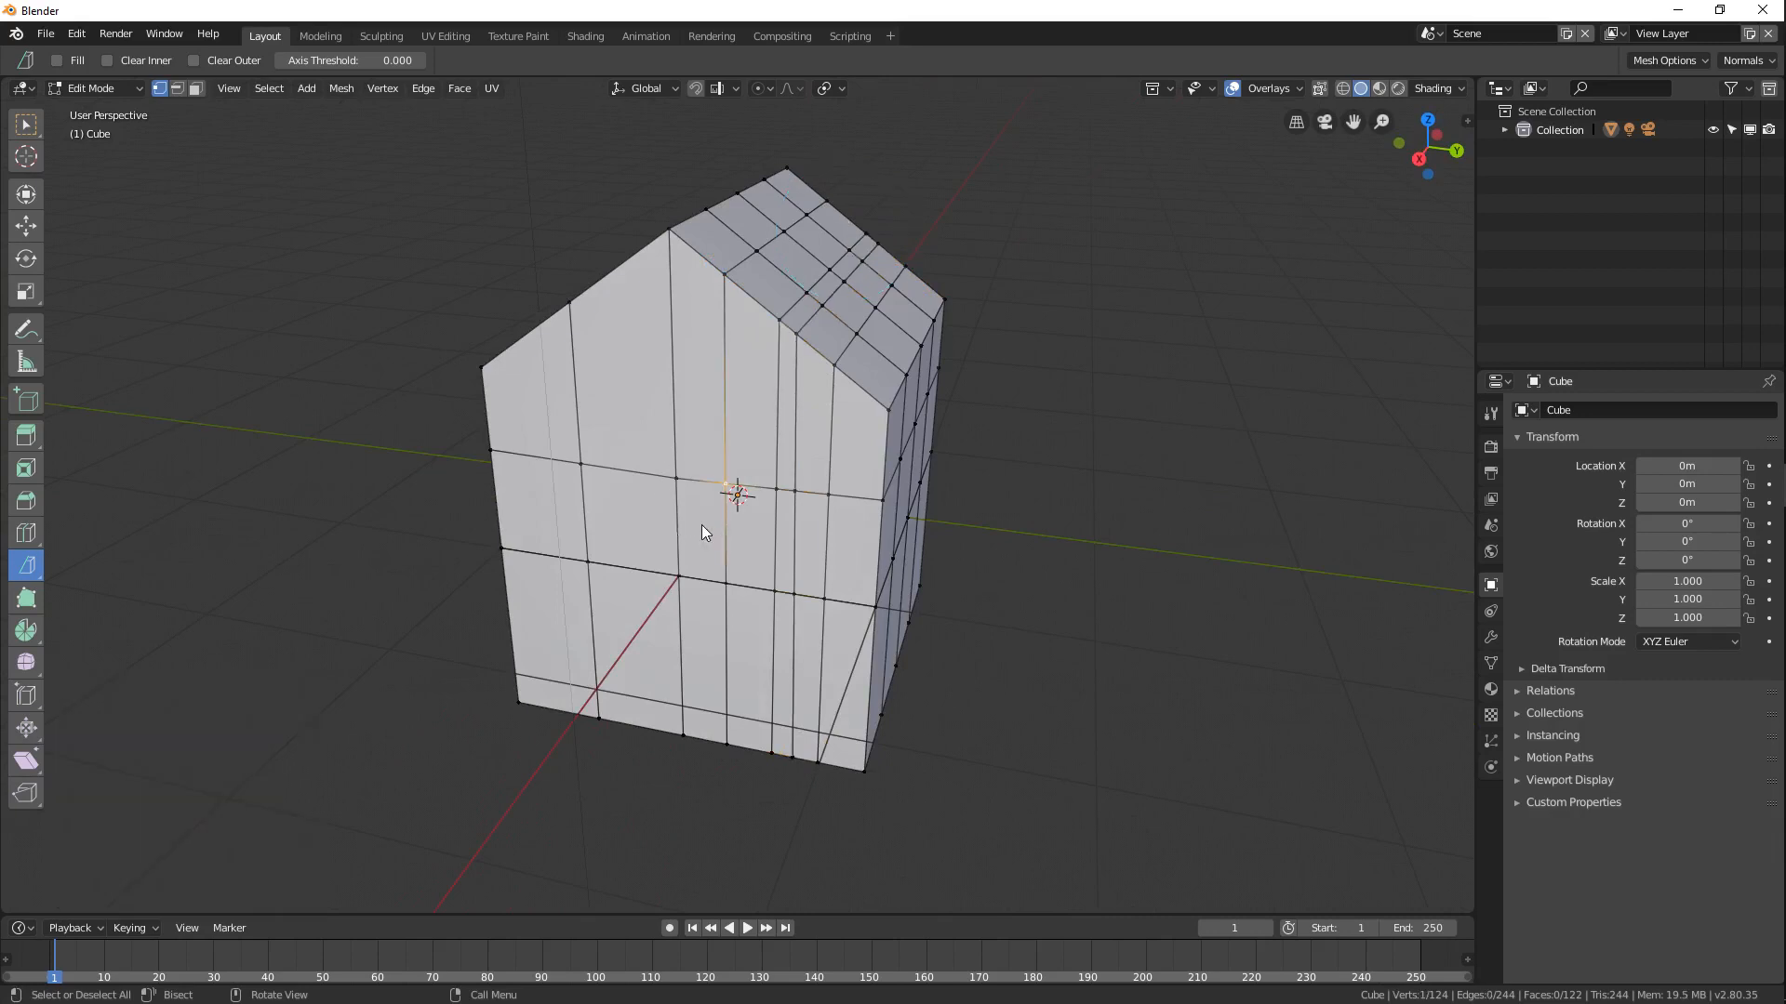
pyautogui.hotkey('ctrl', 'Tab')
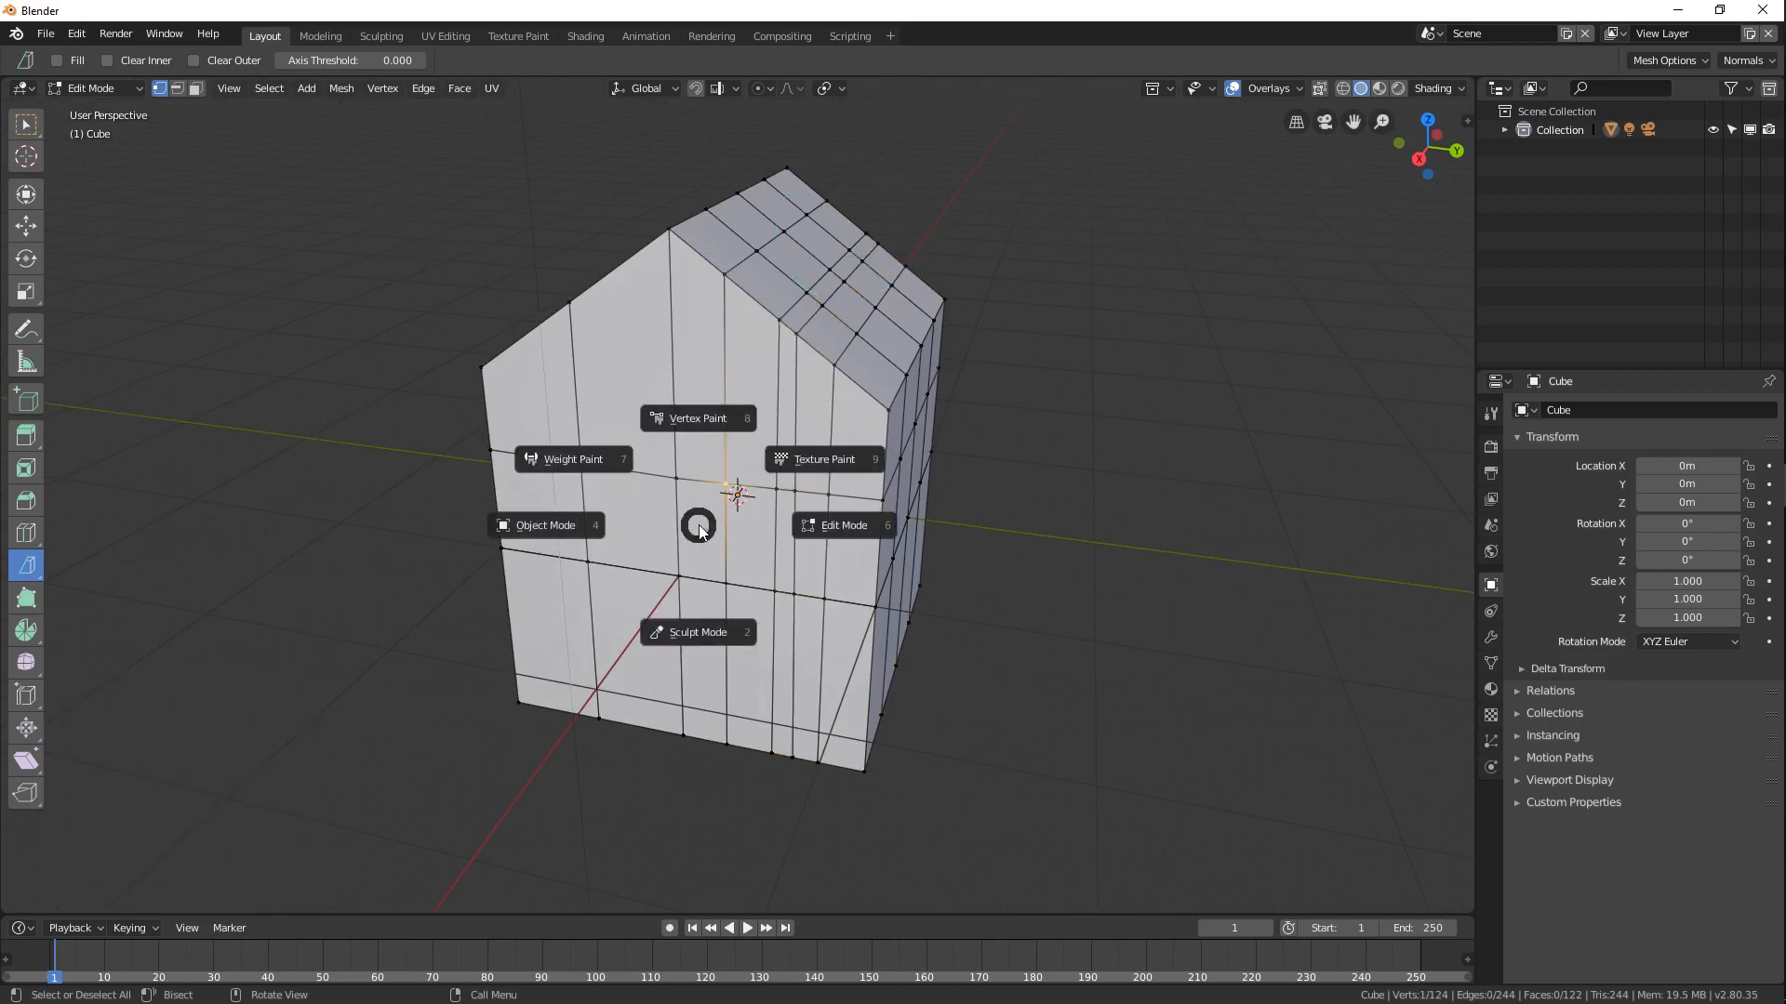
pyautogui.press('Escape')
pyautogui.press('3')
pyautogui.click(702, 529)
pyautogui.moveTo(700, 530)
pyautogui.keyDown('alt'); pyautogui.mouseDown(button='middle')
pyautogui.moveTo(736, 512)
pyautogui.moveTo(733, 483)
pyautogui.mouseUp(button='middle'); pyautogui.keyUp('alt')
pyautogui.moveTo(744, 372); pyautogui.dragTo(753, 592)
pyautogui.moveTo(808, 480)
pyautogui.mouseDown(button='middle')
pyautogui.moveTo(813, 558)
pyautogui.moveTo(828, 500)
pyautogui.mouseUp(button='middle')
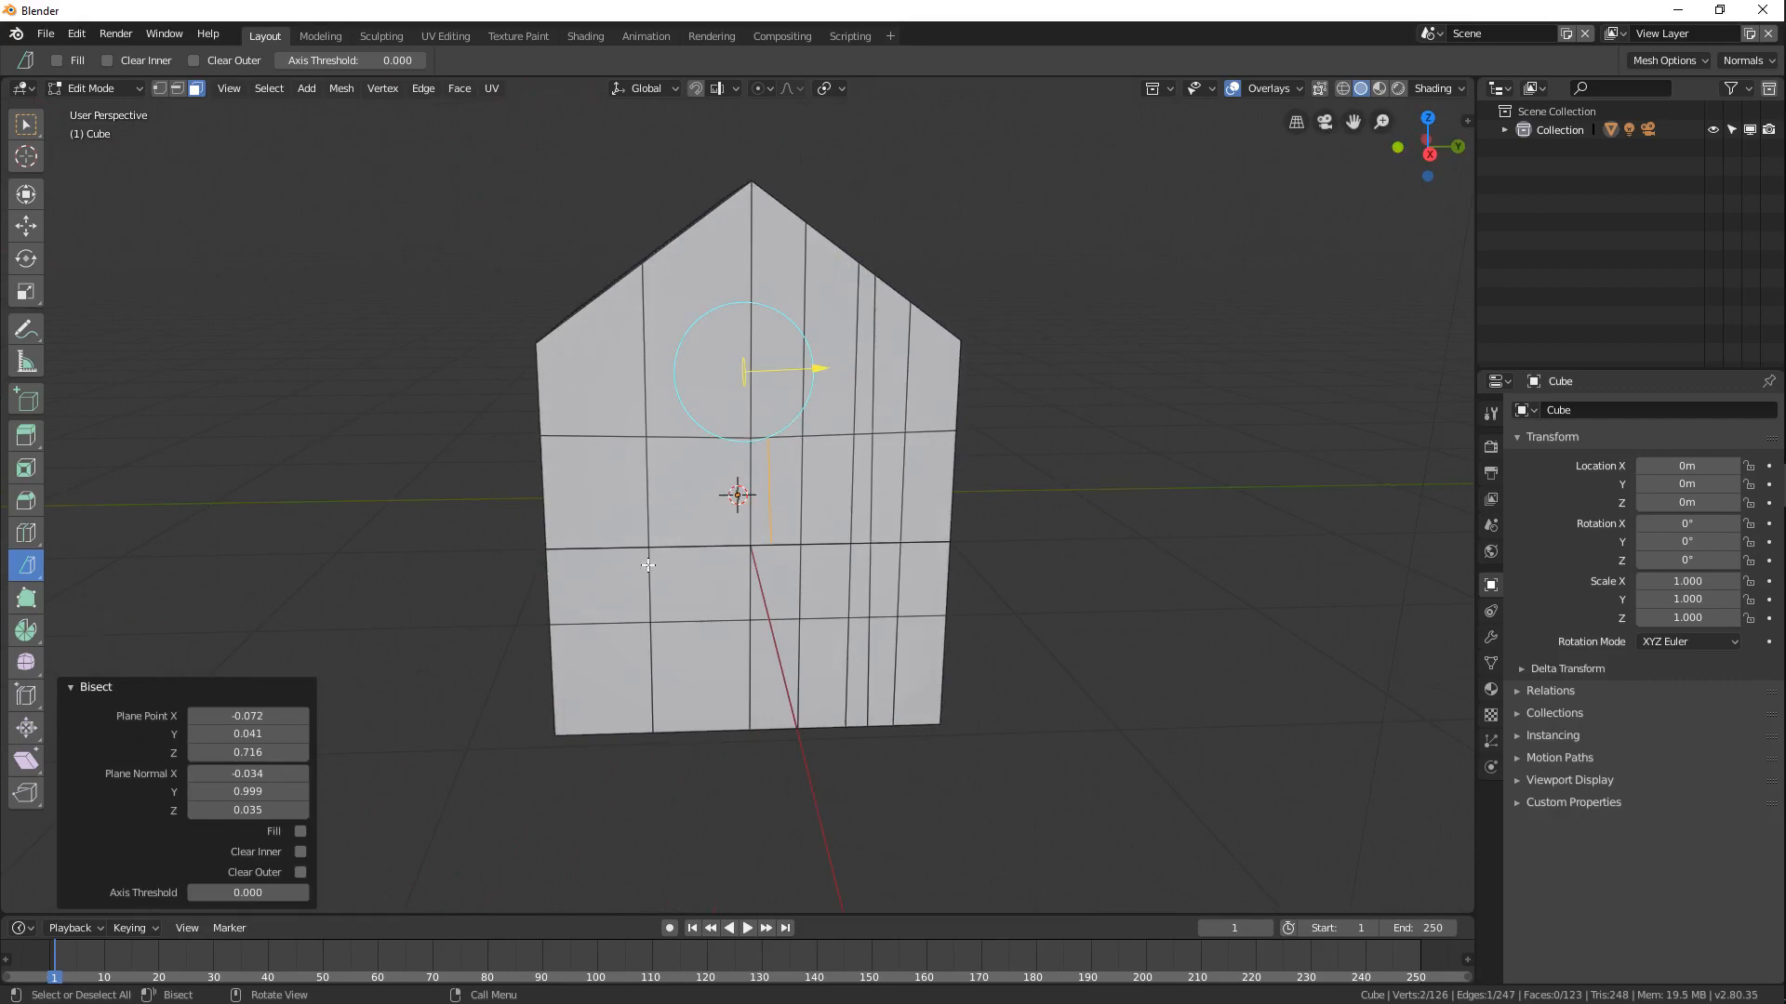
# Try bisecting only the bottom gable face left of the centre line vertically, and undo the recent single-face cuts.
pyautogui.click(701, 596)
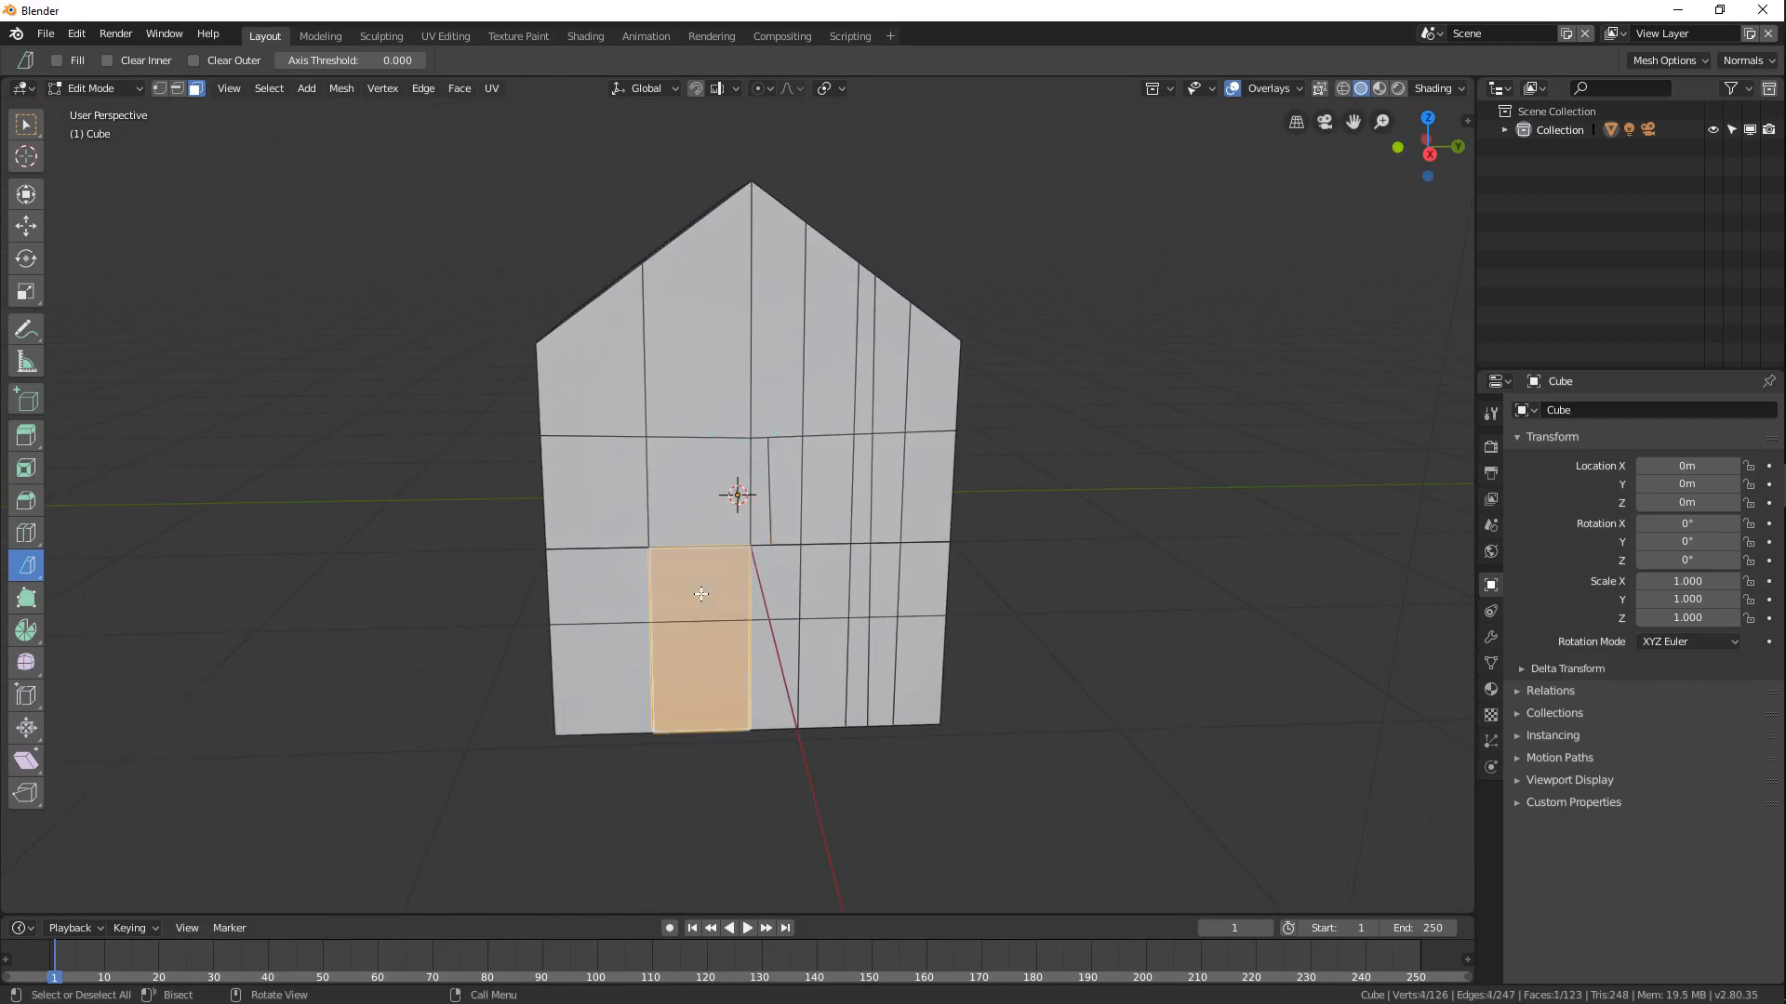
pyautogui.moveTo(657, 719); pyautogui.dragTo(740, 566, button='middle')
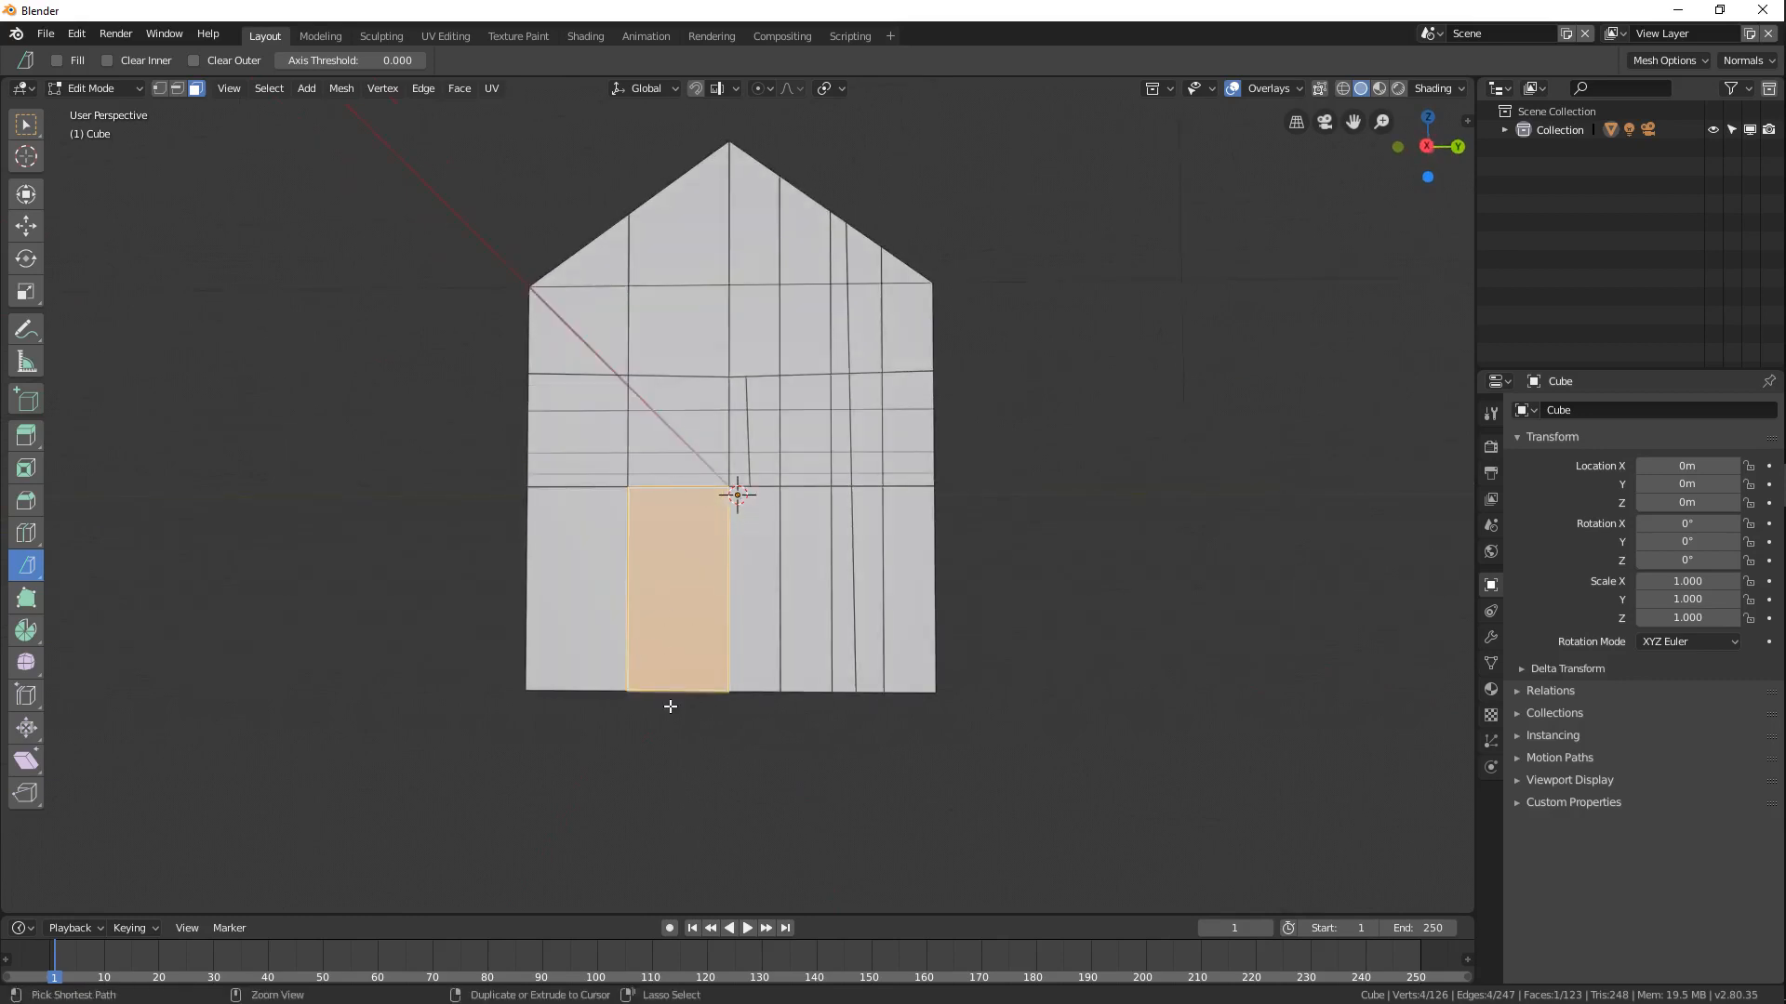
pyautogui.moveTo(679, 479); pyautogui.dragTo(678, 577)
pyautogui.moveTo(711, 564); pyautogui.dragTo(742, 595, button='middle')
pyautogui.hotkey('ctrl', 'x')
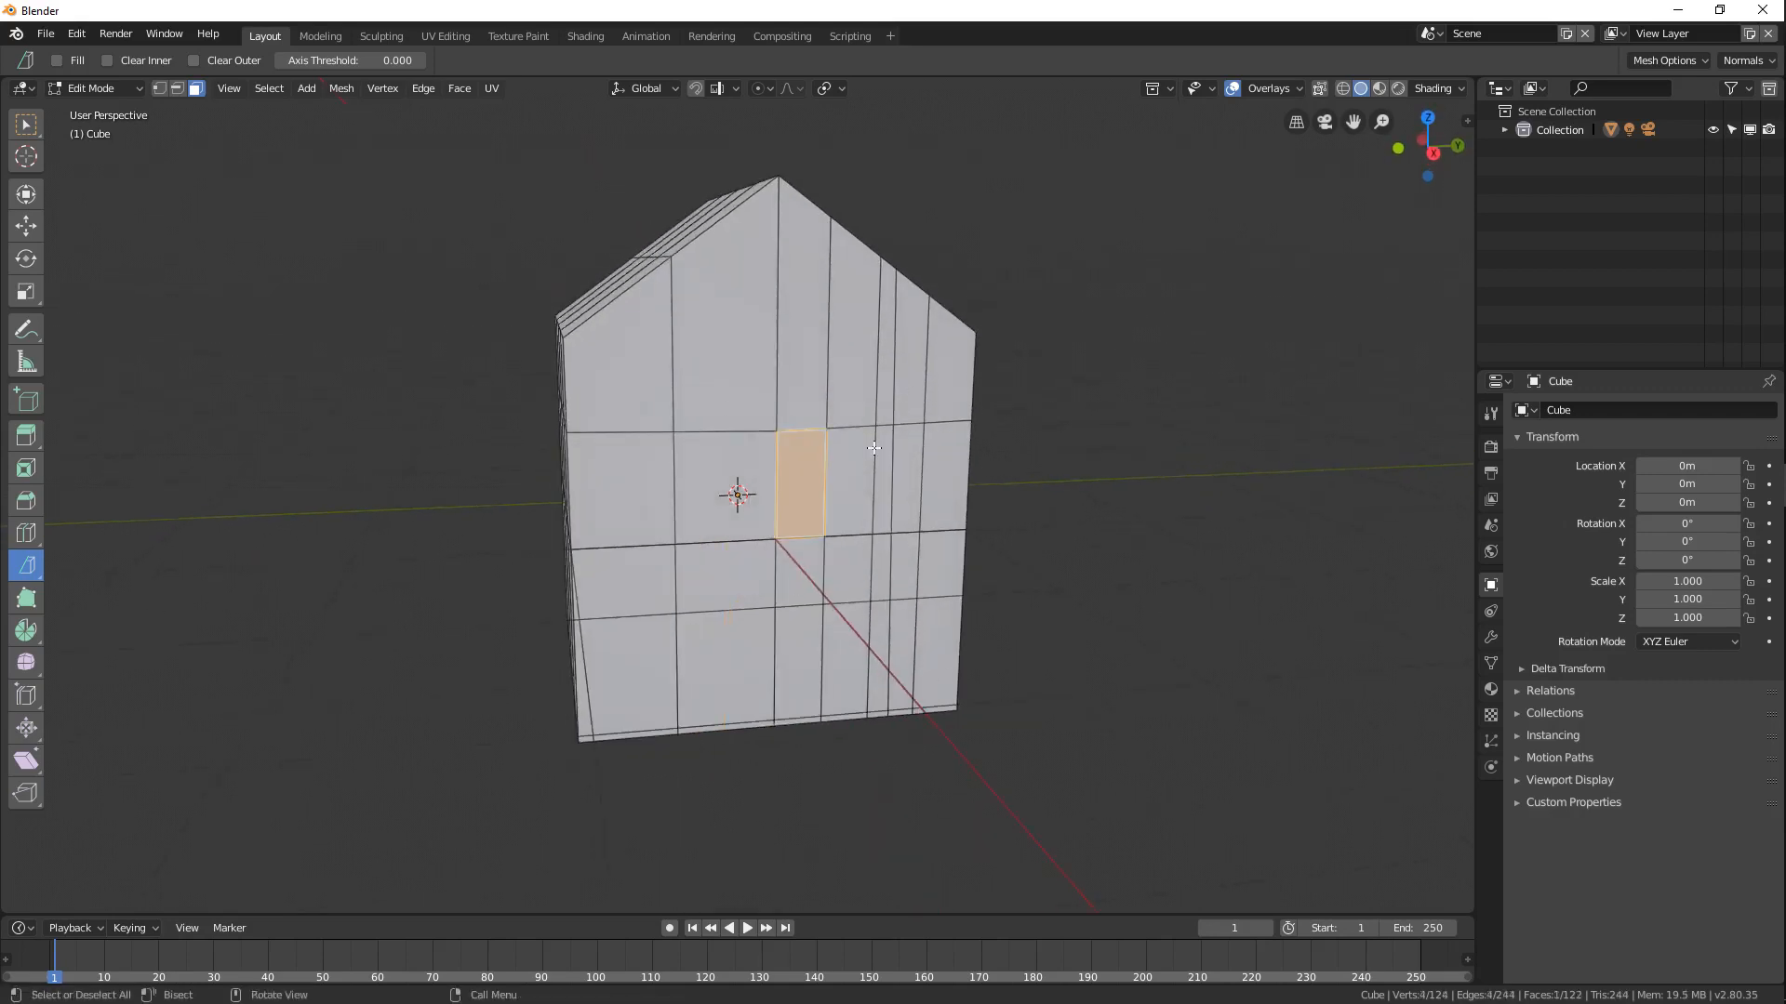
# Switch from the Bisect tool back to the Knife tool.
pyautogui.click(35, 569)
pyautogui.click(41, 568)
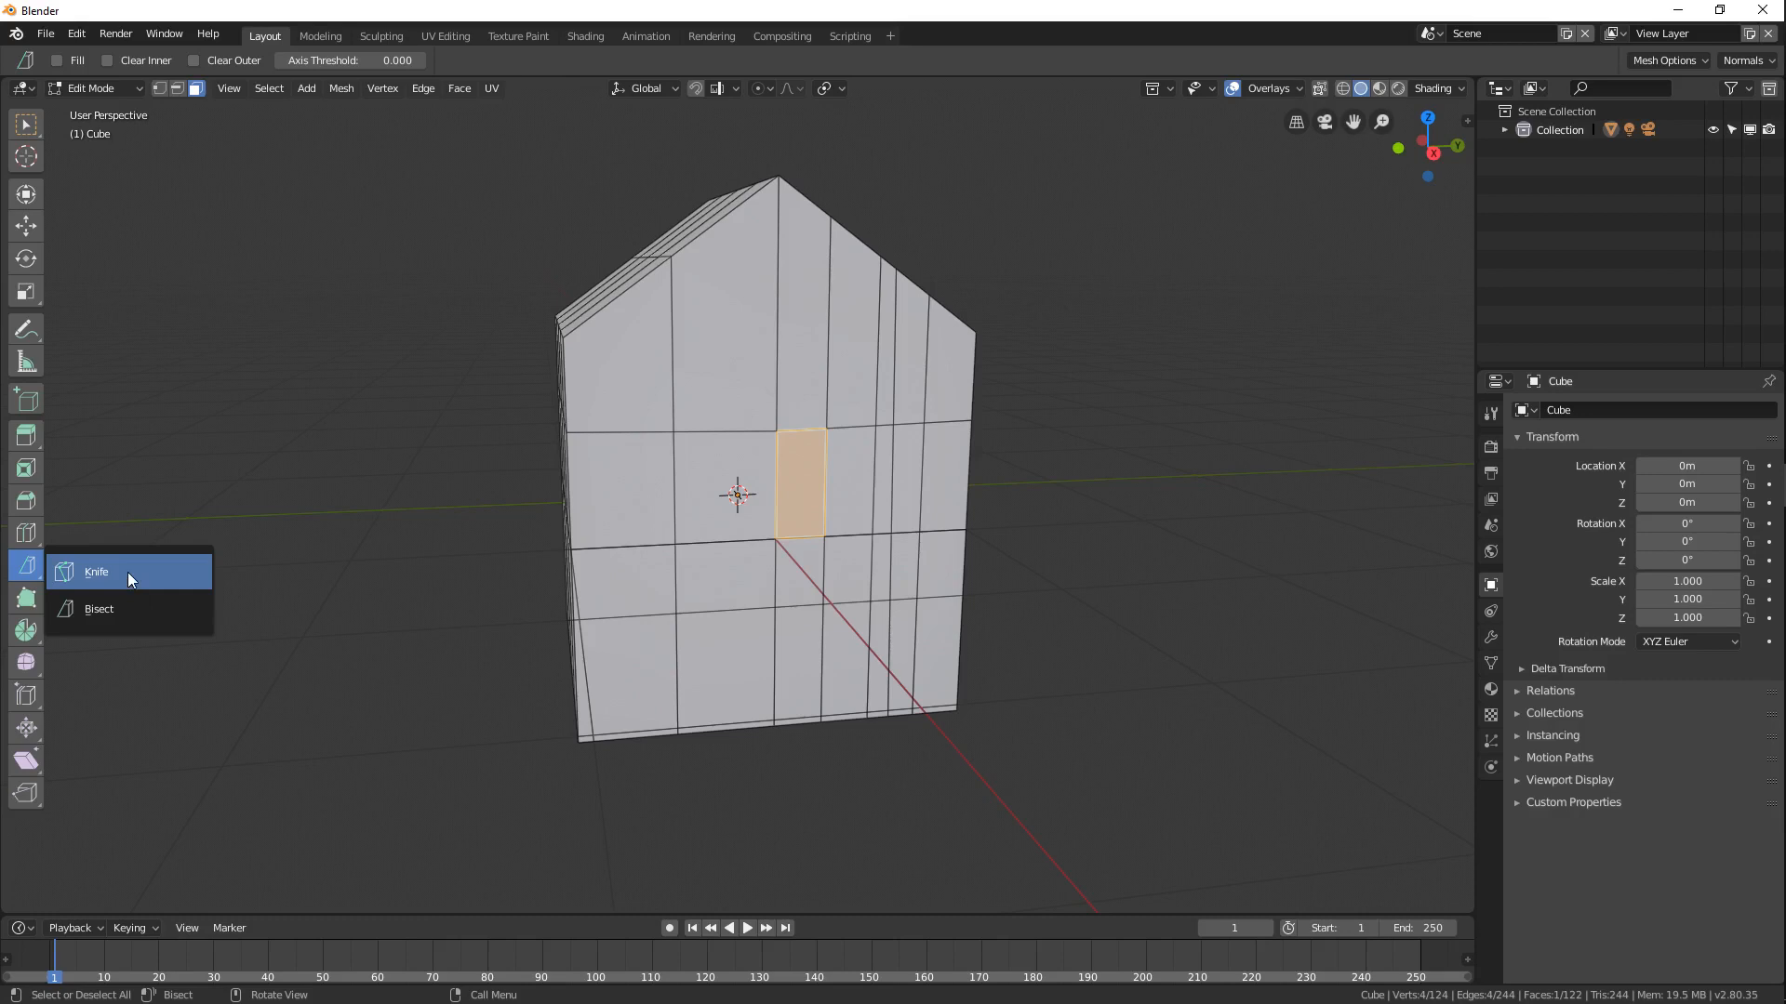
pyautogui.click(126, 572)
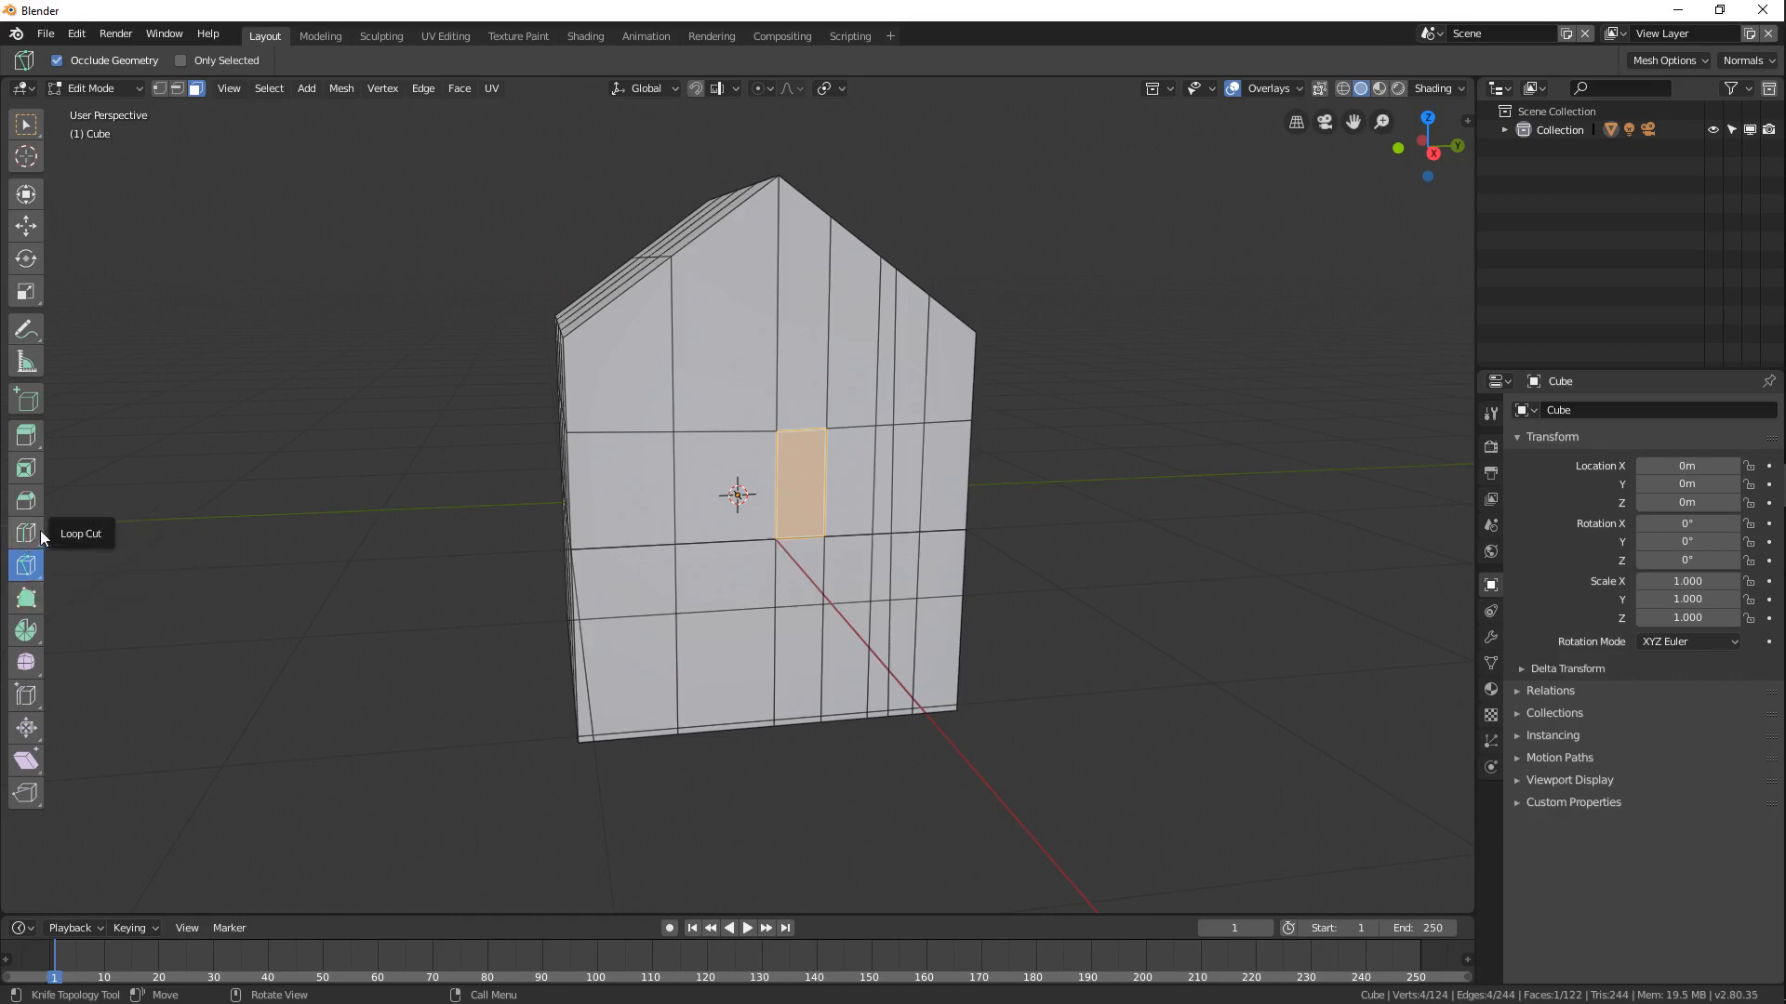
# Apply Offset Edge Loop Cut around the selected gable face at a factor of about -0.008, and cancel the second slide.
pyautogui.click(39, 532)
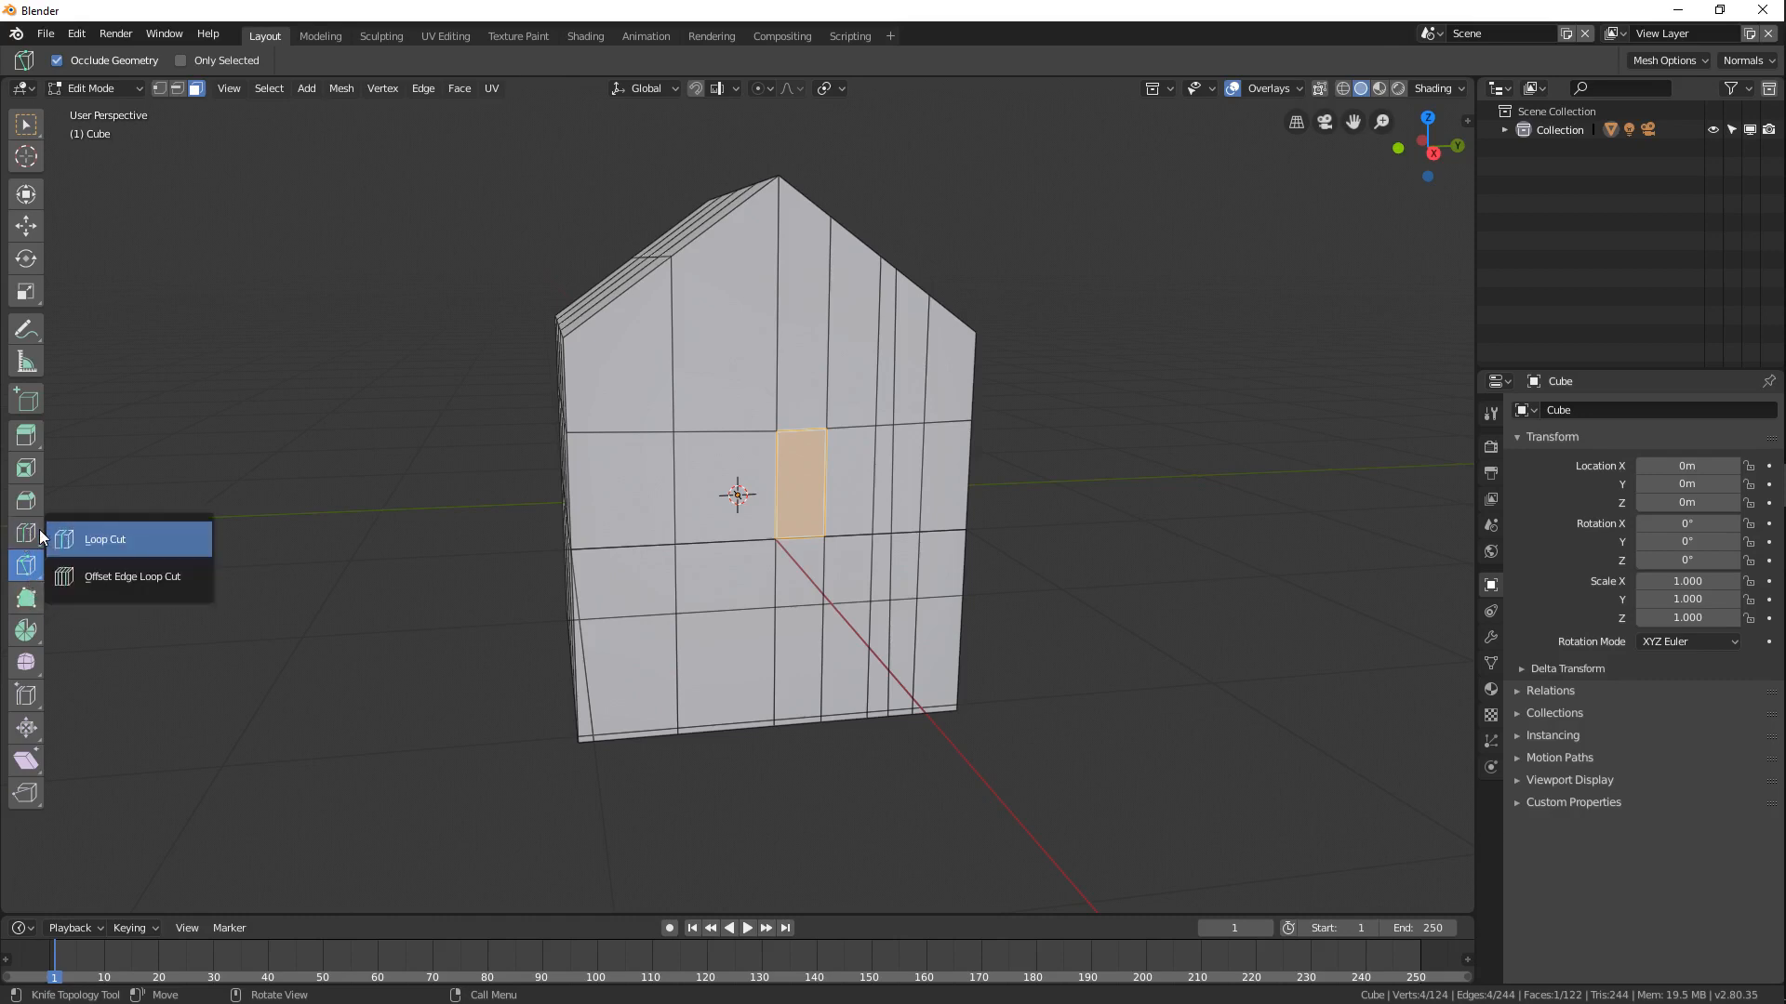
pyautogui.click(93, 576)
pyautogui.moveTo(802, 341); pyautogui.dragTo(781, 340, button='middle')
pyautogui.moveTo(697, 406); pyautogui.dragTo(769, 428)
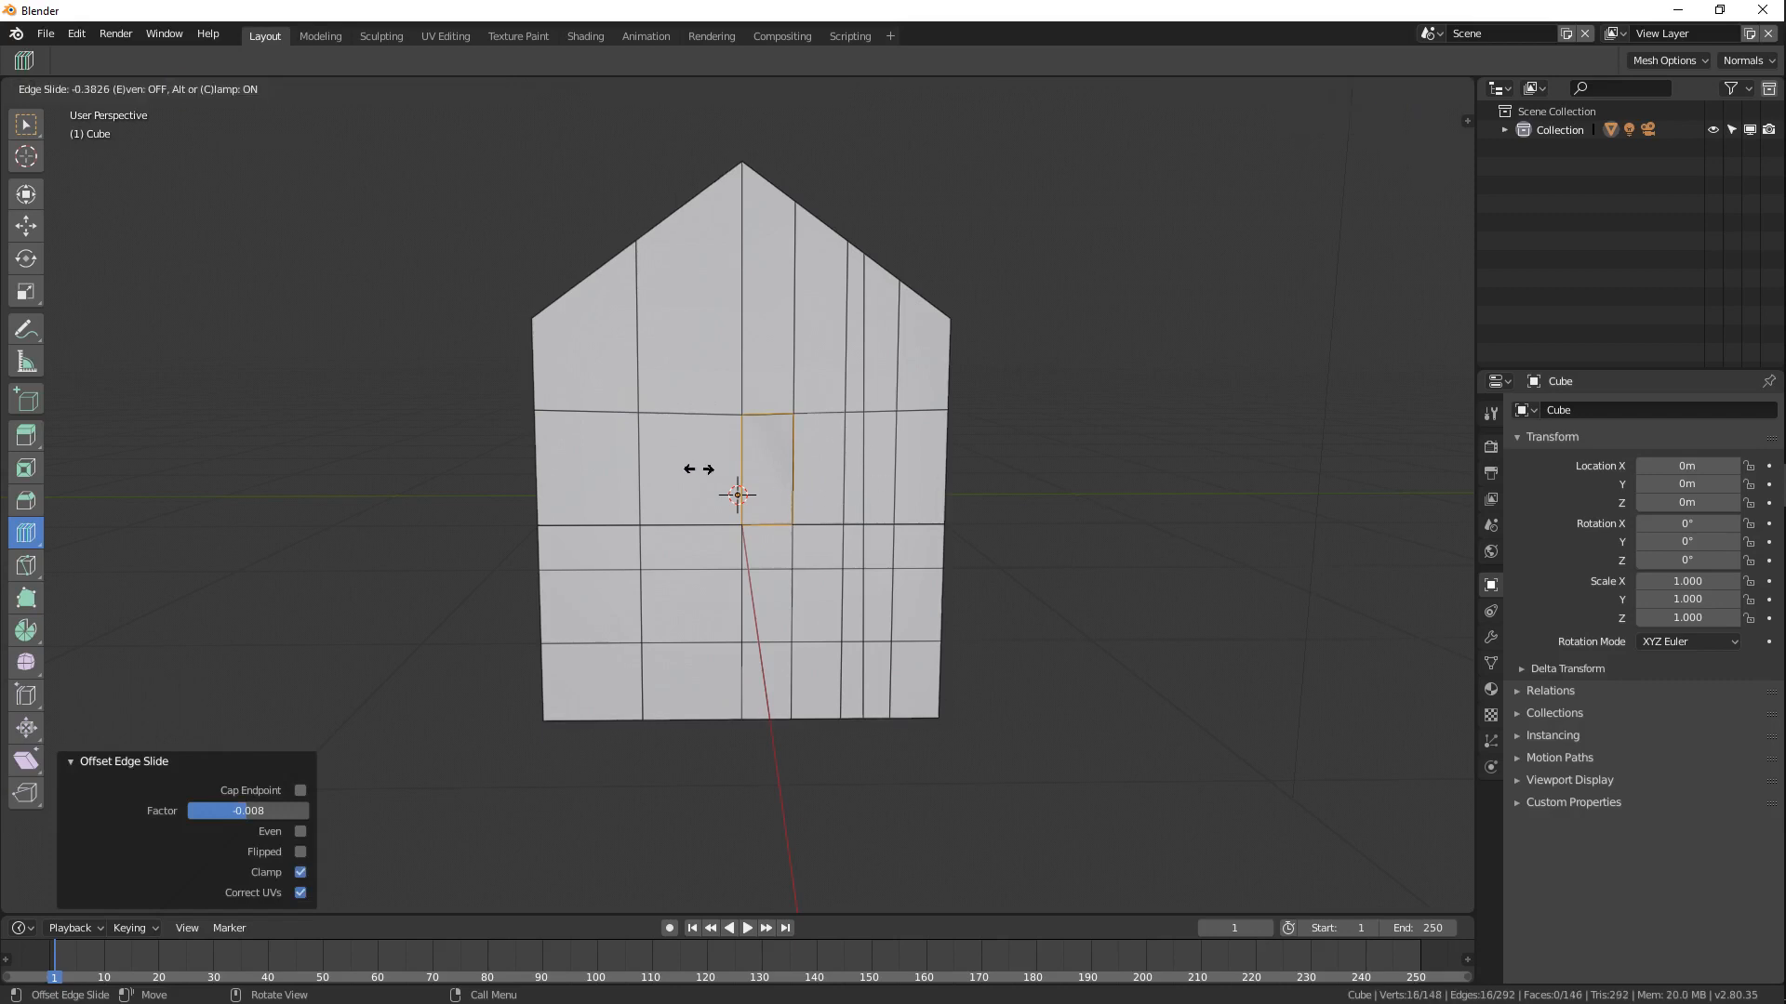
pyautogui.rightClick(769, 589)
# Clear the selection of the whole house mesh in edge select mode.
pyautogui.moveTo(895, 411); pyautogui.dragTo(753, 517, button='middle')
pyautogui.press('a')
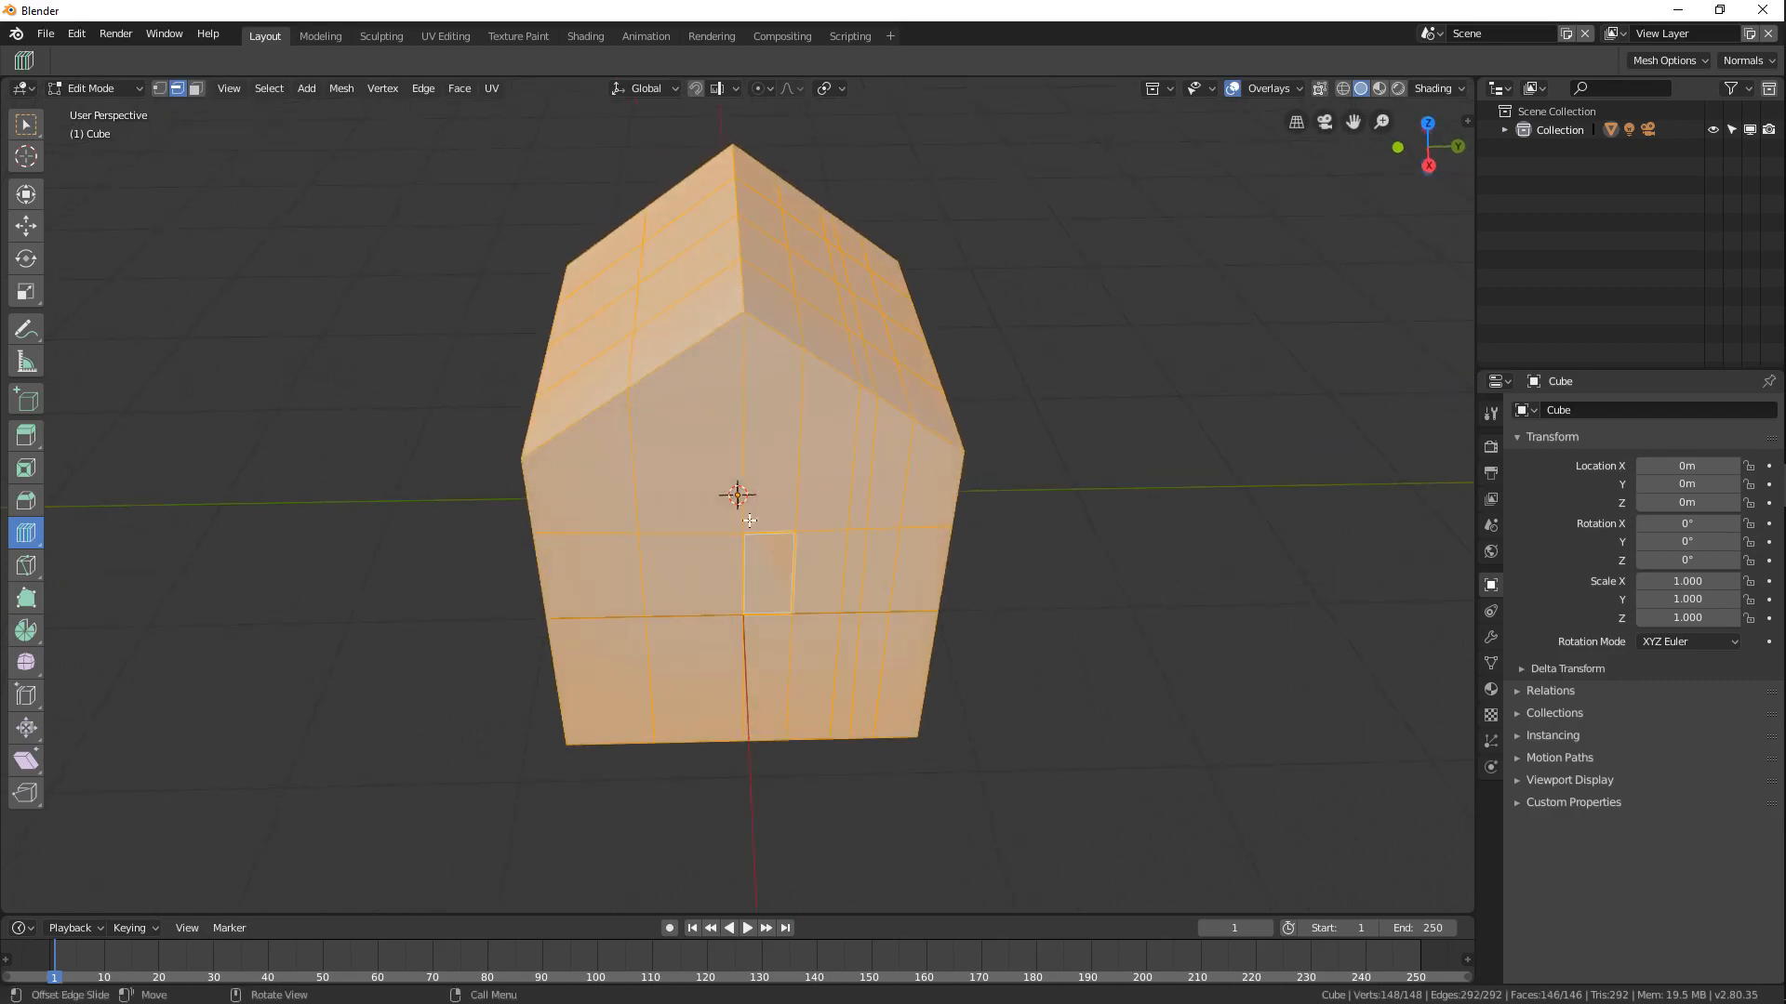
pyautogui.click(697, 528)
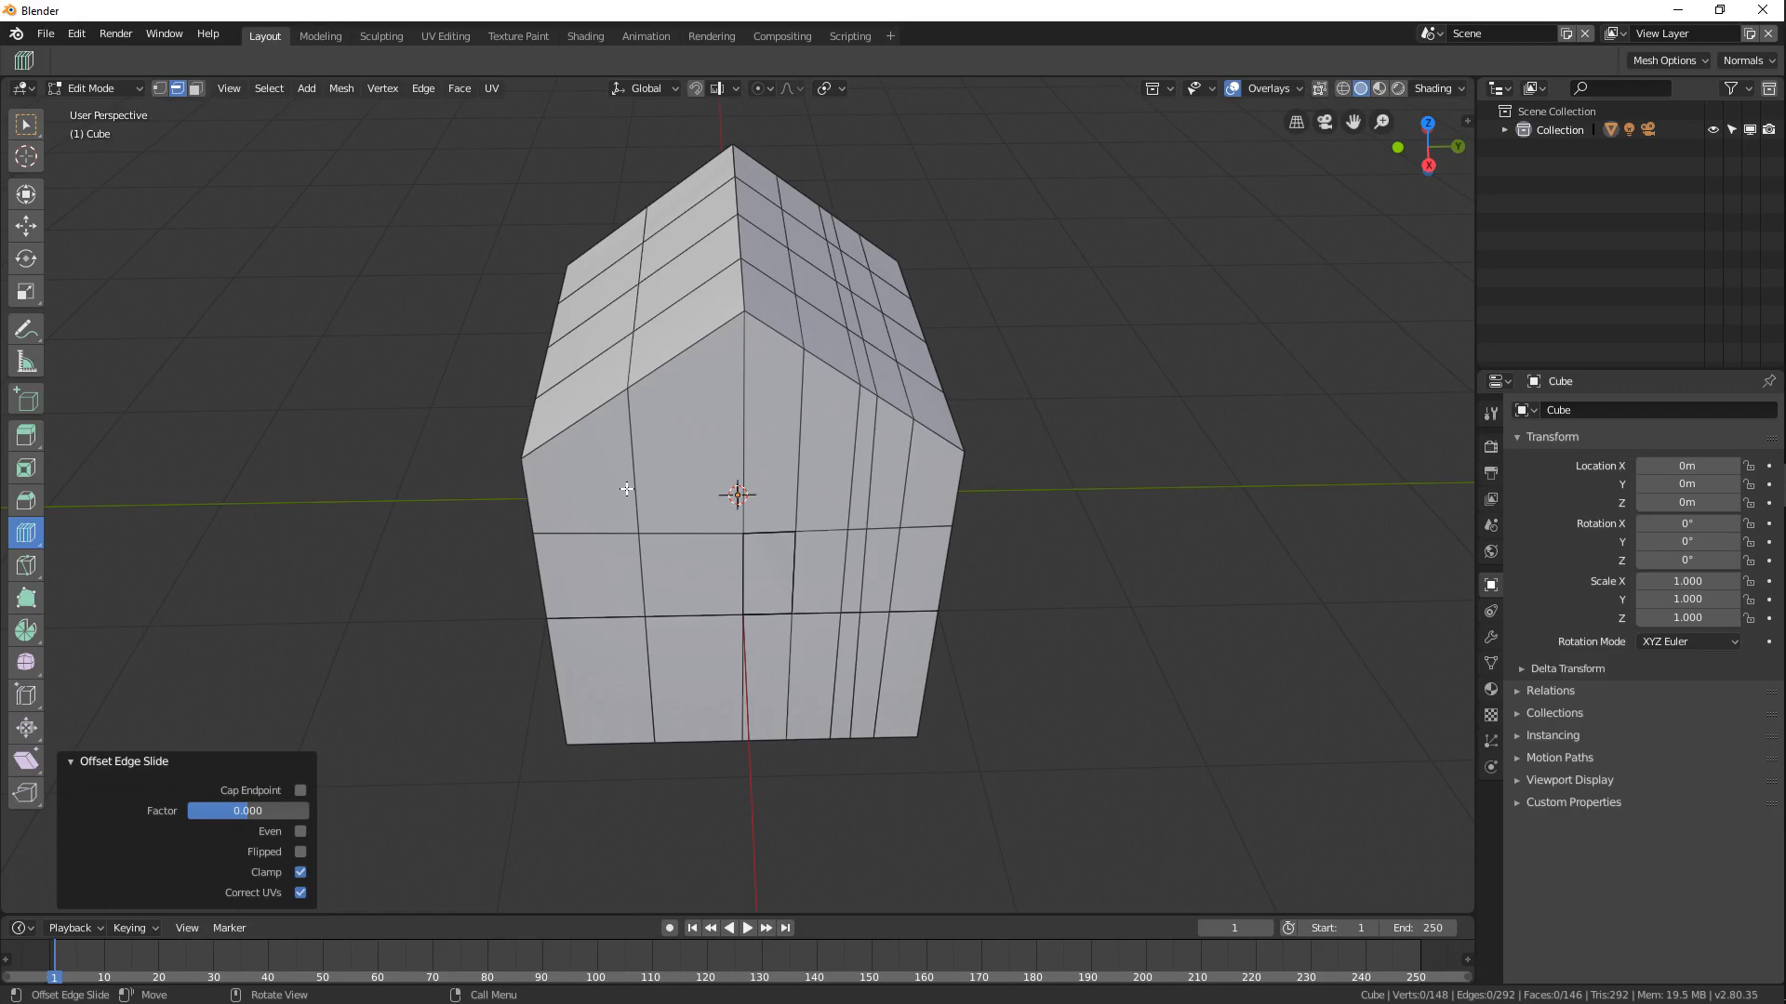
pyautogui.moveTo(662, 456); pyautogui.dragTo(714, 391, button='middle')
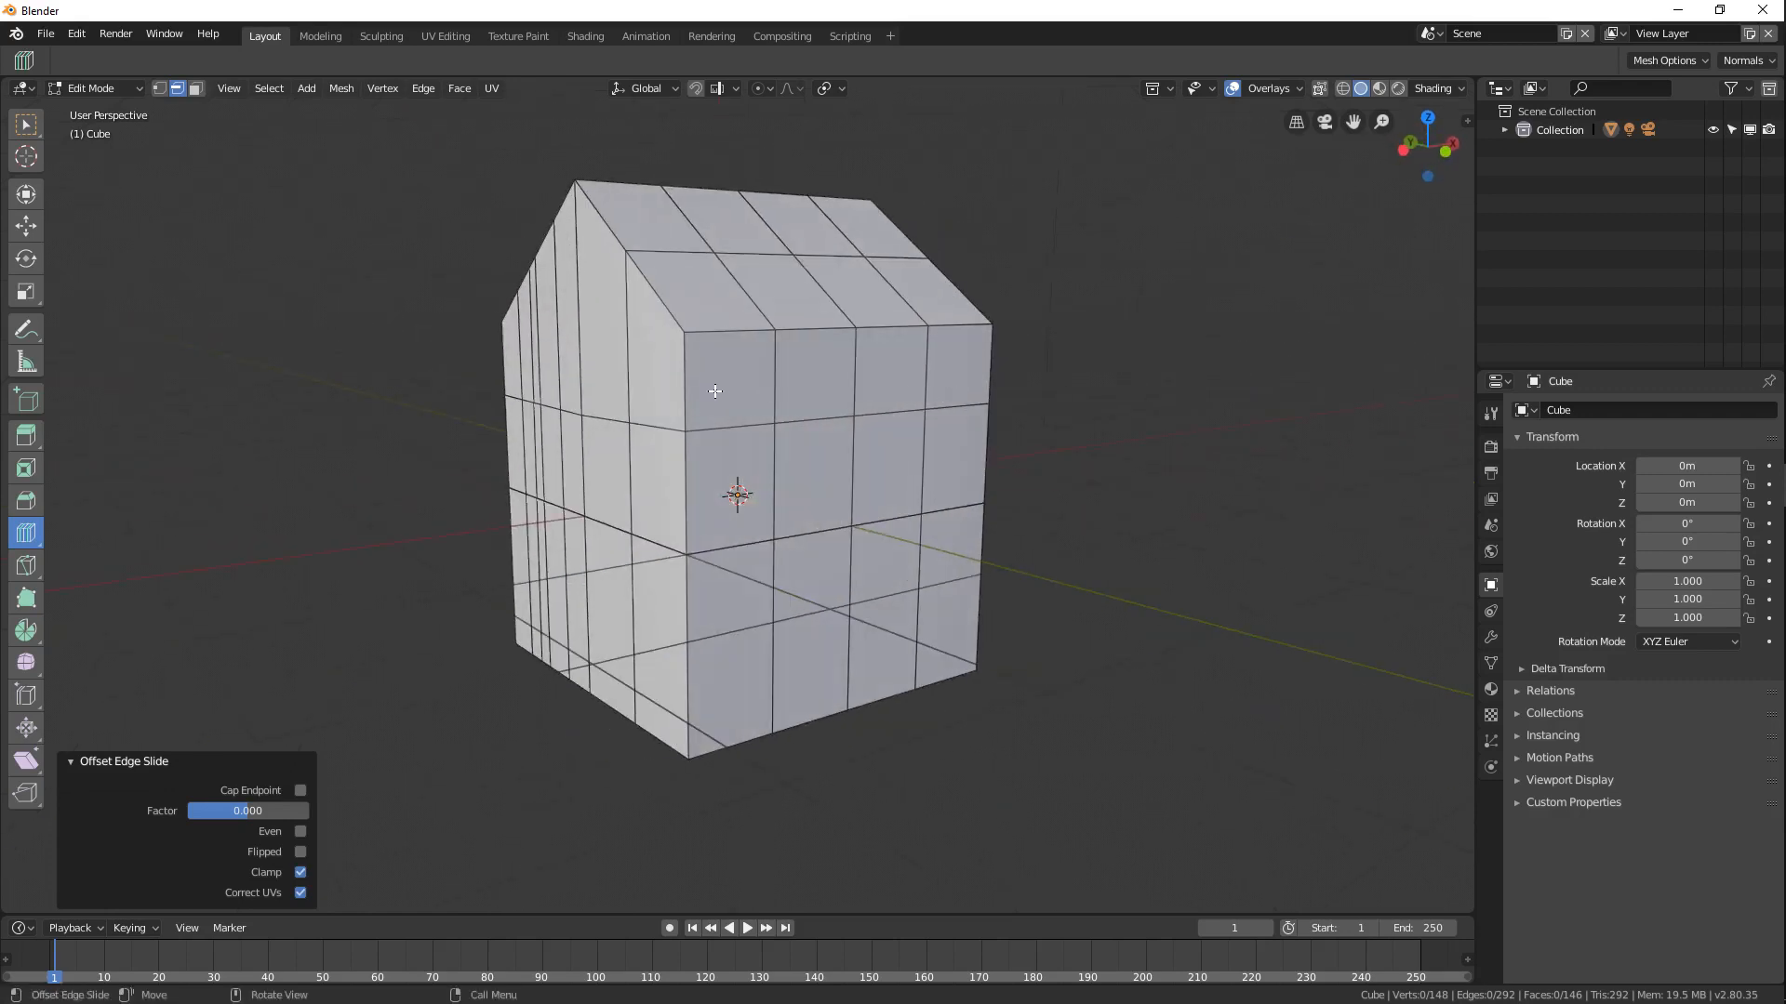
pyautogui.hotkey('ctrl', 'Tab')
pyautogui.click(768, 391)
pyautogui.moveTo(756, 394); pyautogui.dragTo(835, 332, button='middle')
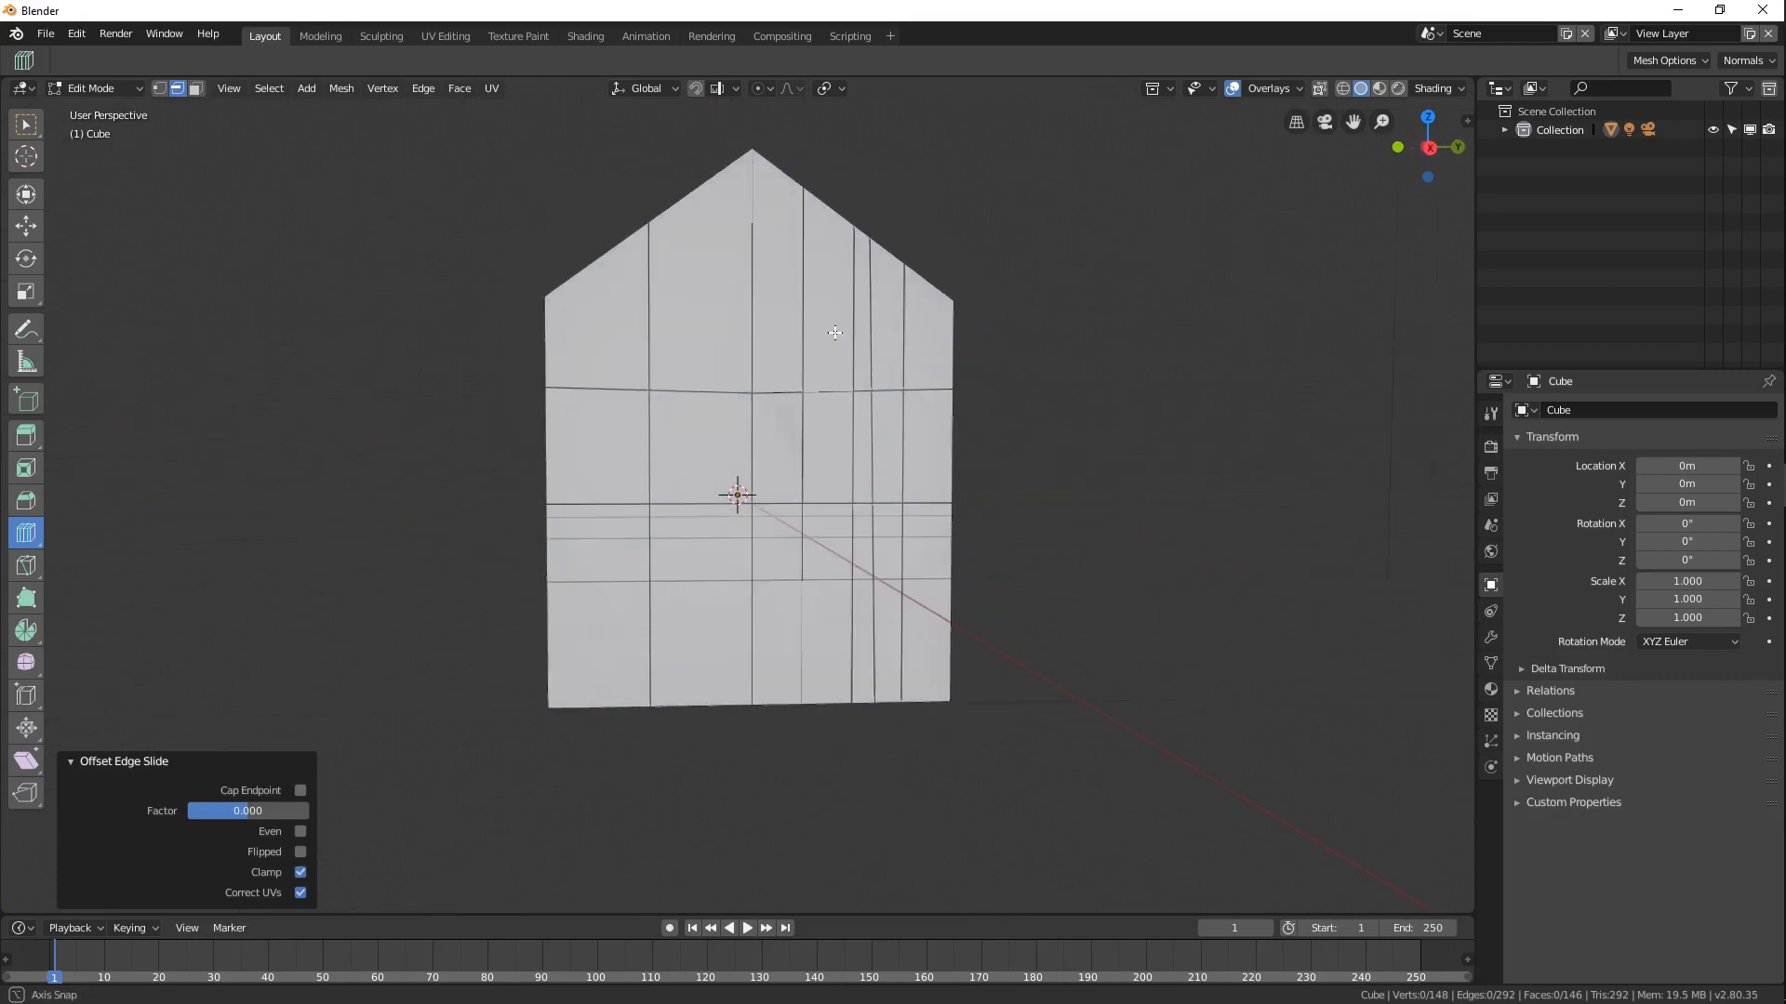
pyautogui.press('a')
pyautogui.hotkey('alt', 'a')
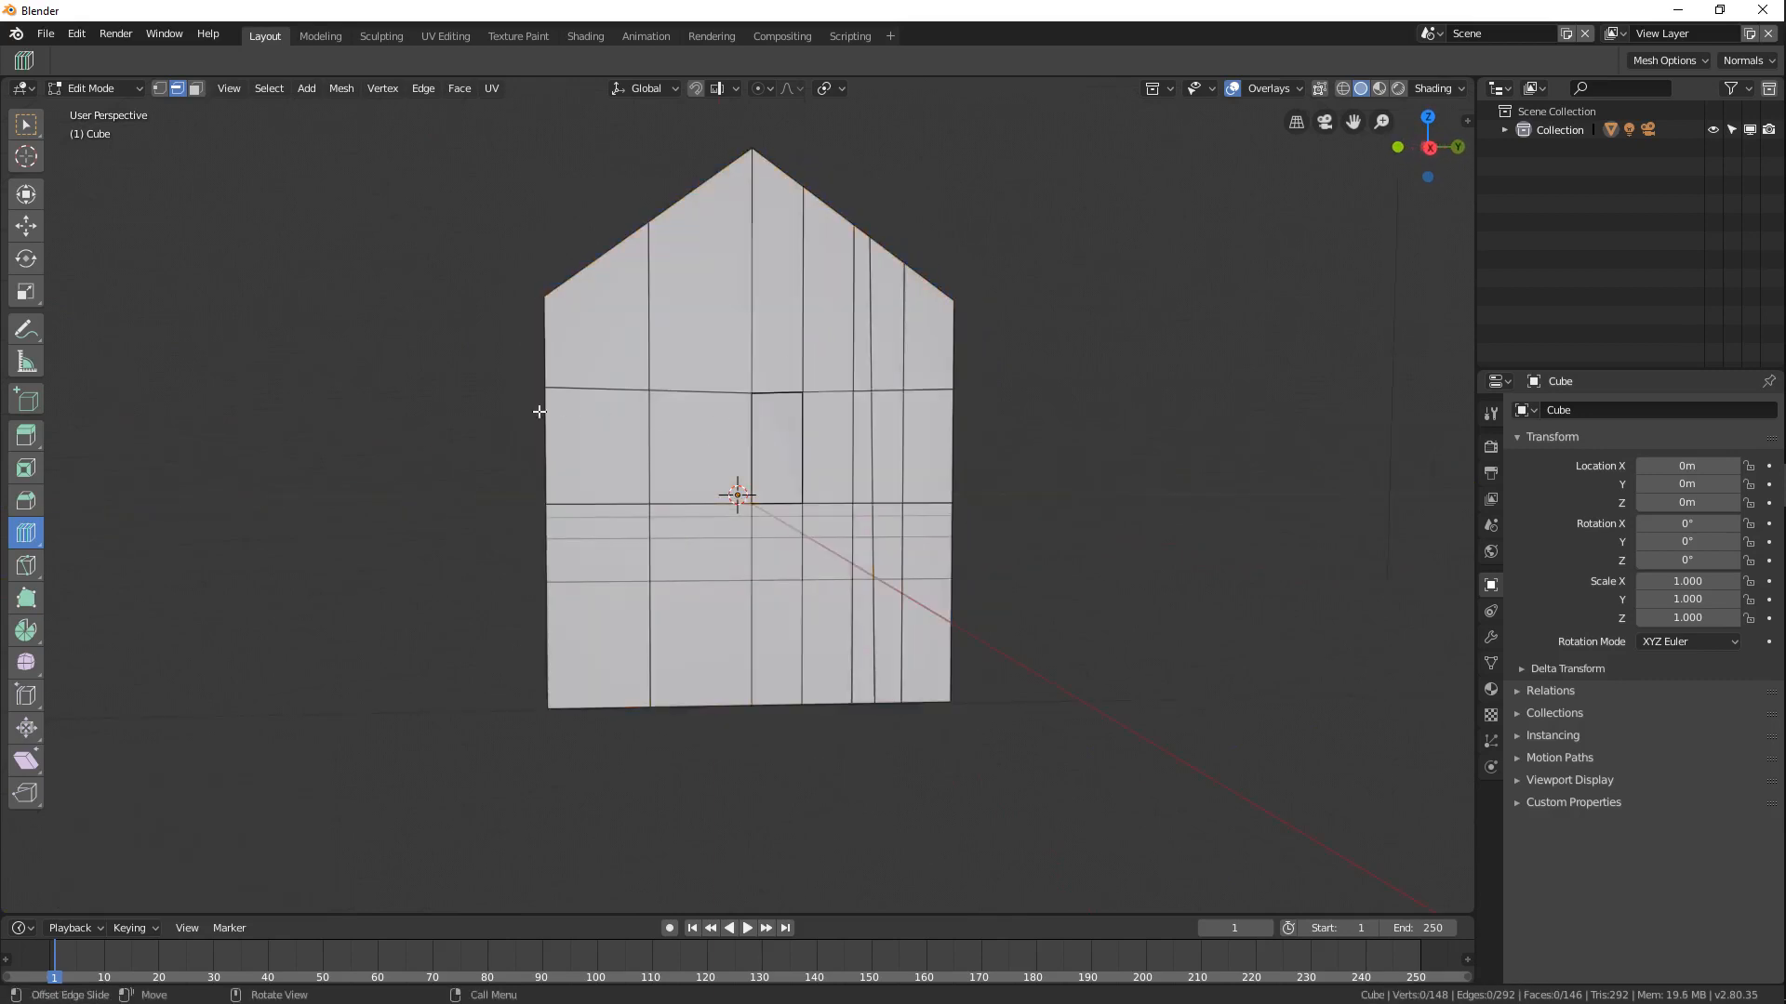
# Turn on X-ray, box-select the horizontal band of faces at mid-height through the house, and clear that selection.
pyautogui.click(1320, 89)
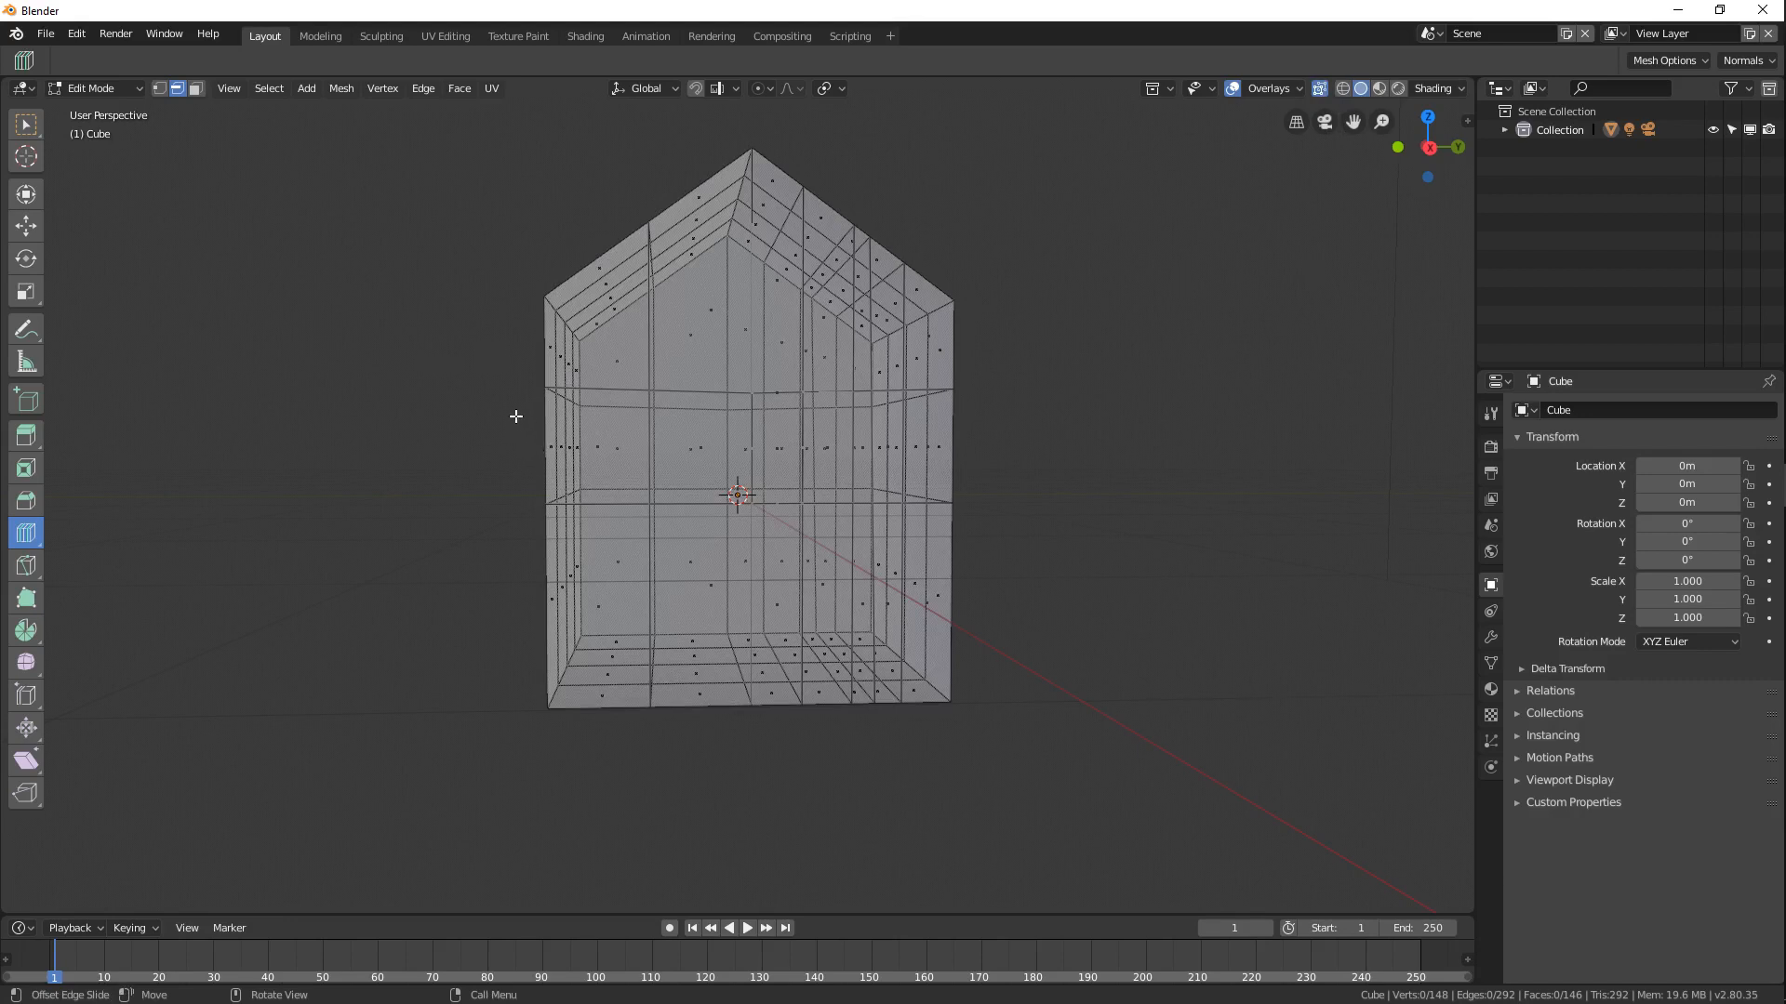
pyautogui.click(26, 123)
pyautogui.moveTo(504, 413); pyautogui.dragTo(1020, 491)
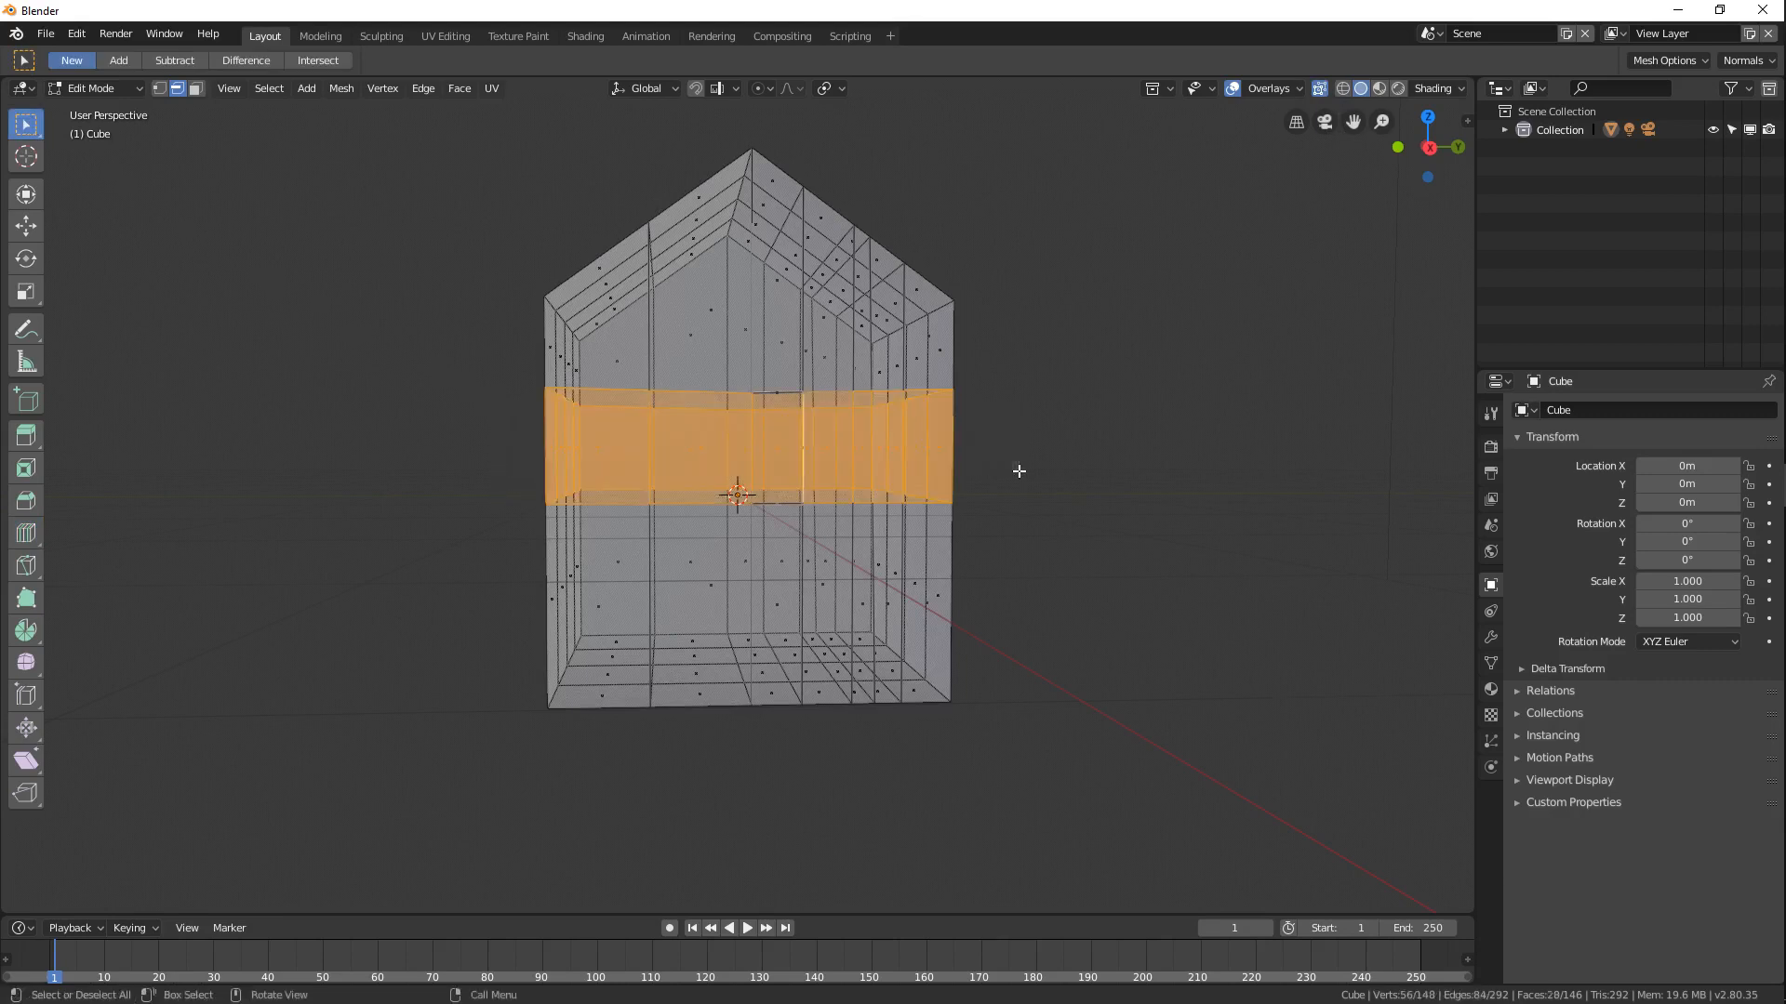
pyautogui.moveTo(640, 618); pyautogui.dragTo(828, 626, button='middle')
pyautogui.hotkey('alt', 'a')
# Box-select the first and third vertical bands through the house, seen from its long side.
pyautogui.moveTo(757, 546)
pyautogui.mouseDown(button='middle')
pyautogui.moveTo(785, 542)
pyautogui.moveTo(784, 558)
pyautogui.mouseUp(button='middle')
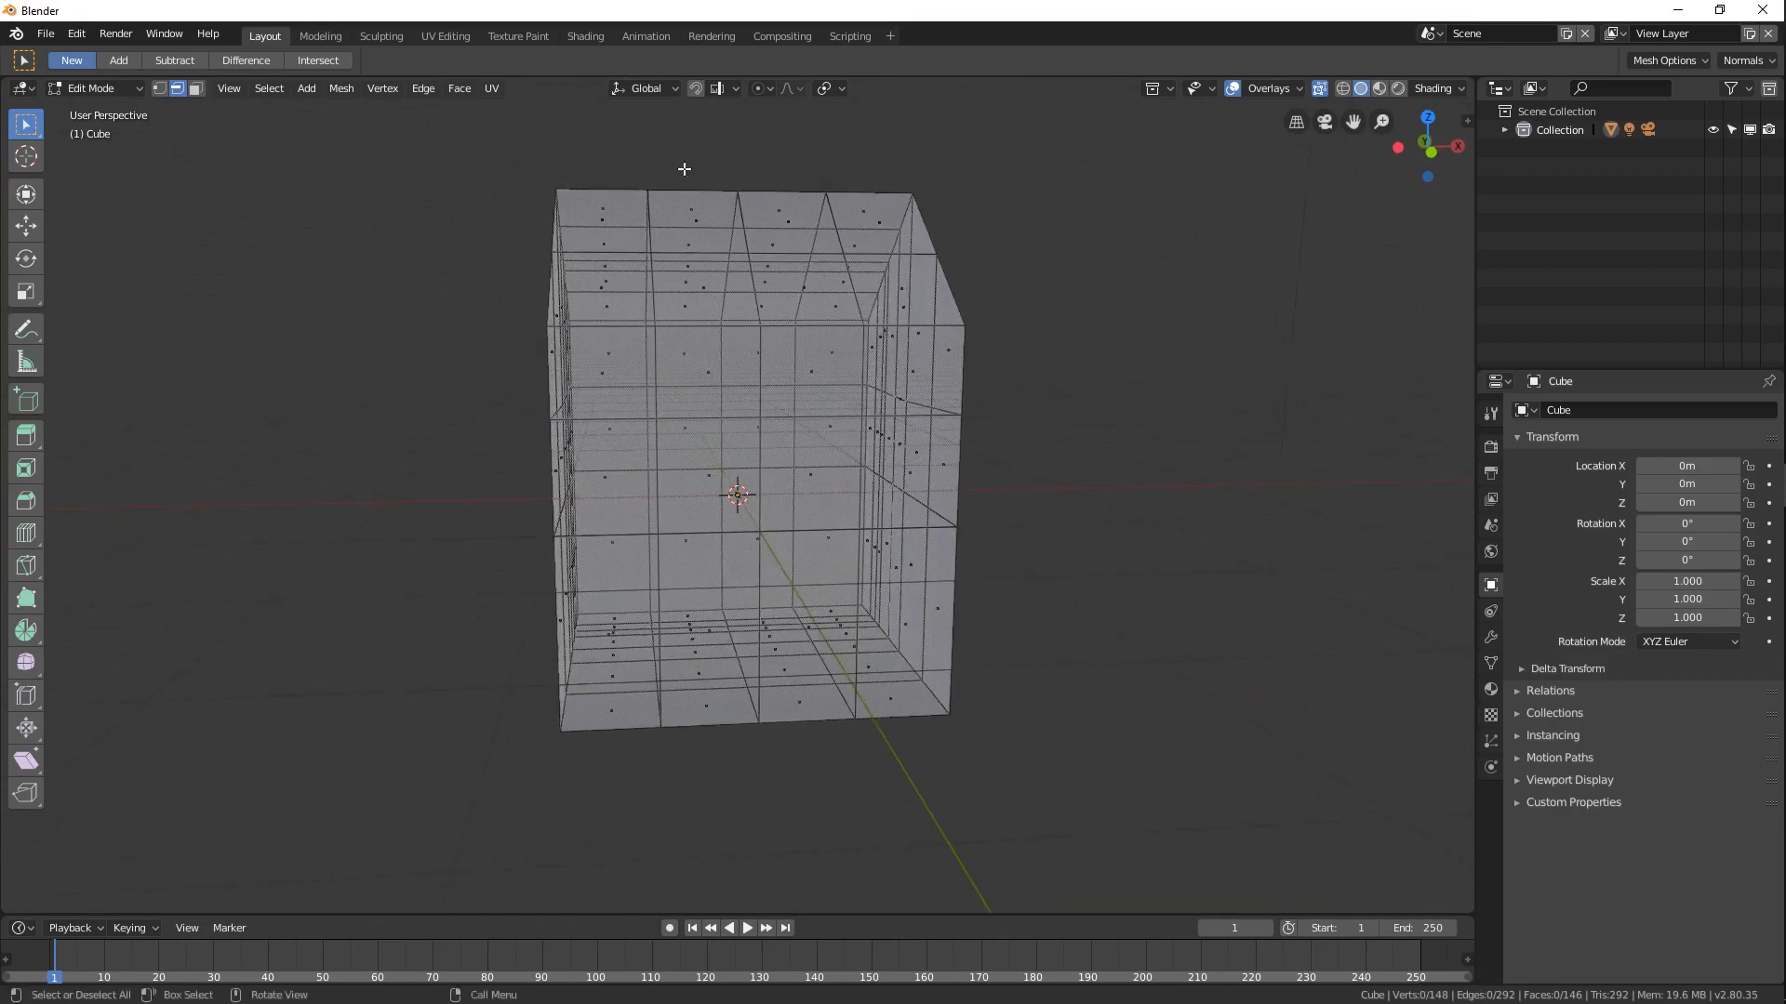
pyautogui.moveTo(592, 146); pyautogui.dragTo(654, 760)
pyautogui.moveTo(907, 226); pyautogui.dragTo(884, 227, button='middle')
pyautogui.moveTo(755, 150); pyautogui.dragTo(811, 766)
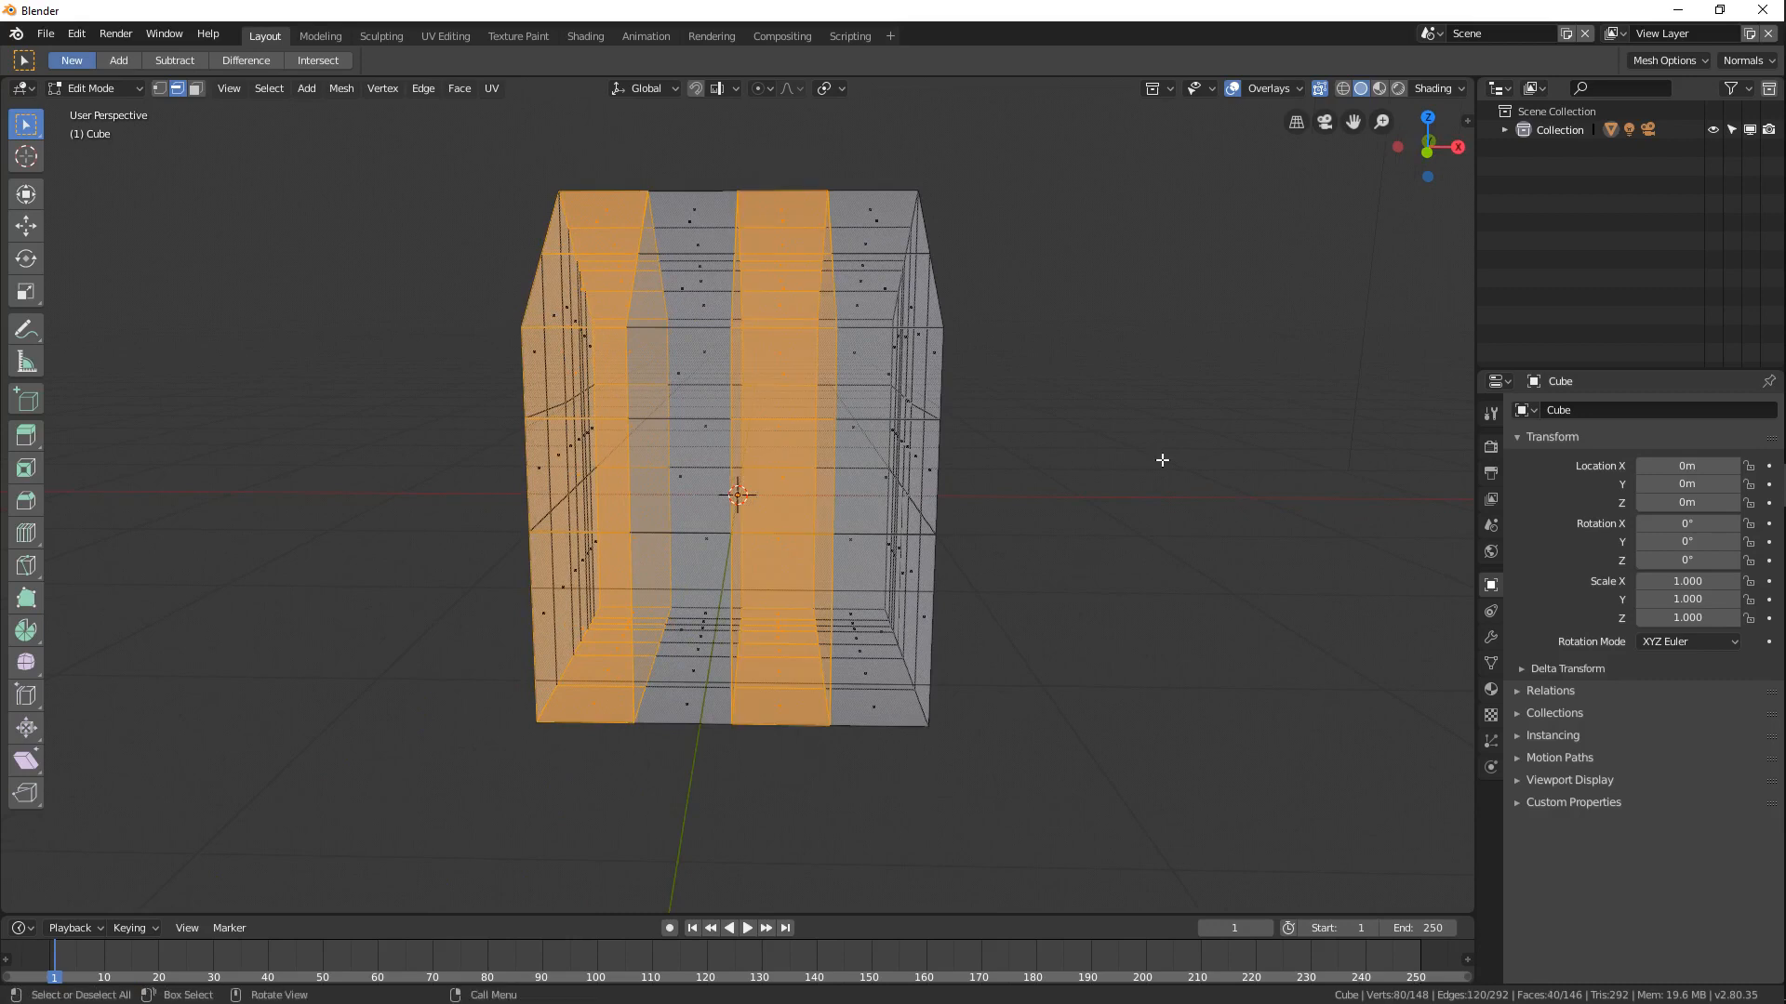
# Try Offset Edge Loop Cut on the selected vertical bands with a factor of about 0.196.
pyautogui.click(26, 532)
pyautogui.moveTo(571, 251)
pyautogui.mouseDown()
pyautogui.moveTo(618, 331)
pyautogui.moveTo(526, 239)
pyautogui.moveTo(630, 308)
pyautogui.moveTo(586, 274)
pyautogui.moveTo(574, 295)
pyautogui.moveTo(628, 351)
pyautogui.moveTo(577, 272)
pyautogui.mouseUp()
pyautogui.moveTo(577, 272); pyautogui.dragTo(630, 212, button='middle')
pyautogui.moveTo(783, 163); pyautogui.dragTo(763, 523, button='middle')
pyautogui.moveTo(695, 631); pyautogui.dragTo(705, 564, button='middle')
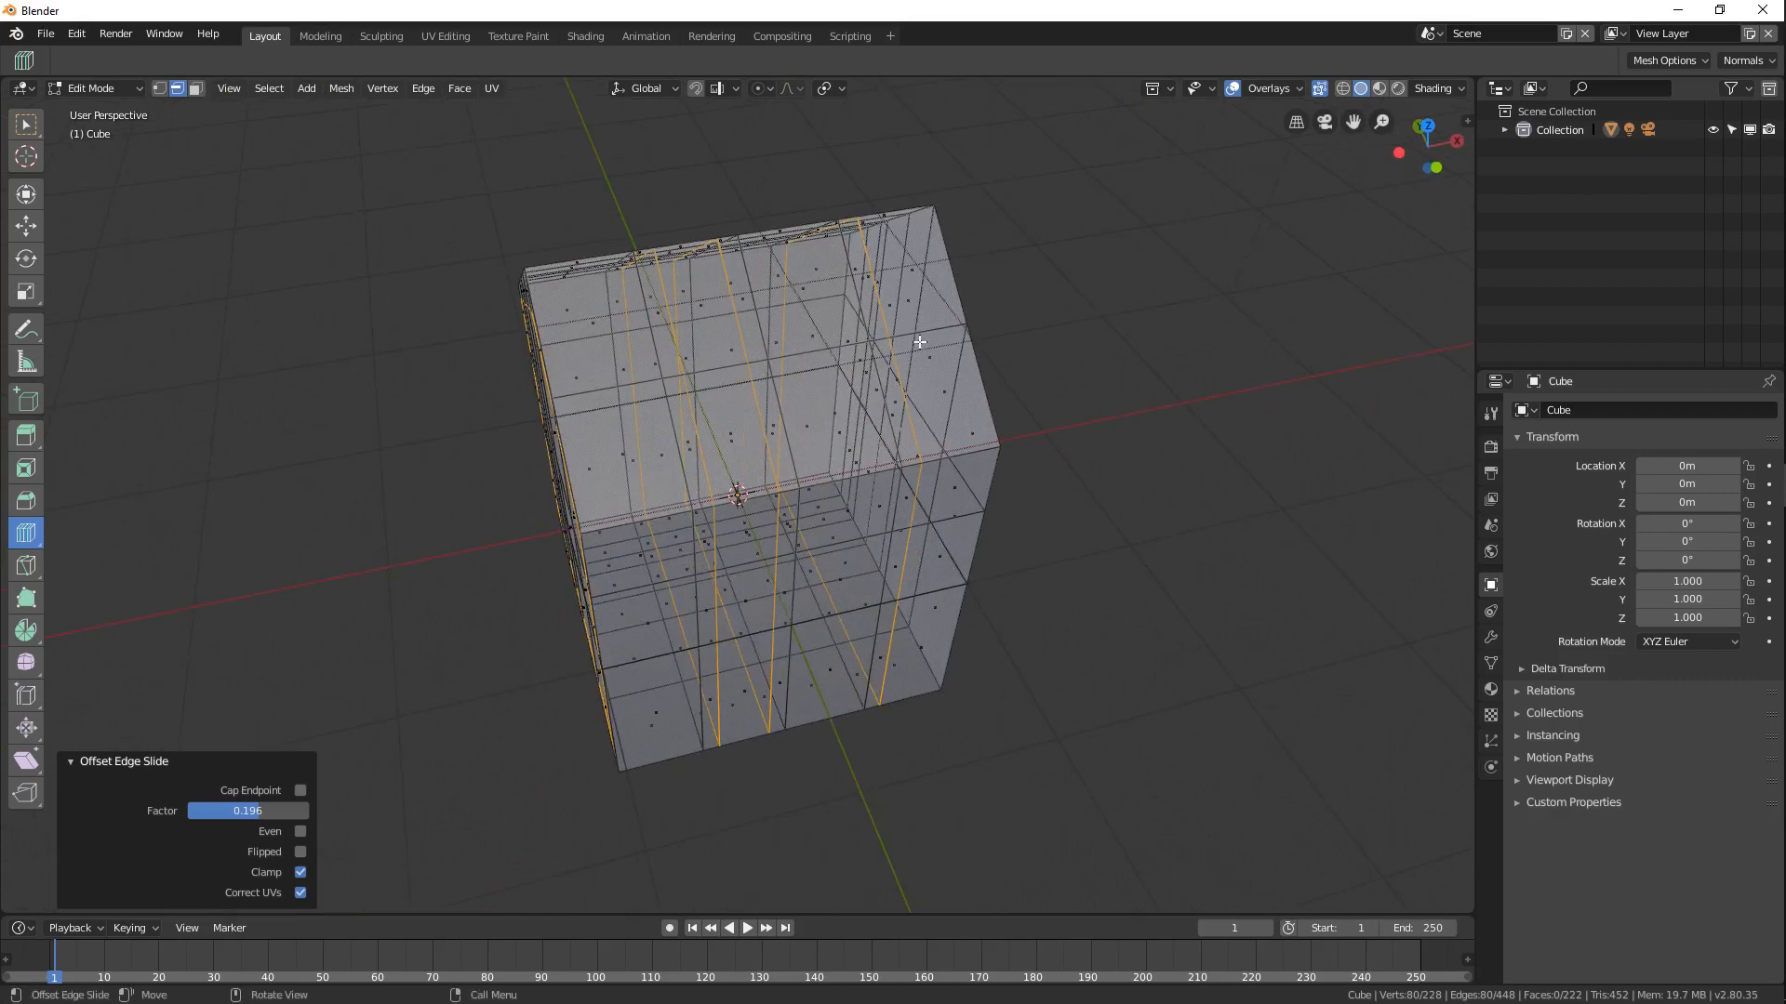
# Undo the offset edge loops and the band selections, back to the whole mesh selected.
pyautogui.hotkey('ctrl', 'z')
pyautogui.hotkey('ctrl', 'z')
pyautogui.hotkey('ctrl', 'z')
pyautogui.hotkey('ctrl', 'z')
# Switch the house from Edit Mode to Object Mode and inspect it from several sides.
pyautogui.moveTo(812, 463); pyautogui.dragTo(576, 390, button='middle')
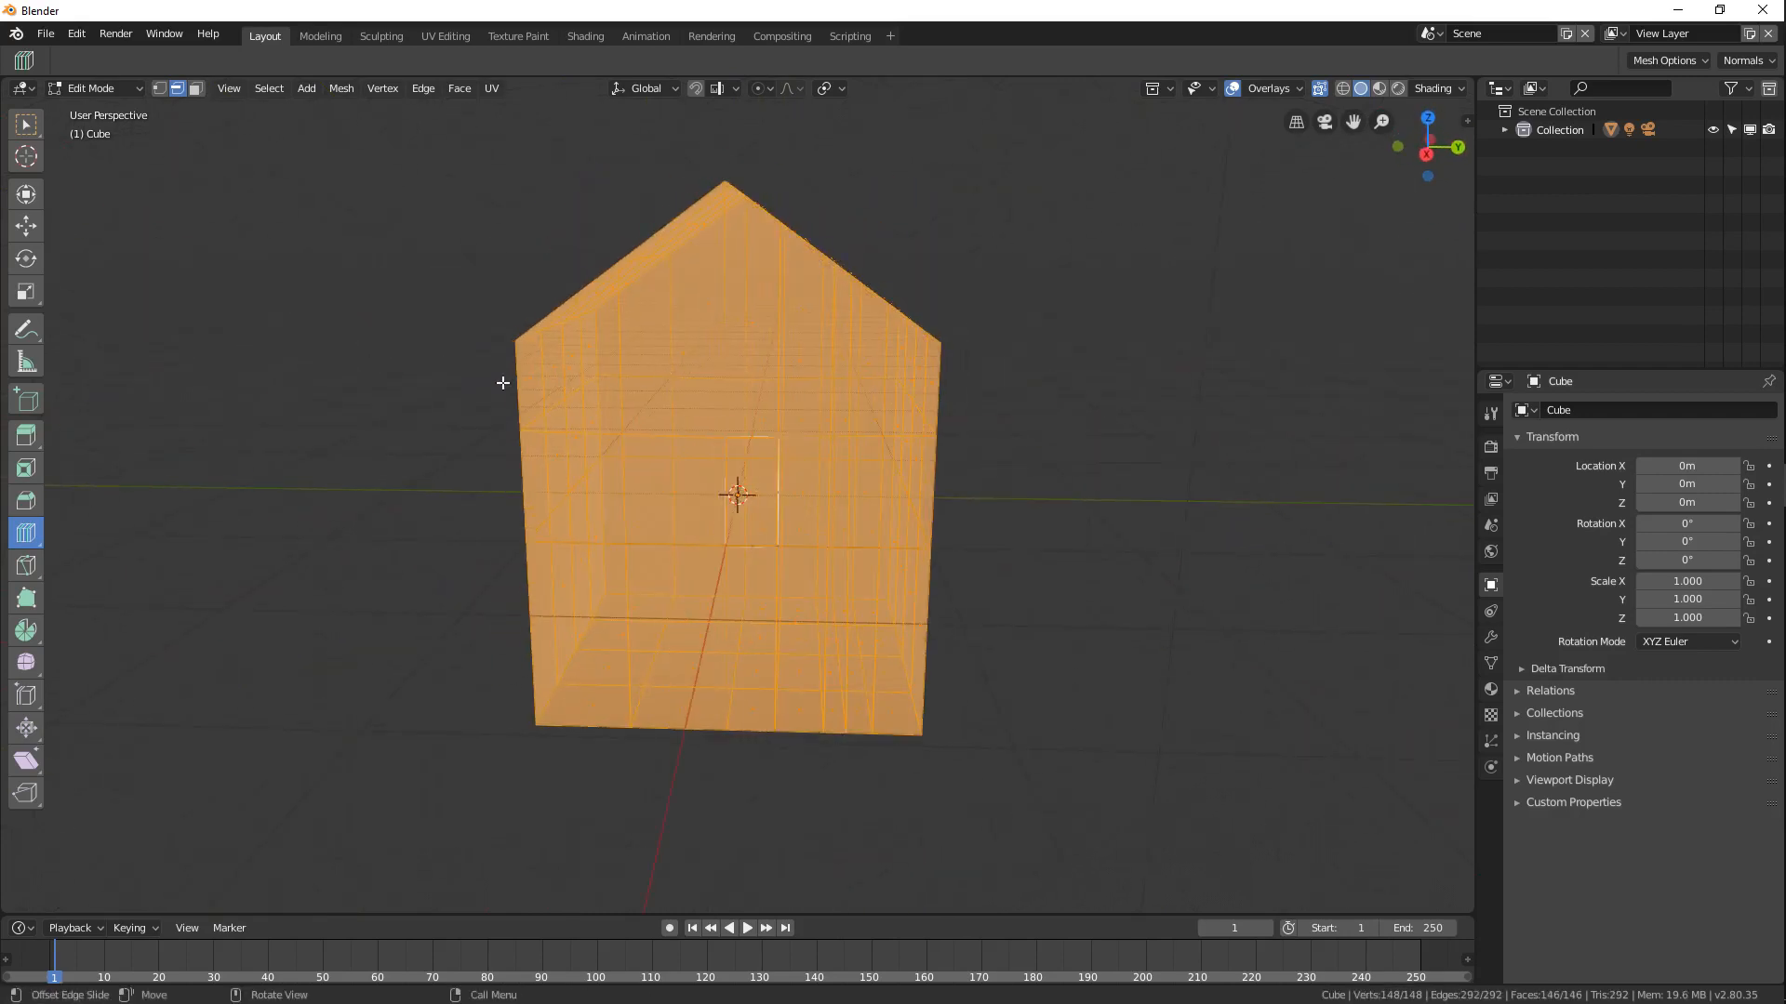
pyautogui.moveTo(895, 406); pyautogui.dragTo(950, 375, button='middle')
pyautogui.moveTo(704, 410); pyautogui.dragTo(874, 501, button='middle')
pyautogui.moveTo(840, 400); pyautogui.dragTo(761, 478, button='middle')
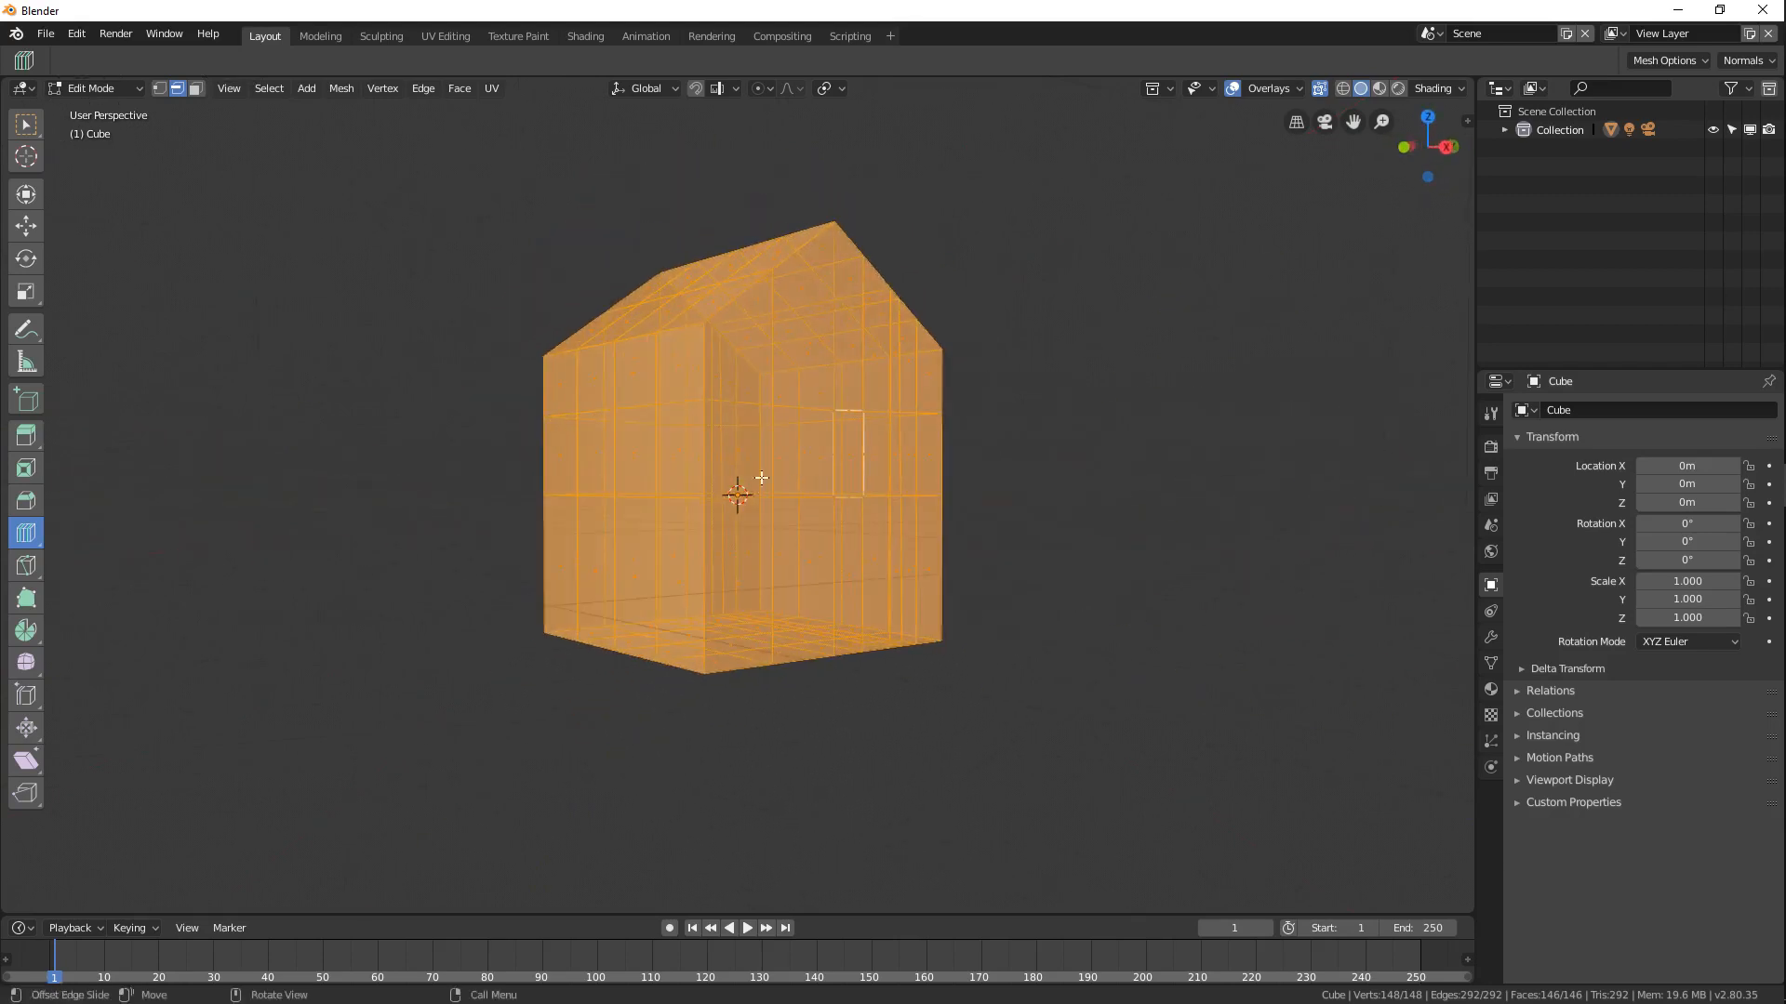
pyautogui.hotkey('ctrl', 'Tab')
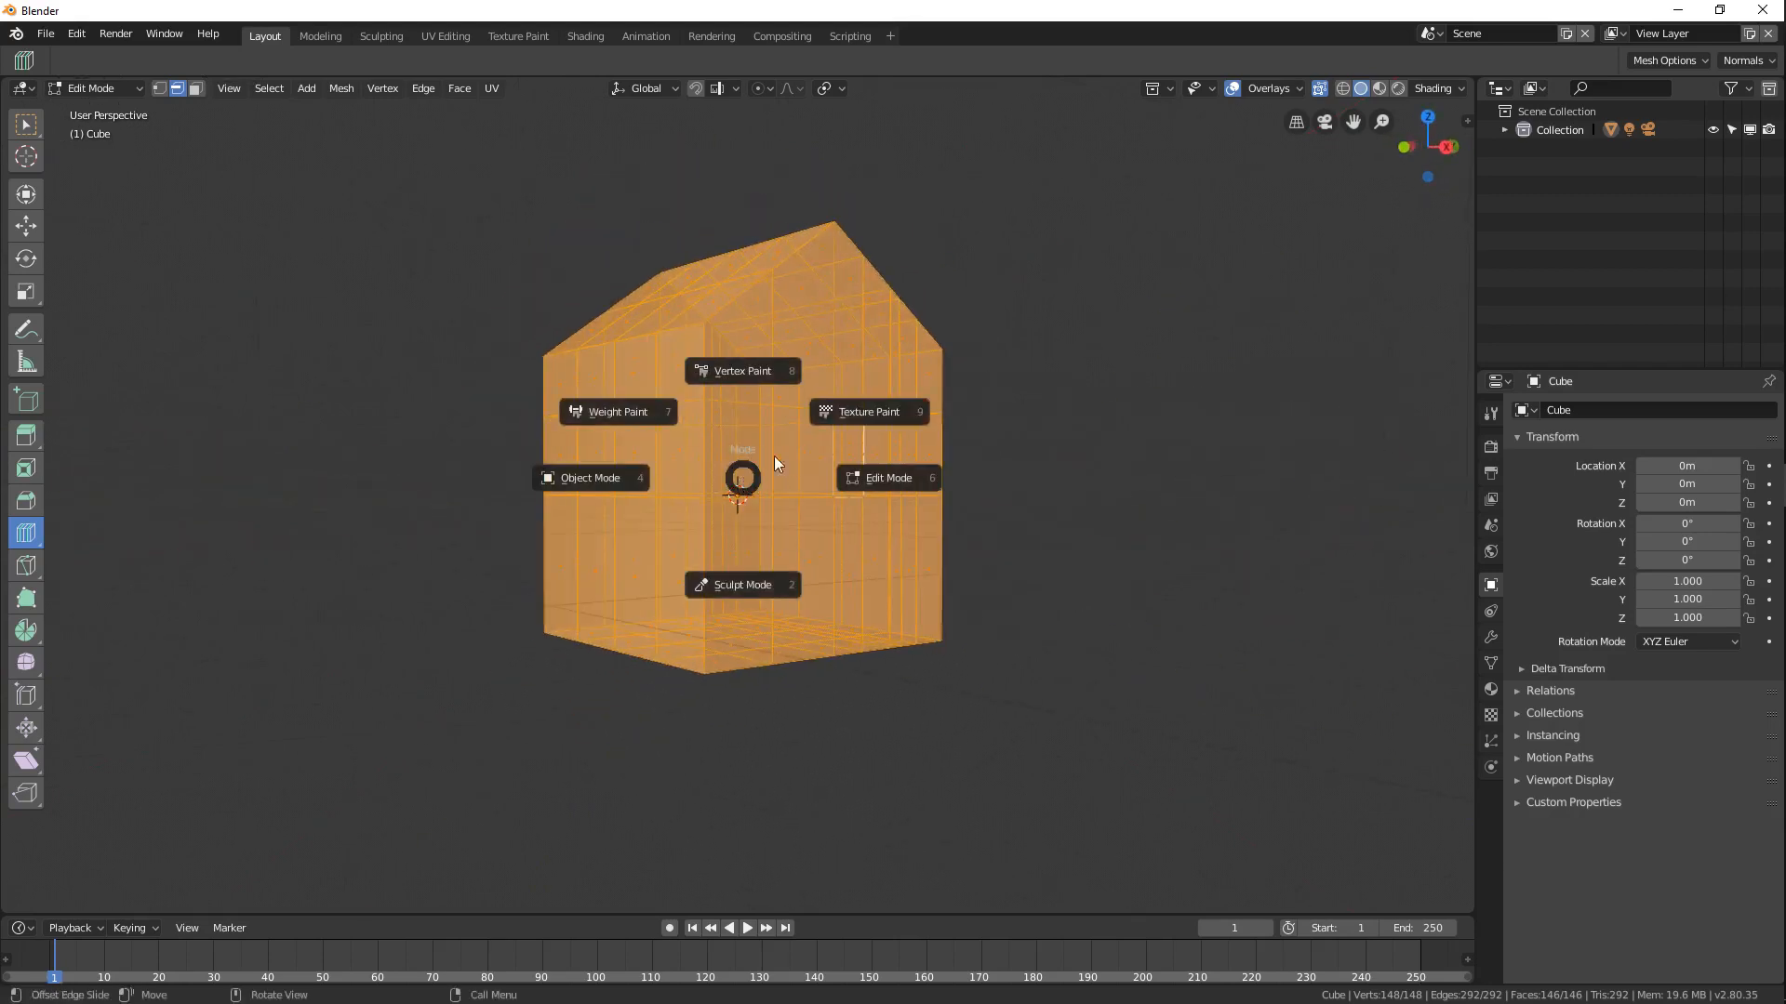
pyautogui.click(603, 480)
pyautogui.moveTo(812, 443); pyautogui.dragTo(716, 435, button='middle')
pyautogui.scroll(-2, 794, 348)
pyautogui.scroll(6, 794, 347)
pyautogui.moveTo(869, 324); pyautogui.dragTo(716, 356, button='middle')
pyautogui.scroll(-6, 716, 364)
pyautogui.moveTo(616, 431); pyautogui.dragTo(765, 481, button='middle')
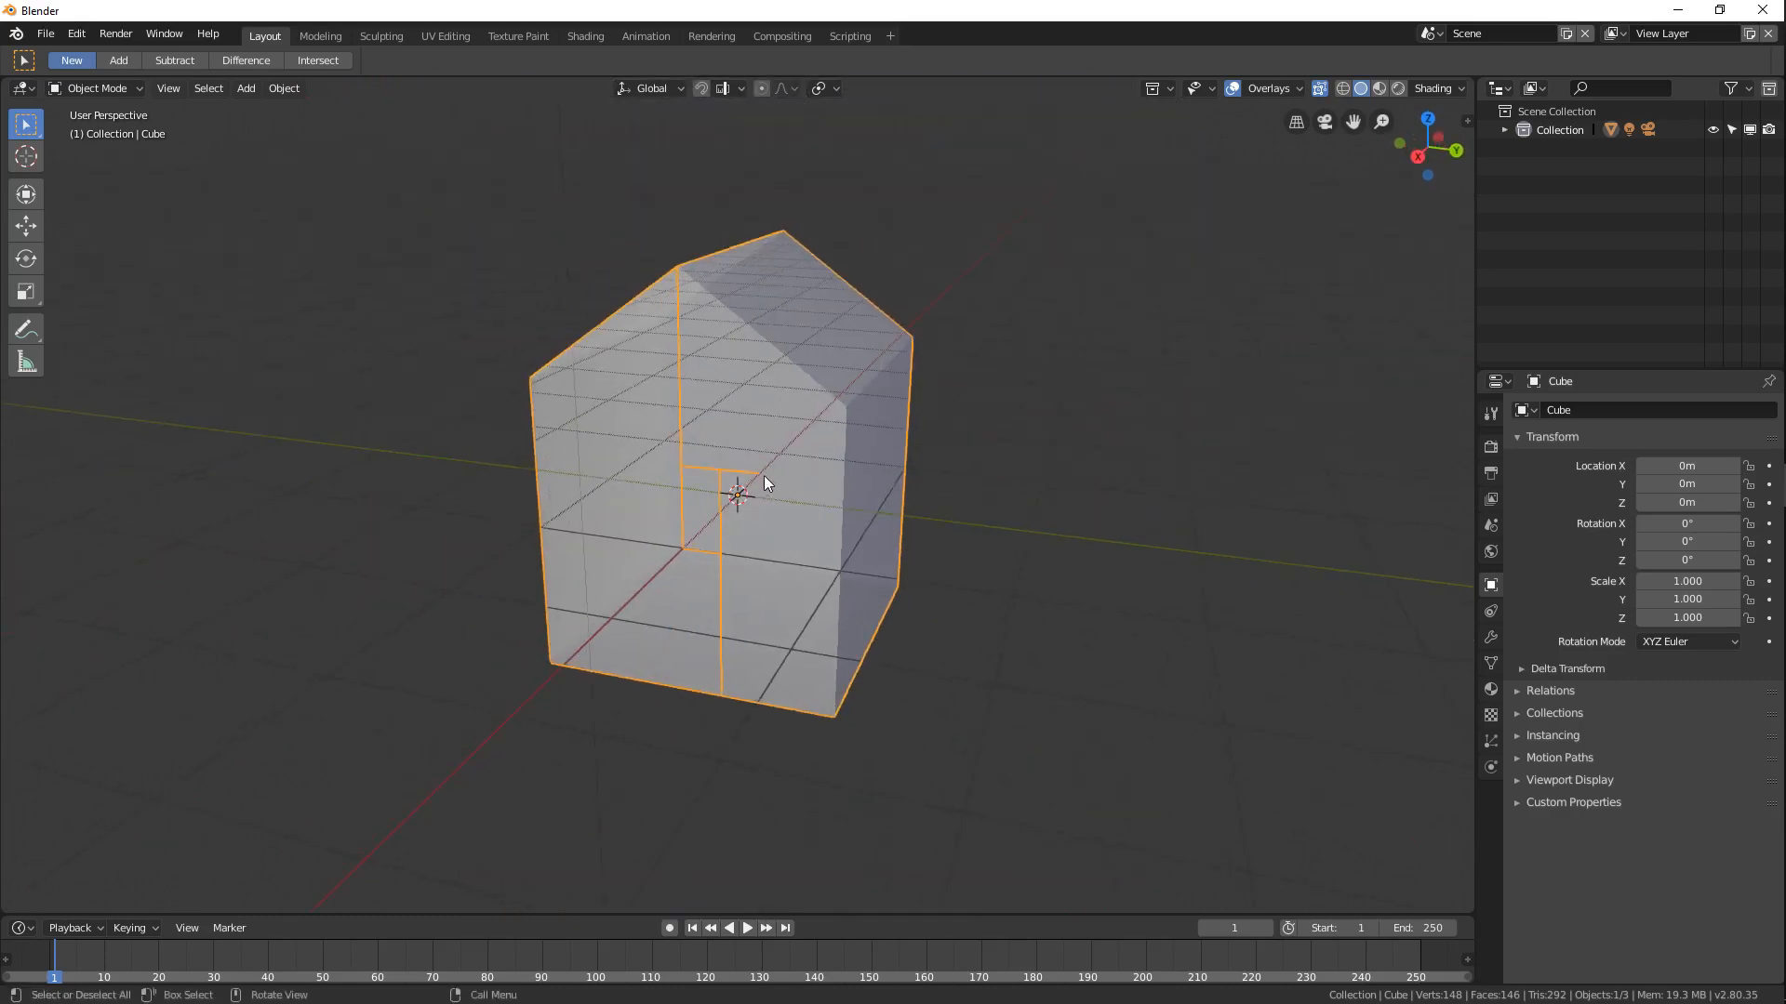